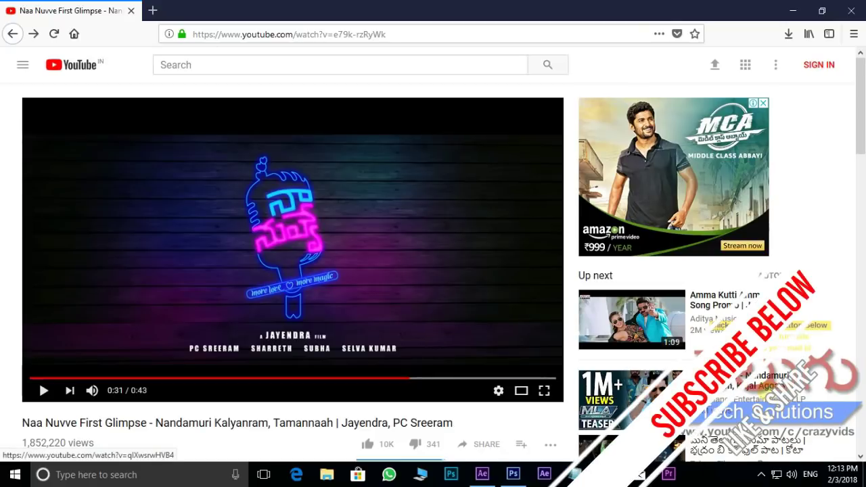
Rewind the teaser to 0:26, play the neon logo reveal, pause at 0:33, then return to Photoshop.
click(381, 379)
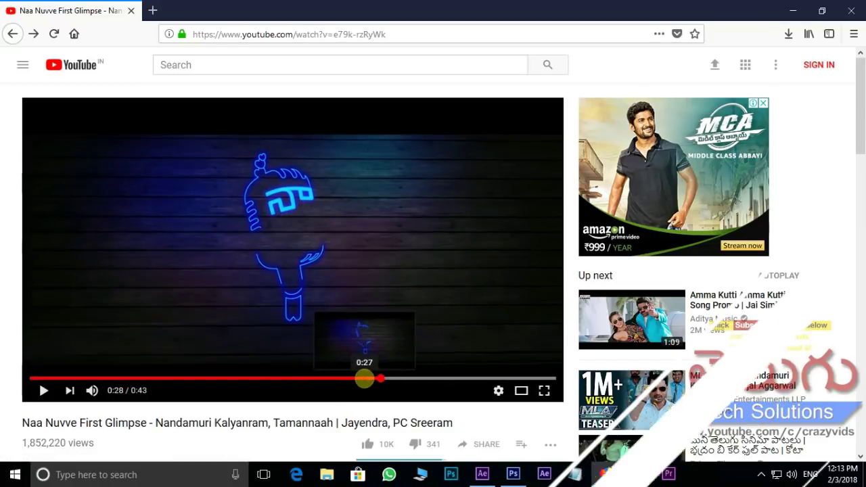
drag(364, 379, 345, 378)
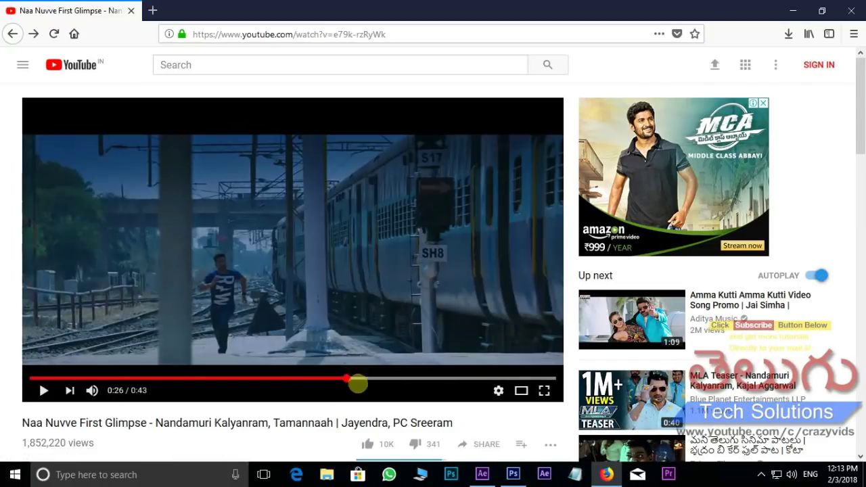
click(39, 390)
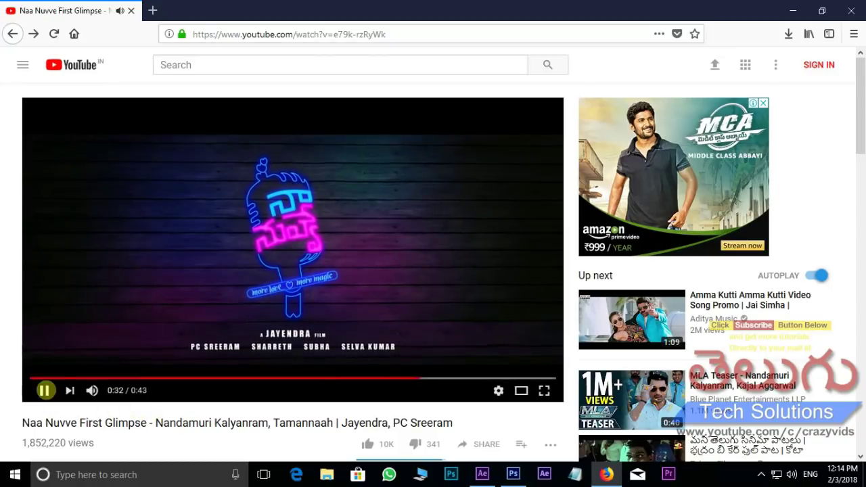
click(44, 390)
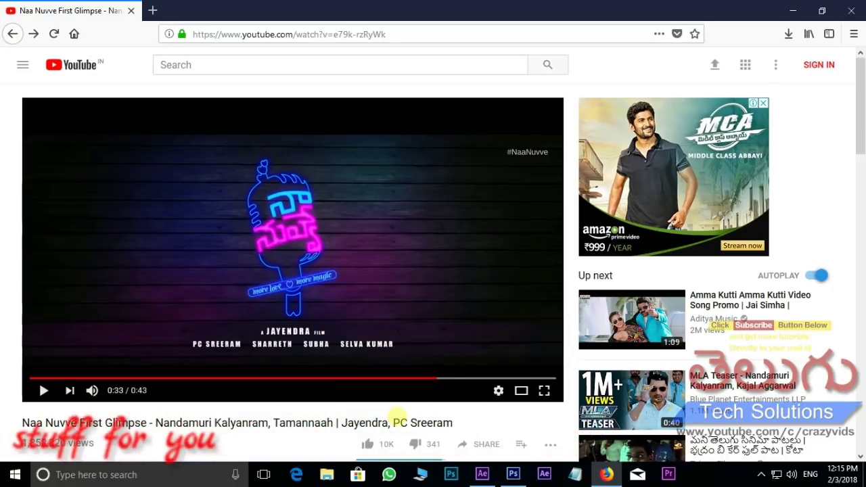
click(501, 473)
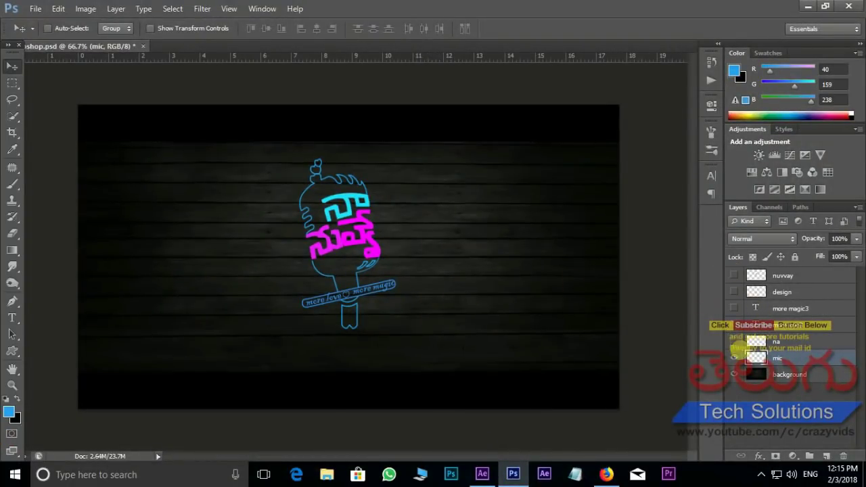
Hide all logo layers, then reveal background, mic, na and nuvvay one at a time.
click(738, 382)
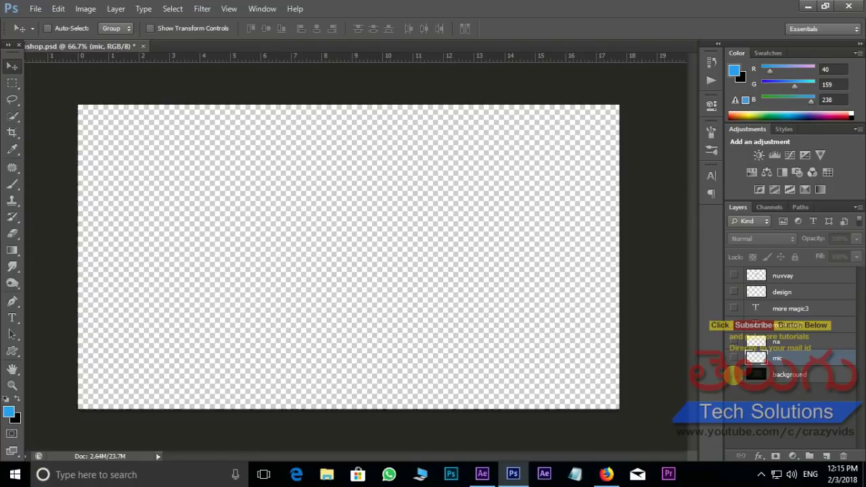
click(734, 375)
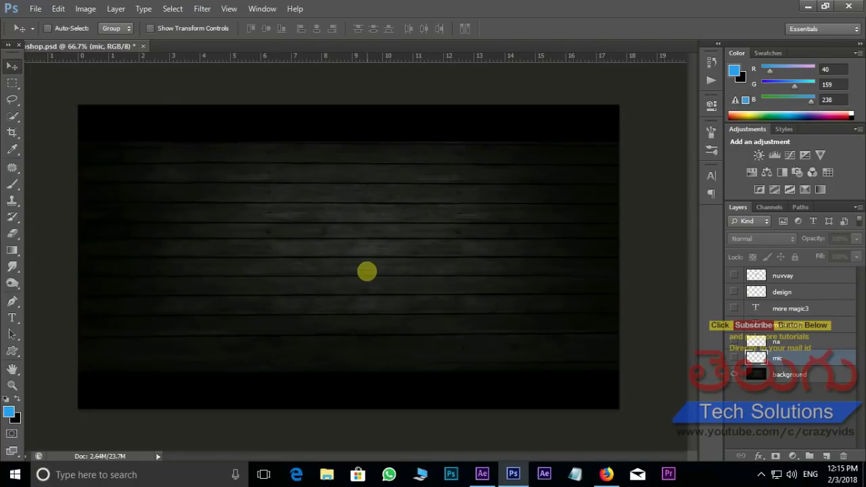
click(734, 358)
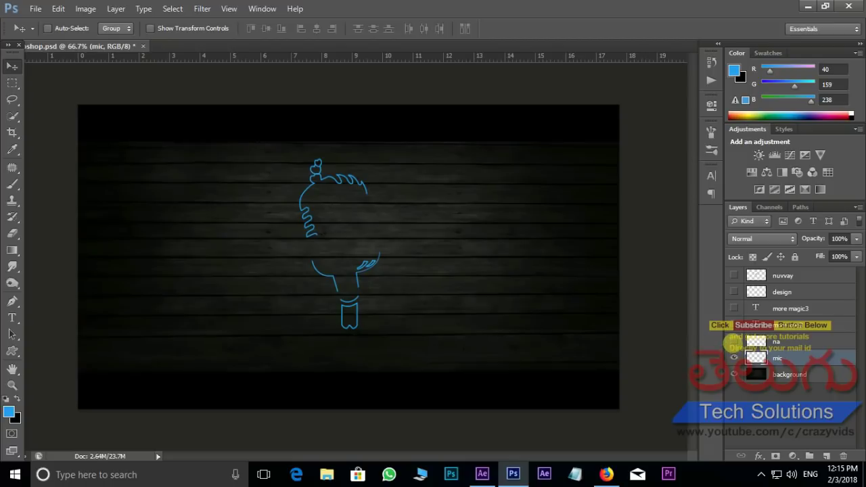
click(734, 341)
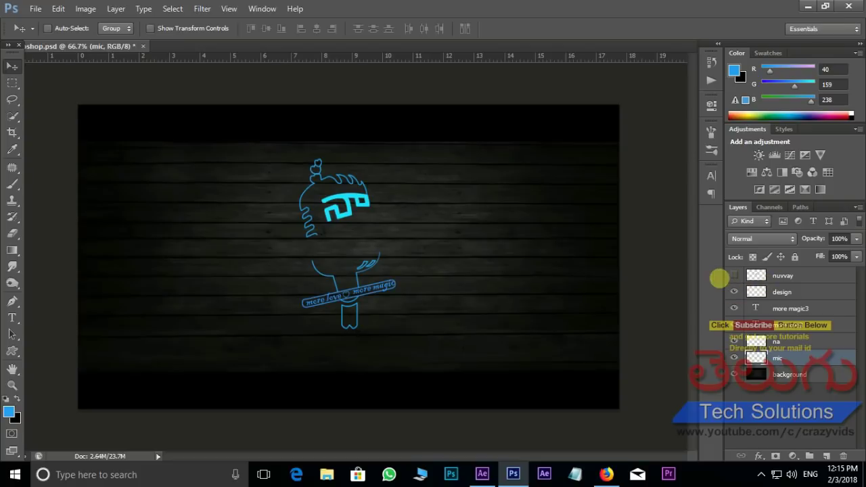
click(733, 274)
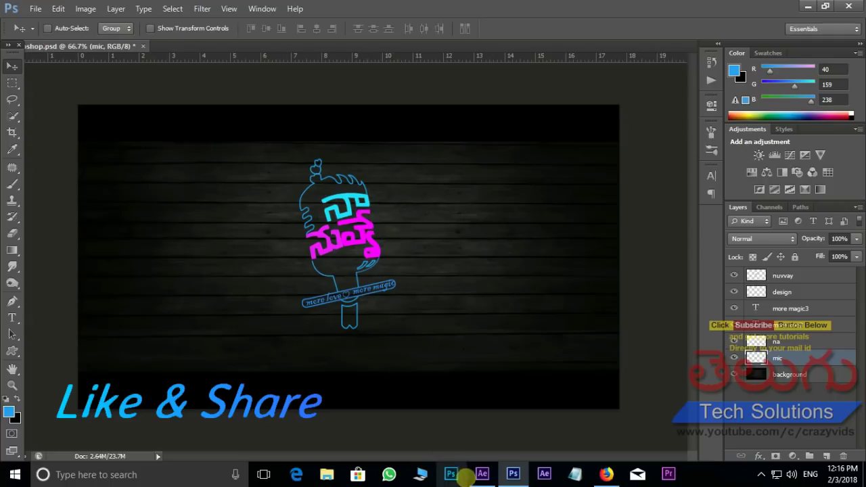
click(477, 473)
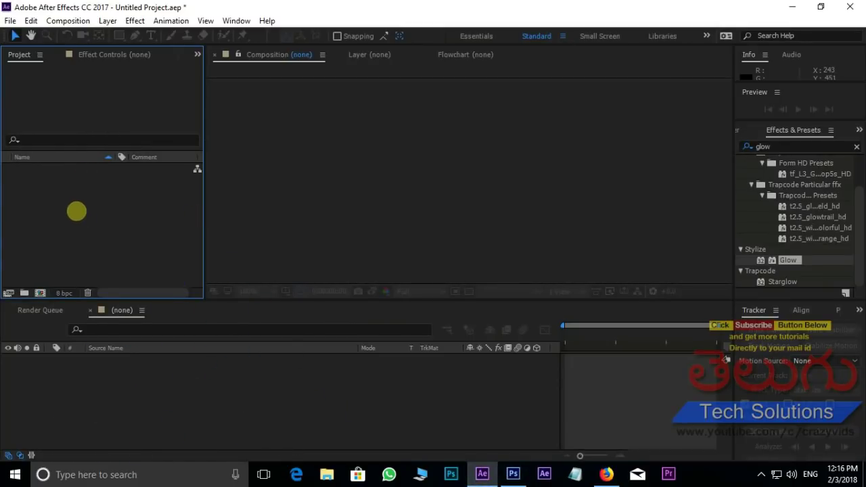
Open the Import File dialog from the Project panel and select photoshop.psd.
double_click(75, 210)
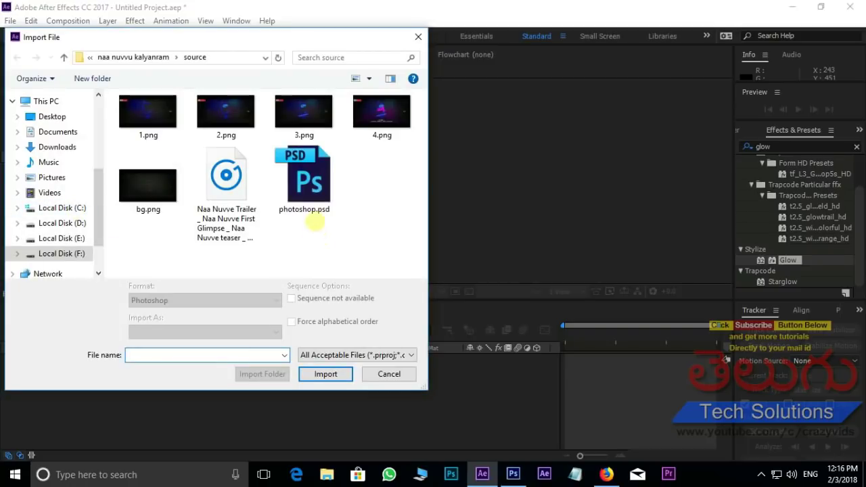
click(301, 192)
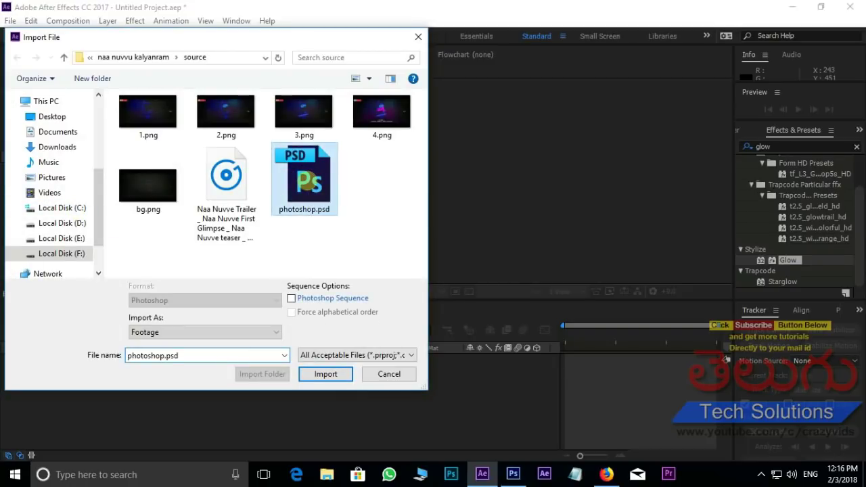
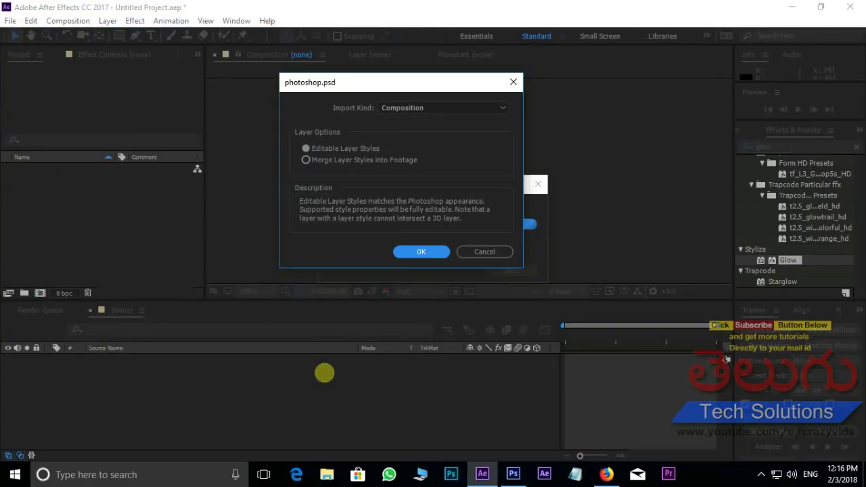
Import photoshop.psd and build a 1280x720, 10-second composition from all seven PSD layers.
drag(352, 87, 325, 88)
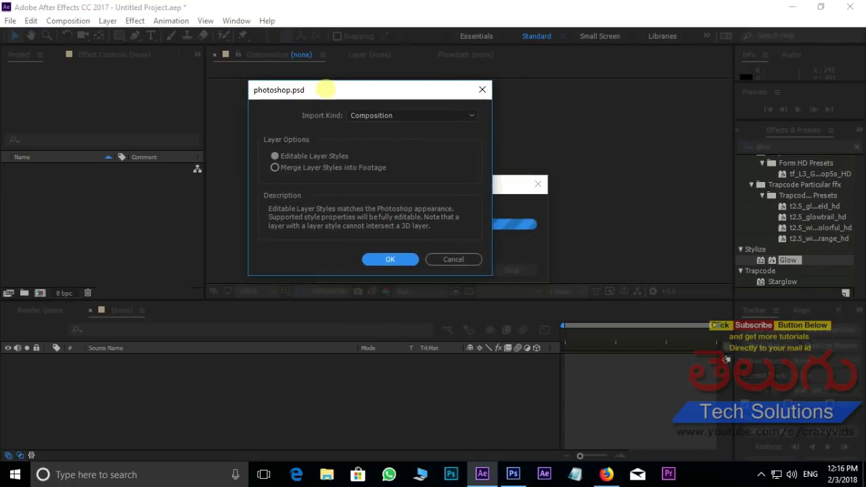
click(389, 260)
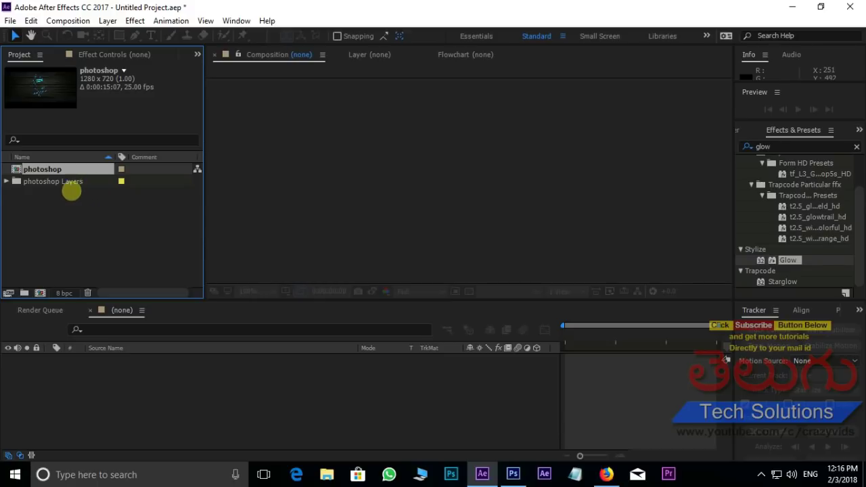
click(6, 182)
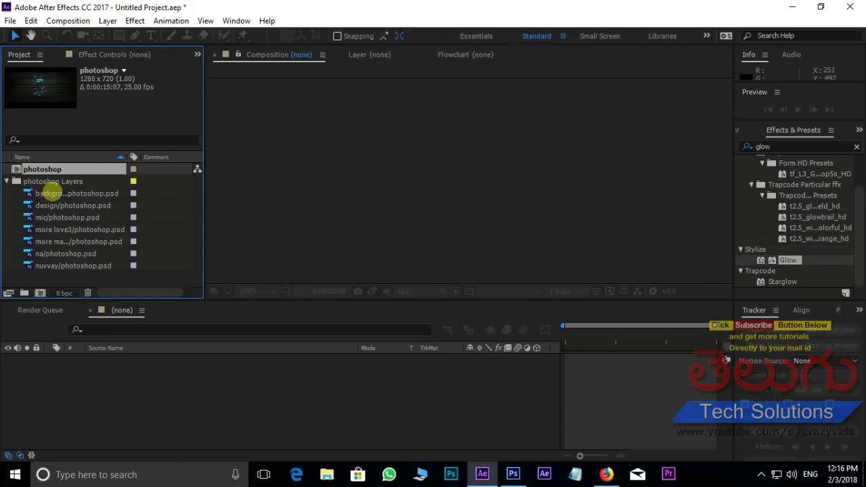
click(55, 194)
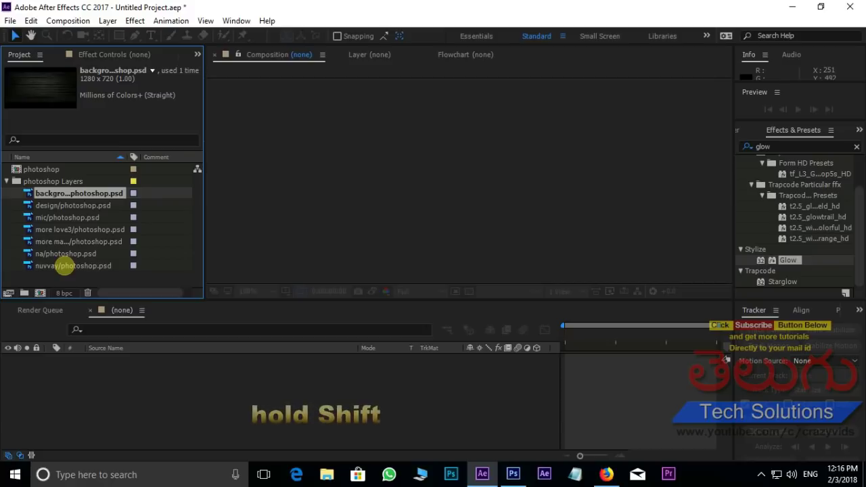
shift+click(65, 266)
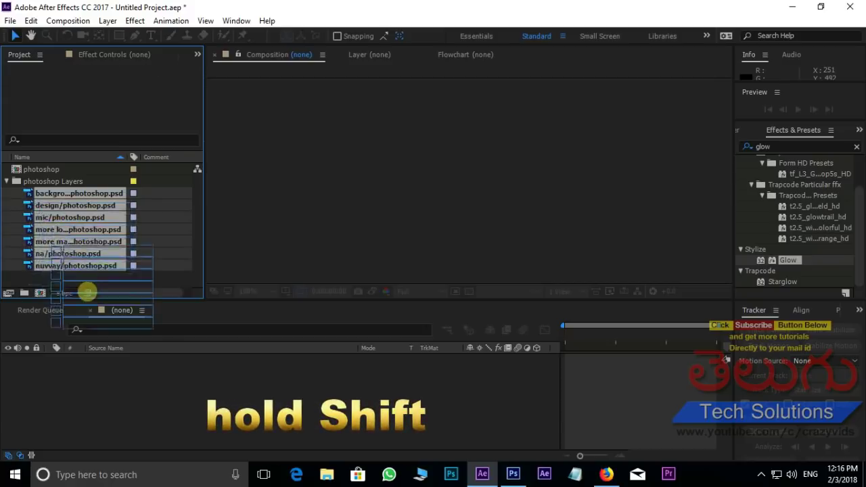
drag(56, 229, 111, 403)
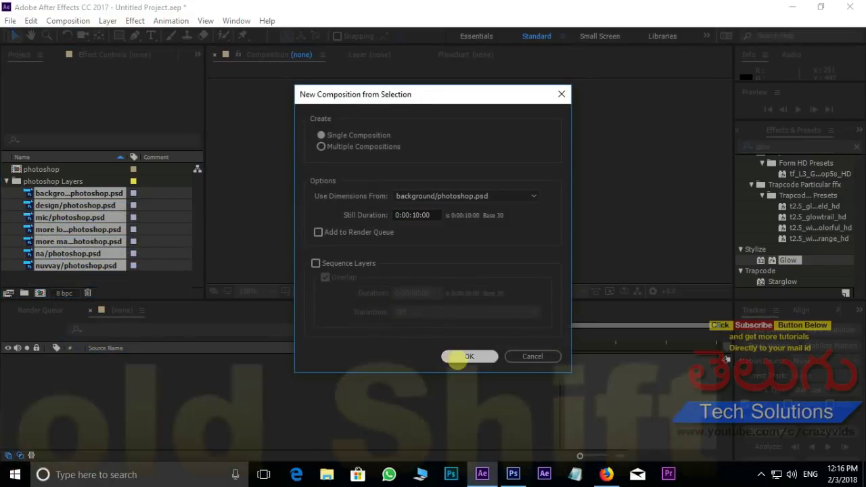
click(465, 356)
scroll(440, 197, down, 4)
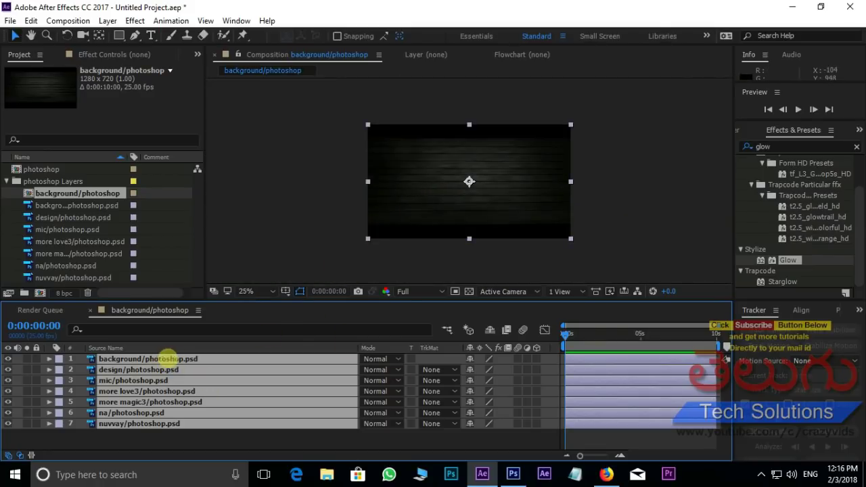
Send the wood background layer to the bottom of the stack.
click(170, 441)
click(174, 359)
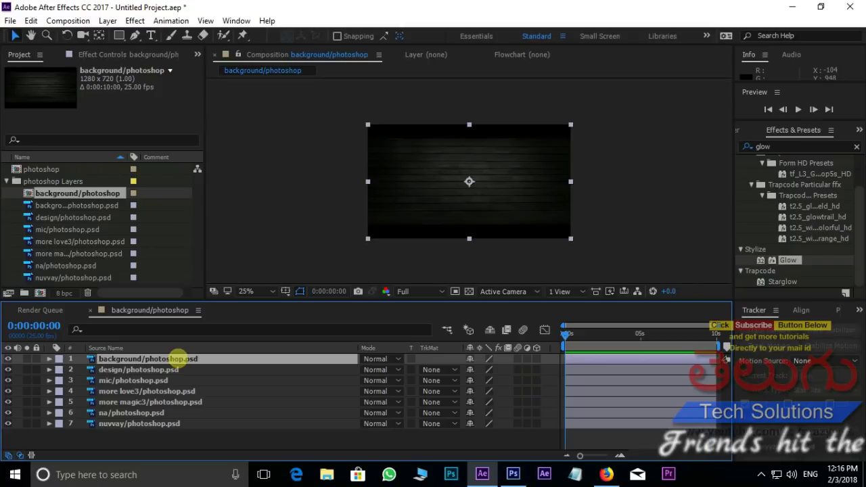
key(ctrl+shift+bracketleft)
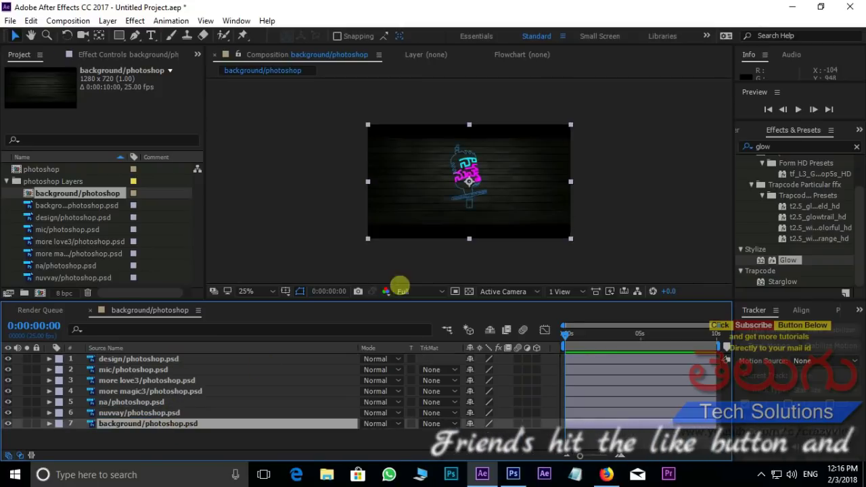
scroll(478, 144, up, 2)
scroll(478, 144, up, 2)
scroll(379, 156, up, 2)
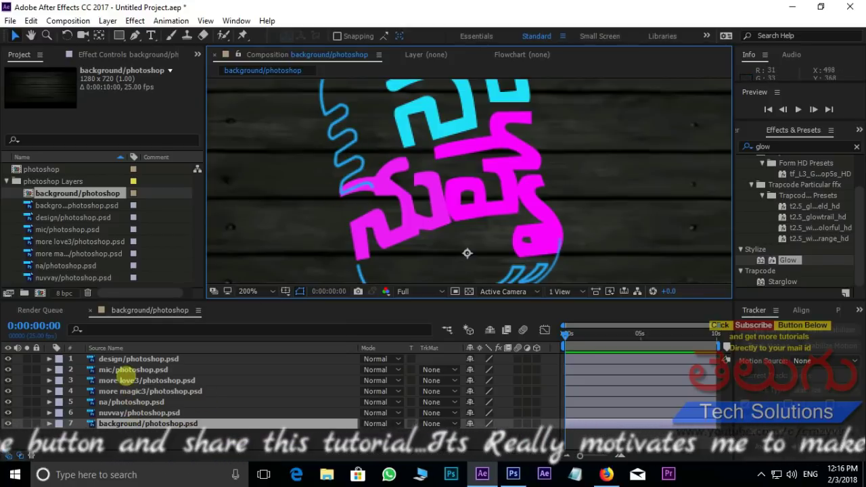
Move mic to sixth place, na down one, and nuvvay to the top.
click(127, 370)
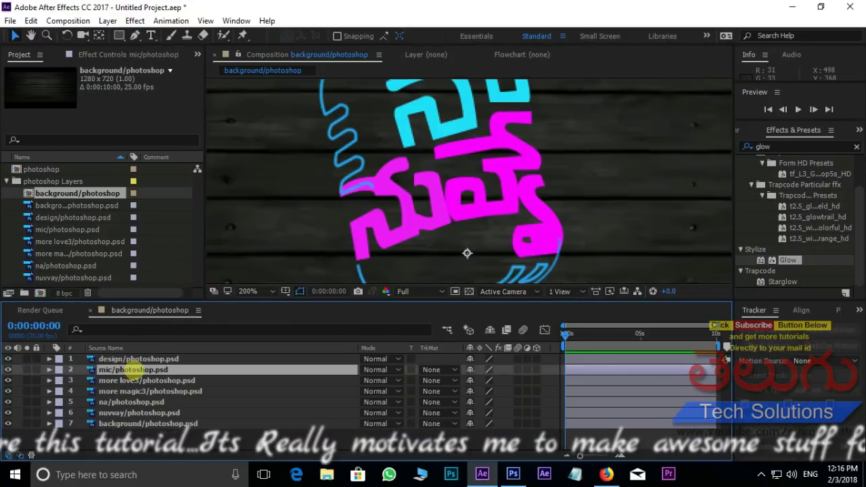
drag(135, 415, 136, 414)
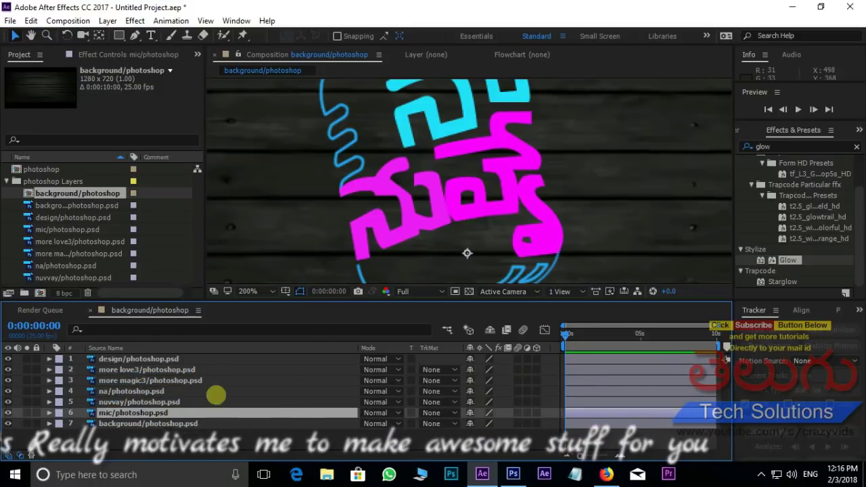
drag(129, 391, 135, 403)
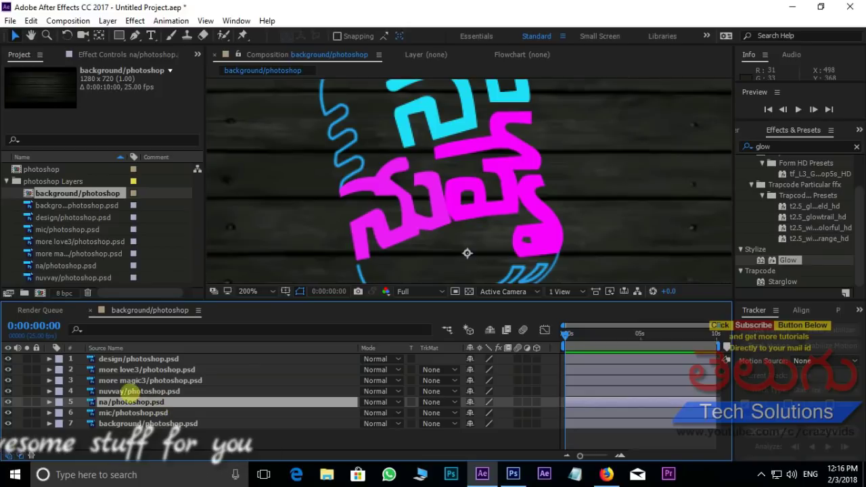
click(135, 391)
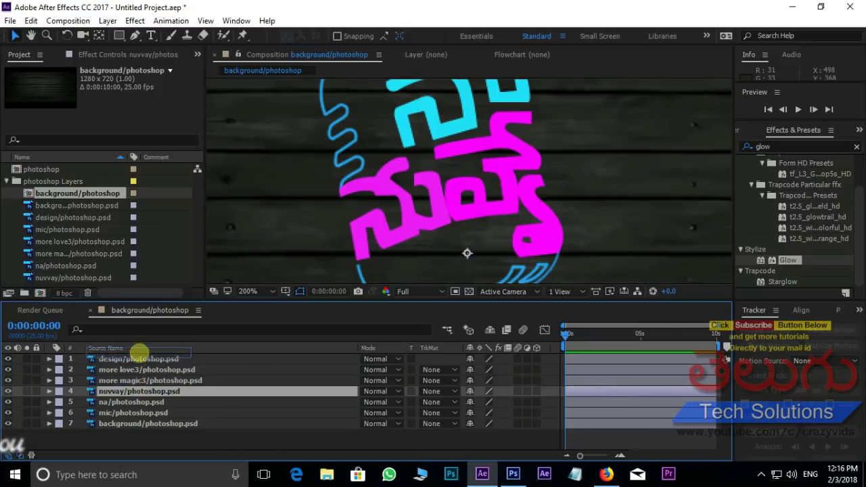
drag(133, 391, 135, 357)
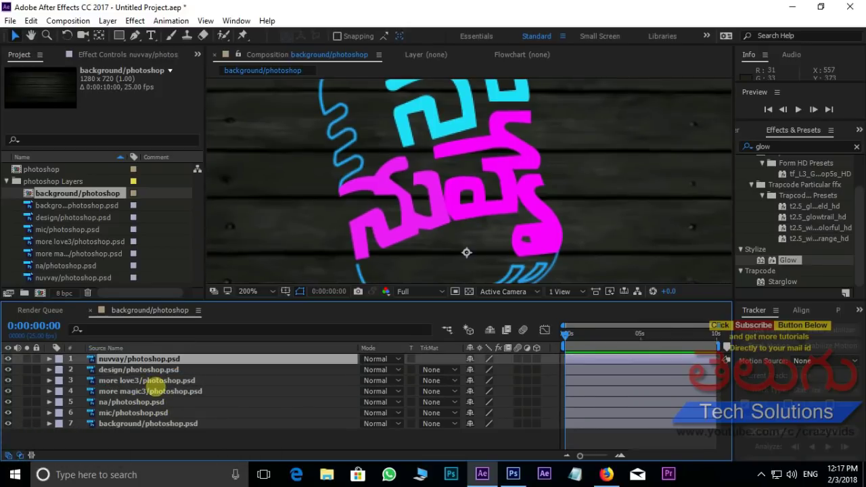
scroll(425, 163, down, 4)
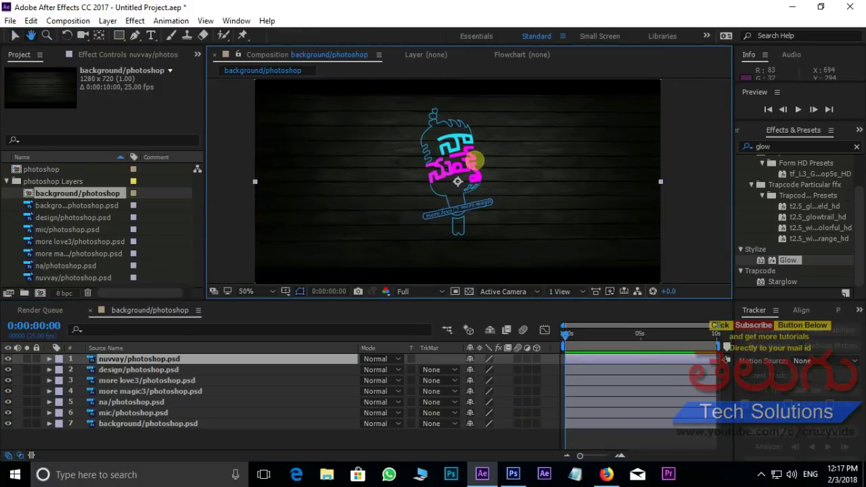
scroll(458, 171, up, 2)
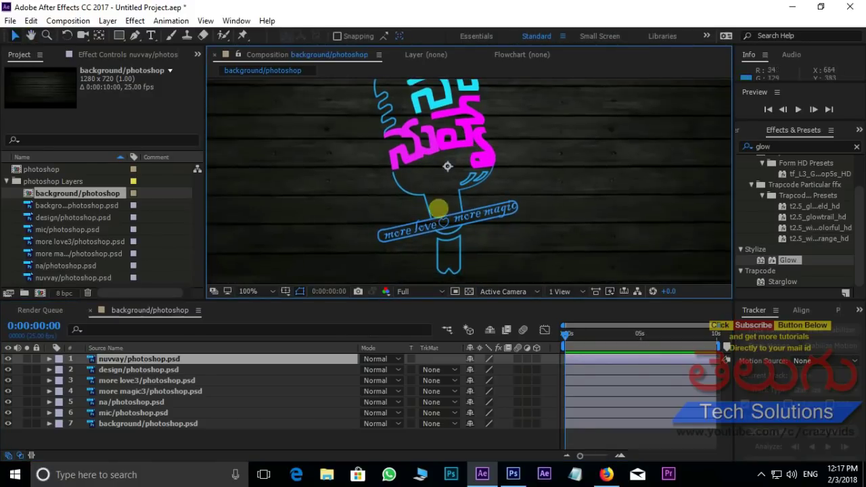
click(113, 436)
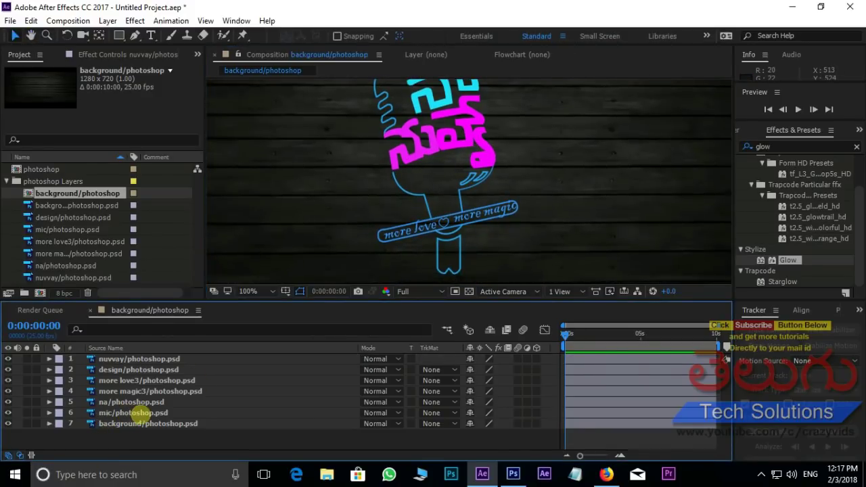
Hide the top five layers so only the mic outline and background show.
click(138, 414)
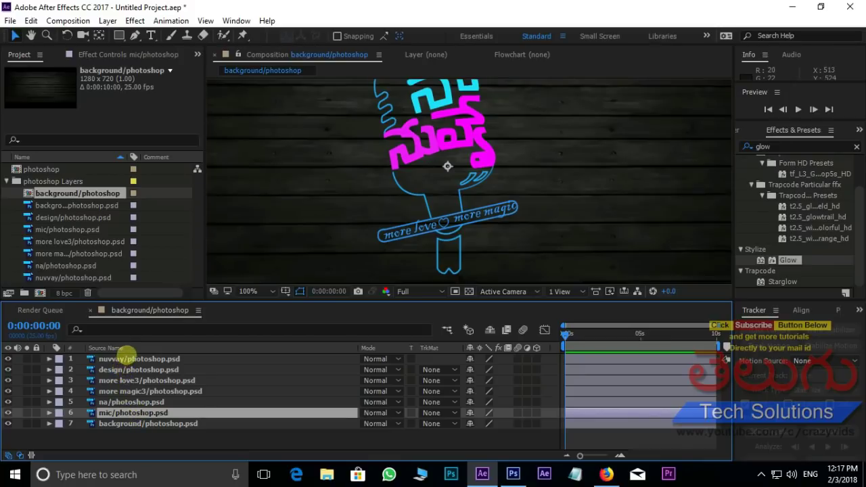
drag(8, 359, 8, 383)
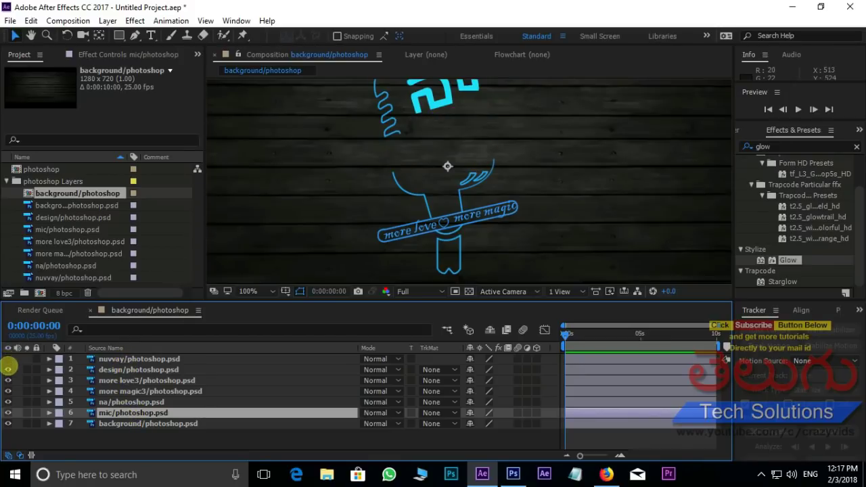
click(8, 391)
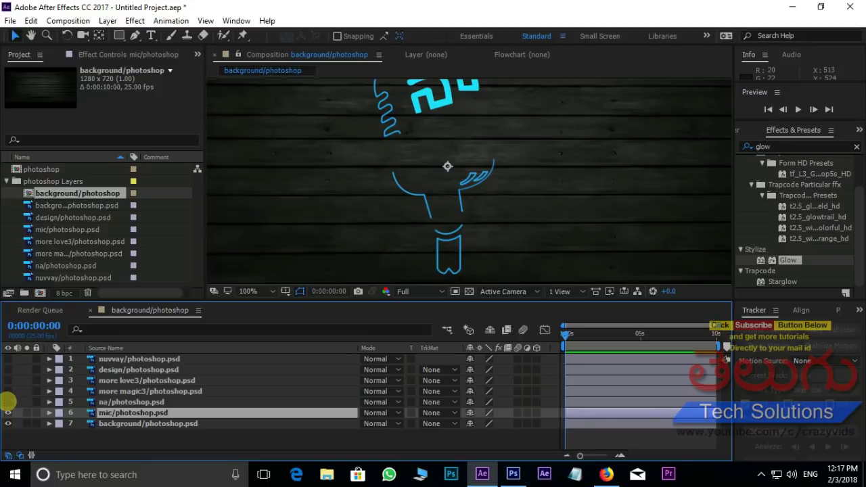
click(8, 402)
key(comma)
key(comma)
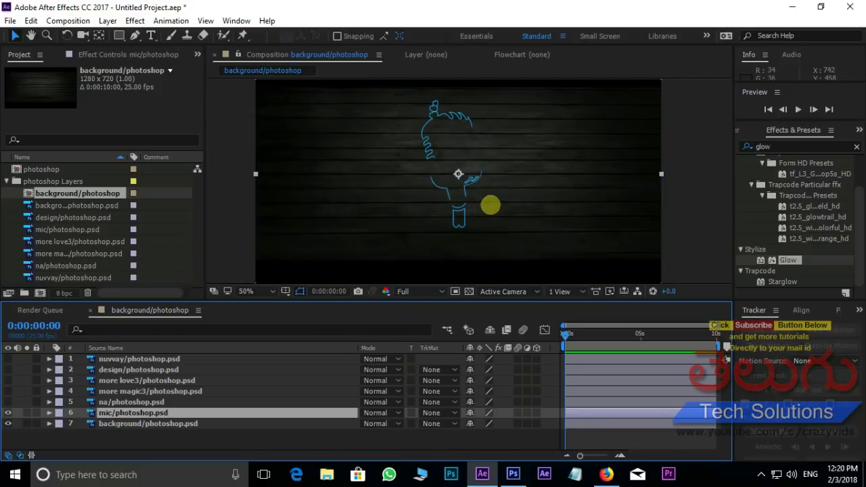
drag(461, 135, 455, 152)
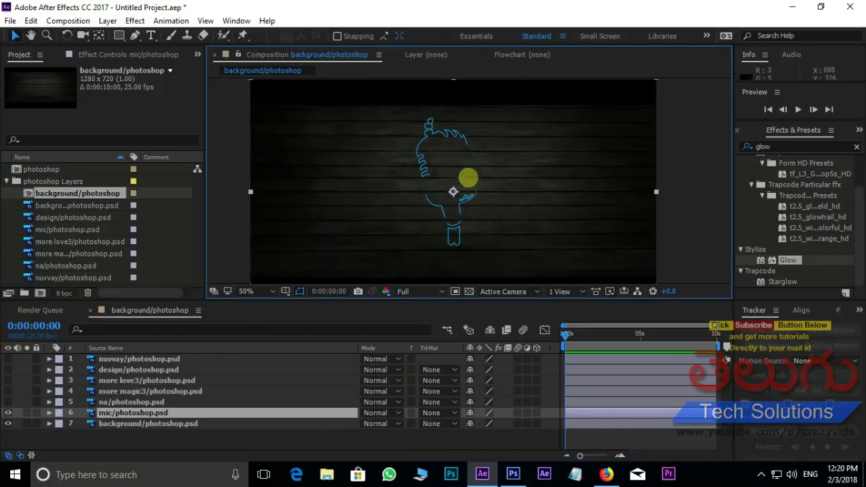
scroll(468, 178, up, 2)
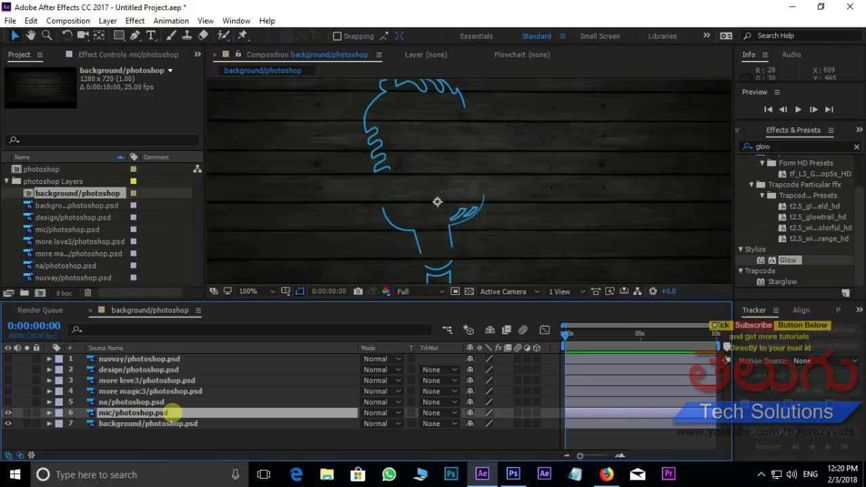
Duplicate the mic layer and hide the upper copy.
key(ctrl+d)
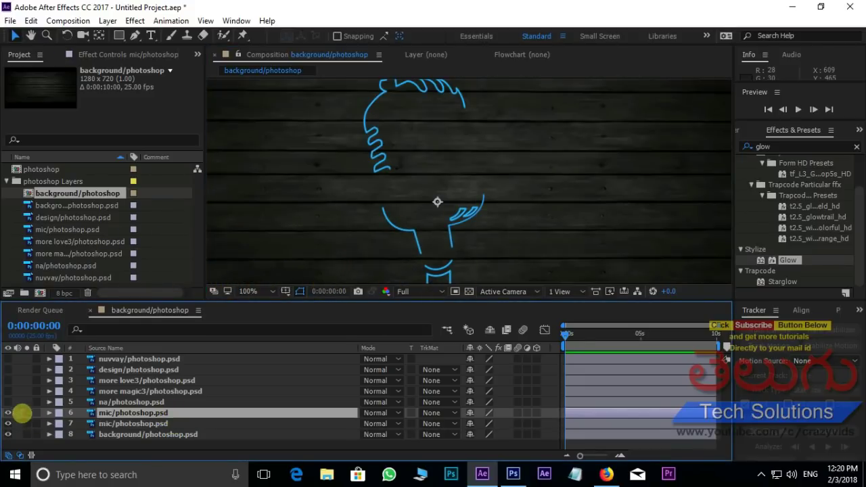
click(7, 412)
click(139, 423)
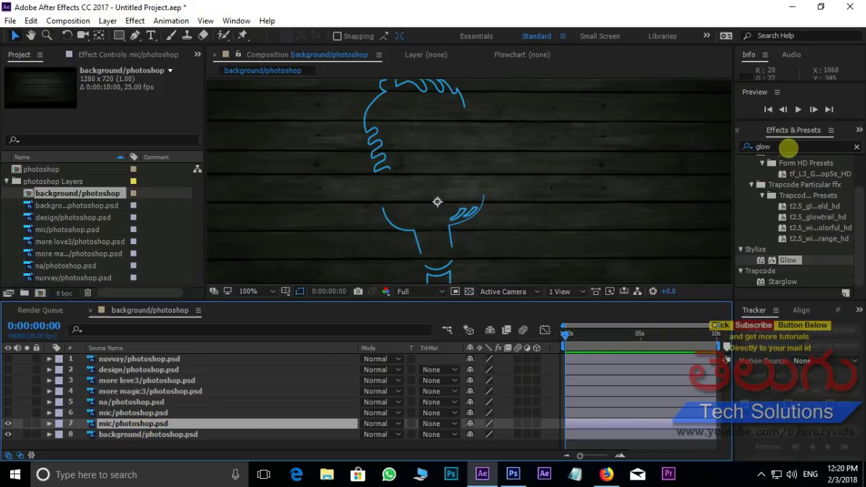
click(788, 147)
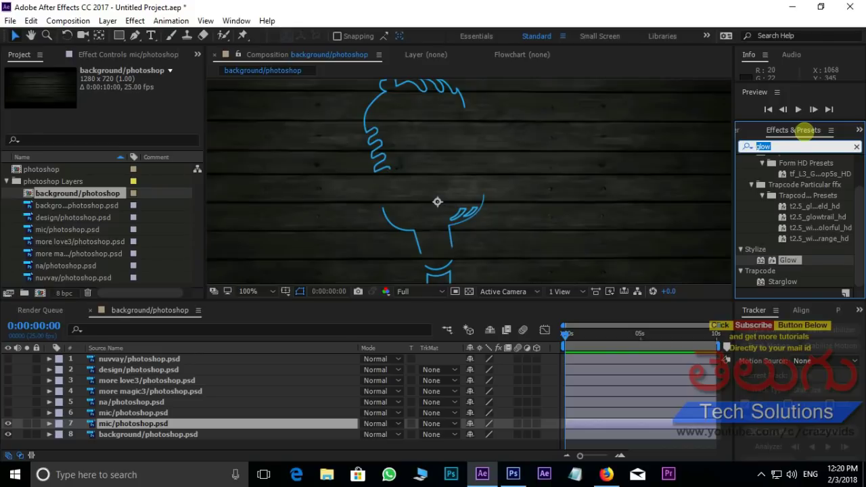
Apply Fast Blur with Blurriness 5.0 to the visible lower mic copy.
text(fast)
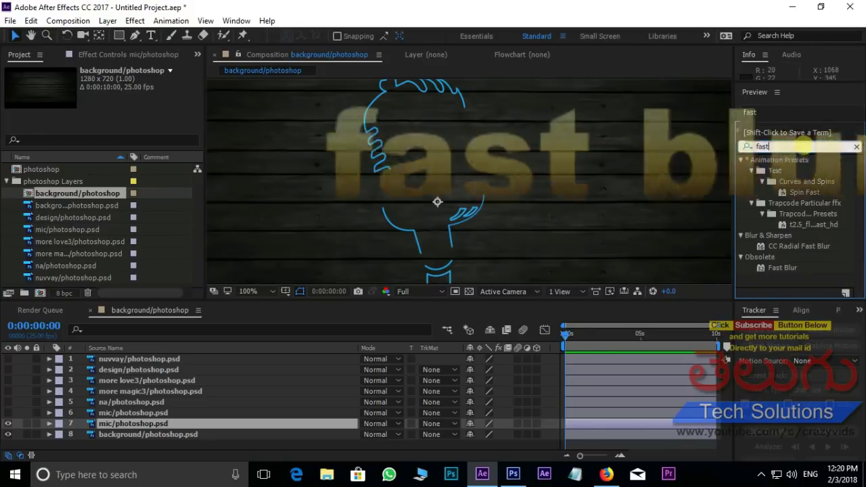
click(779, 268)
drag(779, 268, 174, 423)
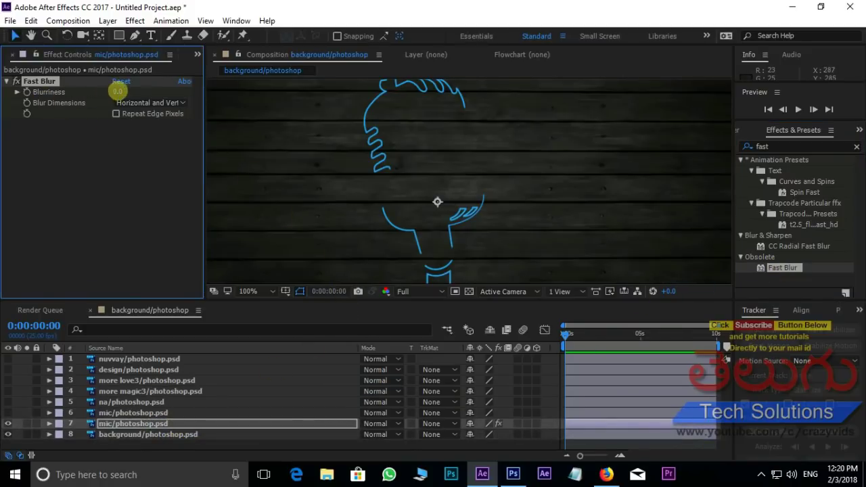
drag(118, 91, 119, 91)
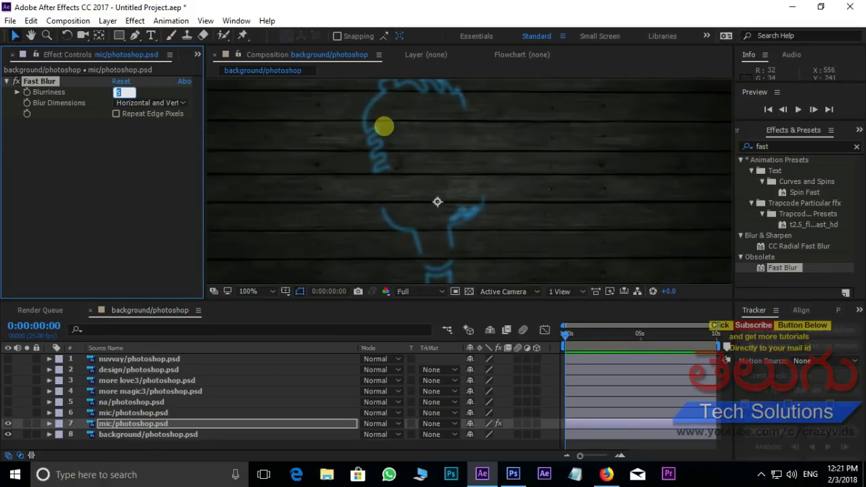
click(194, 424)
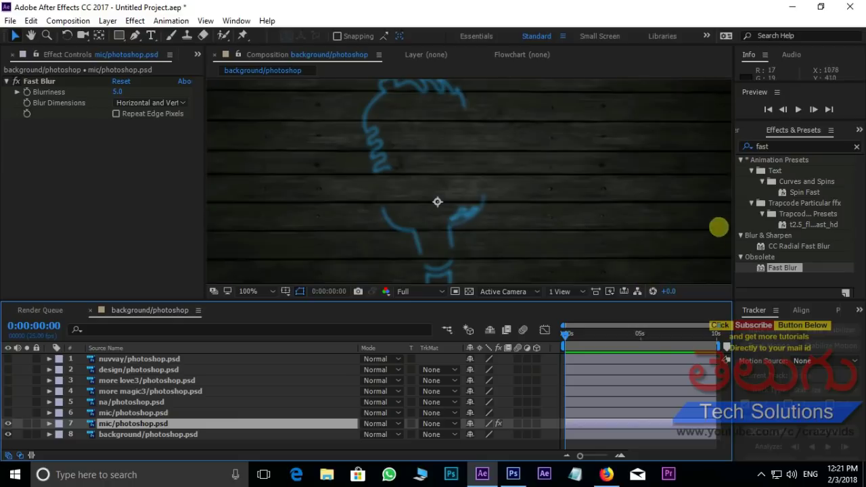
Add a Glow effect to the blurred mic layer.
click(784, 146)
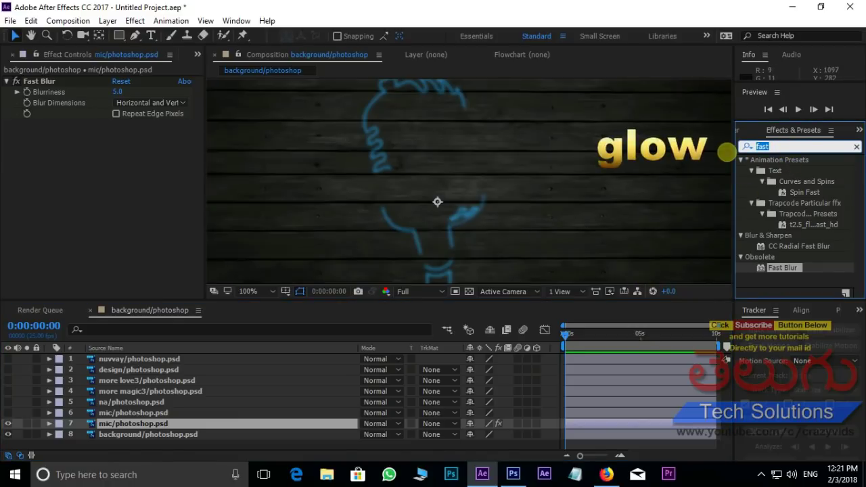
text(glow)
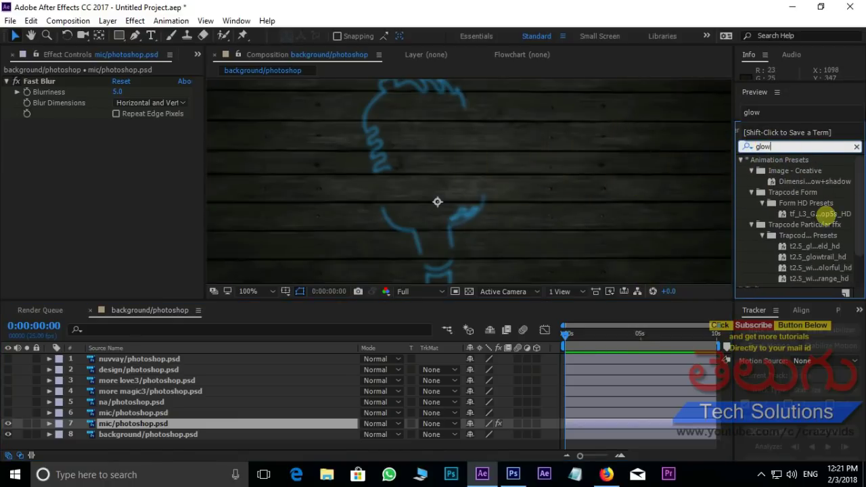
scroll(828, 217, down, 2)
click(789, 271)
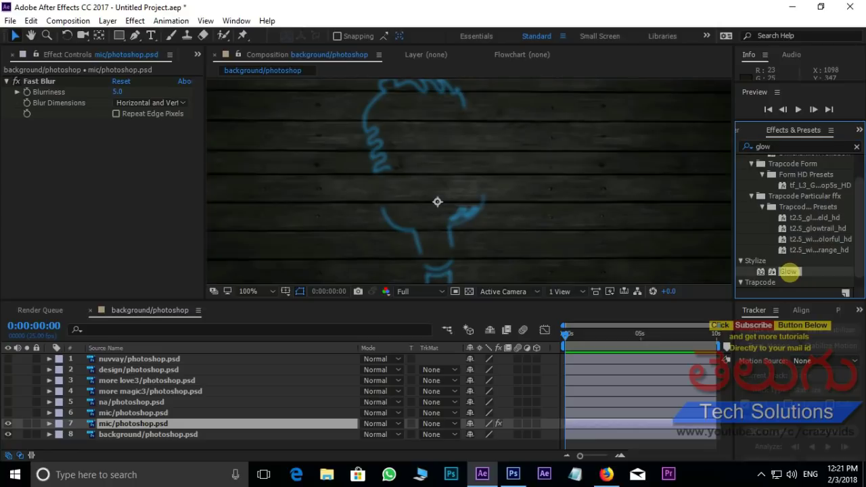
drag(789, 271, 197, 423)
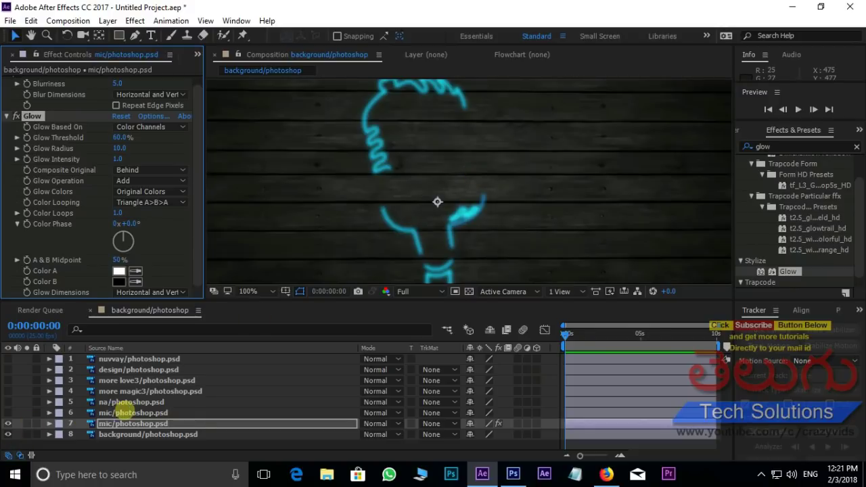
click(125, 411)
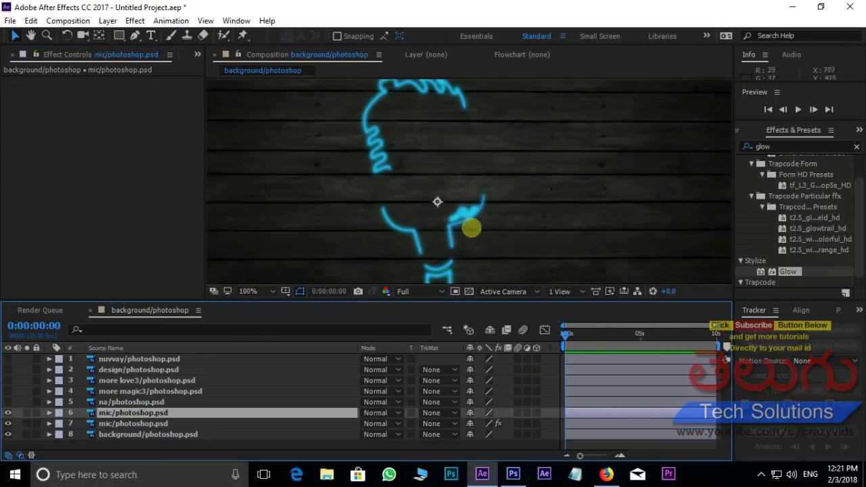
Add an Inner Glow layer style to the upper mic copy.
drag(454, 122, 431, 162)
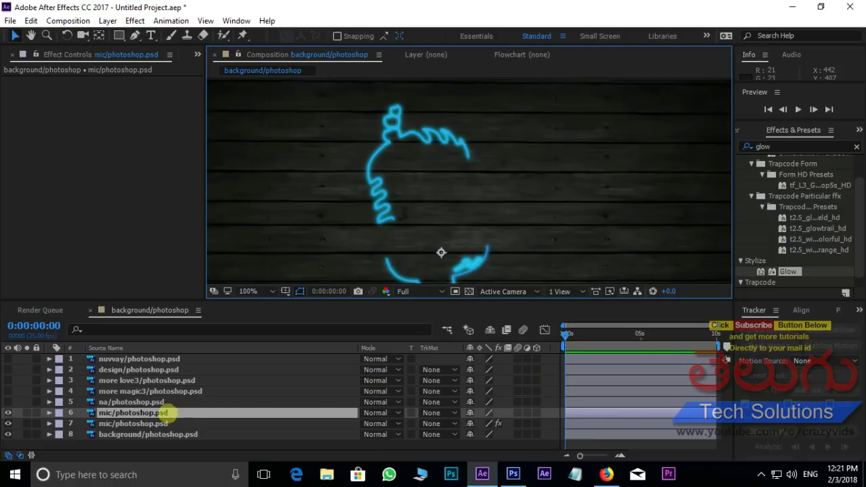
key(period)
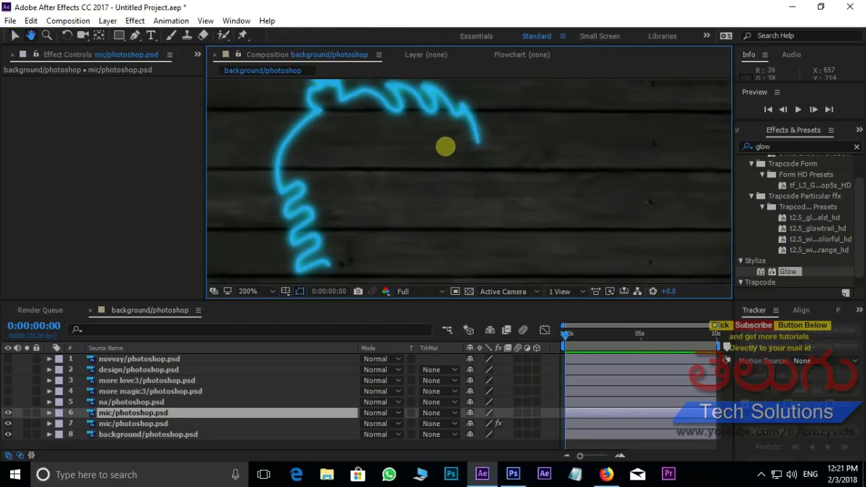
right_click(139, 412)
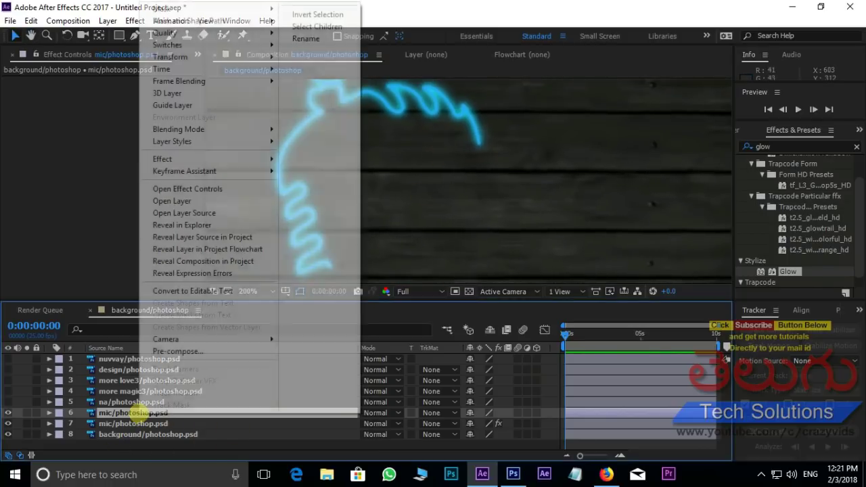
mouse_move(200, 141)
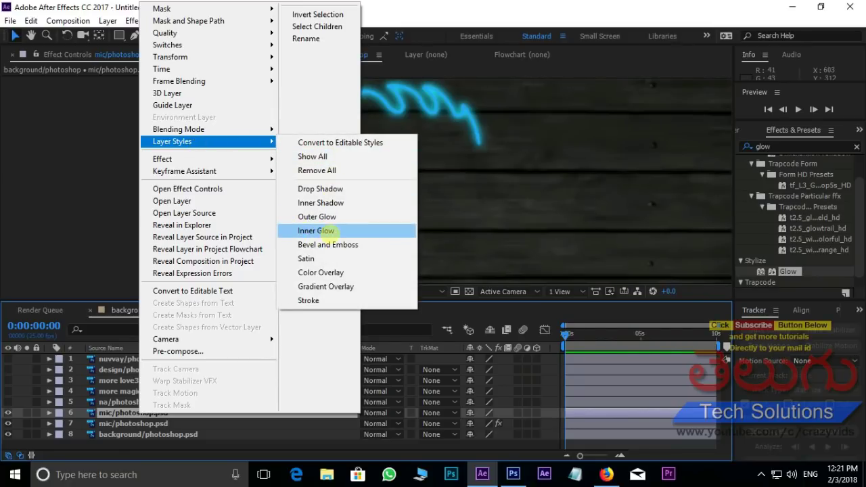
click(325, 230)
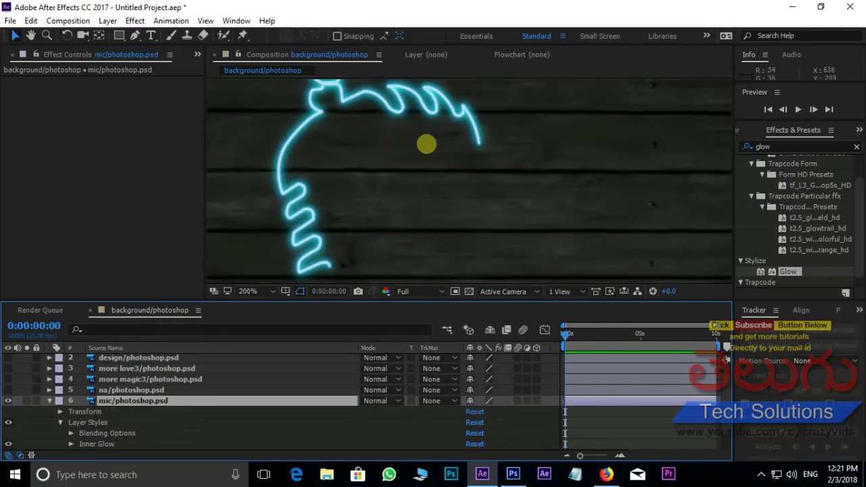
Lower the Inner Glow opacity to 49%.
drag(426, 143, 454, 220)
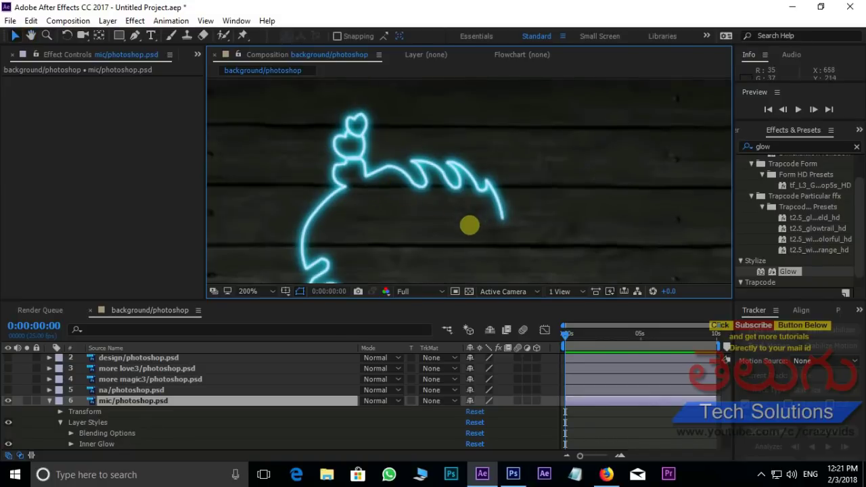
scroll(446, 203, up, 2)
scroll(386, 170, down, 3)
scroll(447, 164, up, 1)
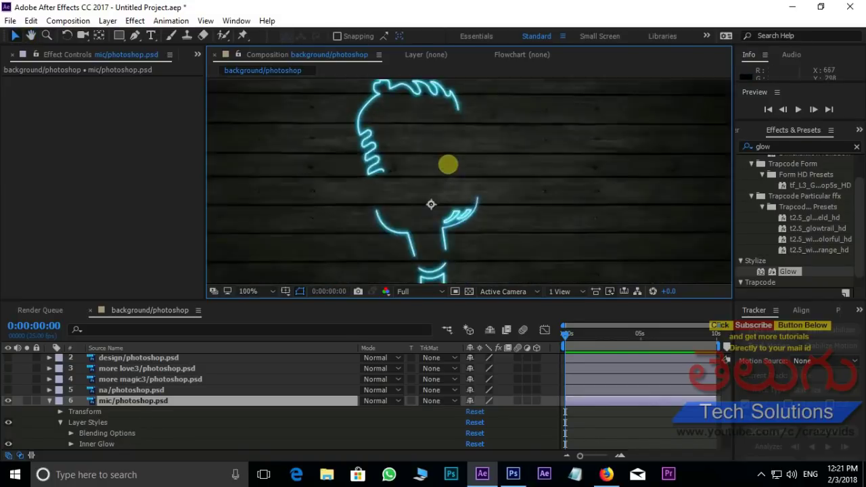
scroll(475, 254, up, 1)
scroll(446, 192, down, 1)
scroll(410, 186, up, 1)
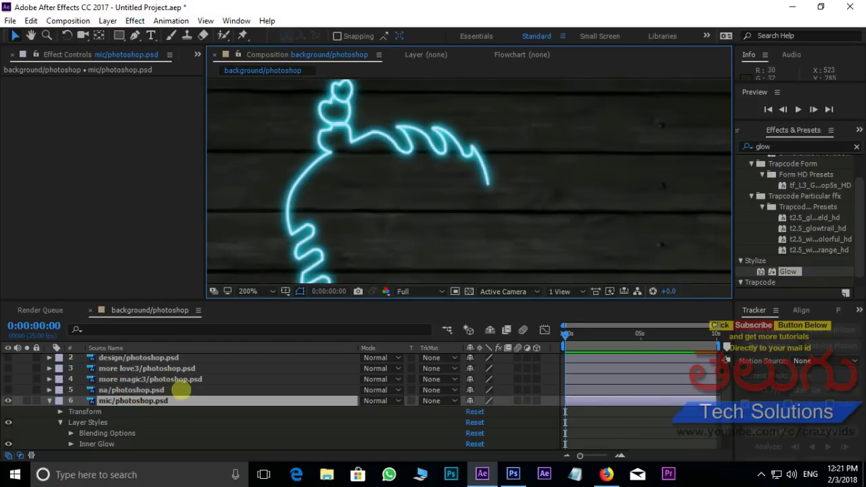
scroll(182, 390, down, 2)
click(71, 422)
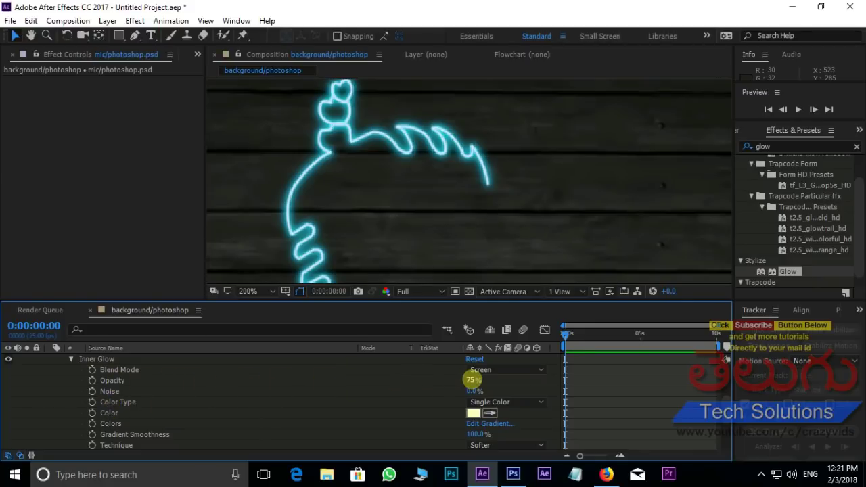
click(470, 380)
drag(471, 380, 451, 378)
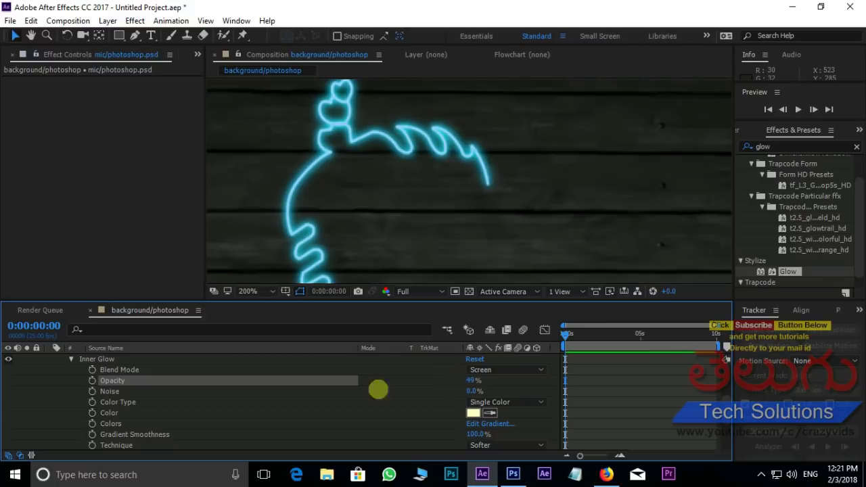
scroll(346, 389, up, 5)
click(49, 412)
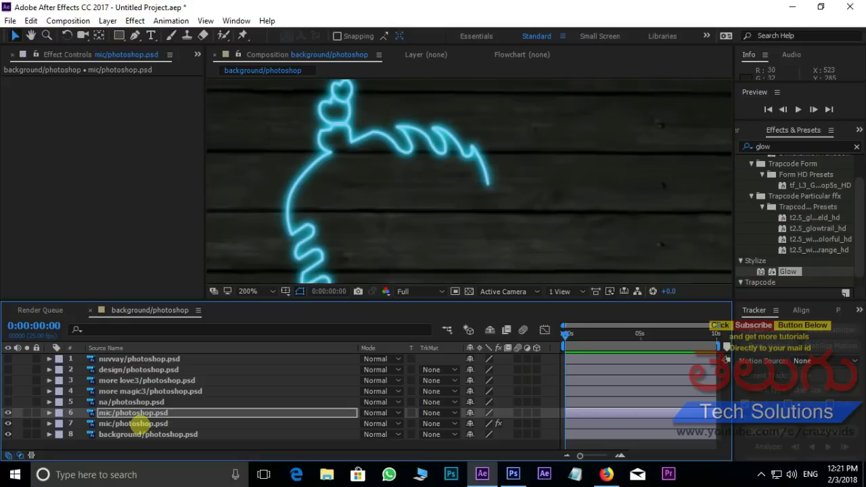
Pre-compose both mic layers into Pre-comp 1 and make the na layer visible.
right_click(149, 420)
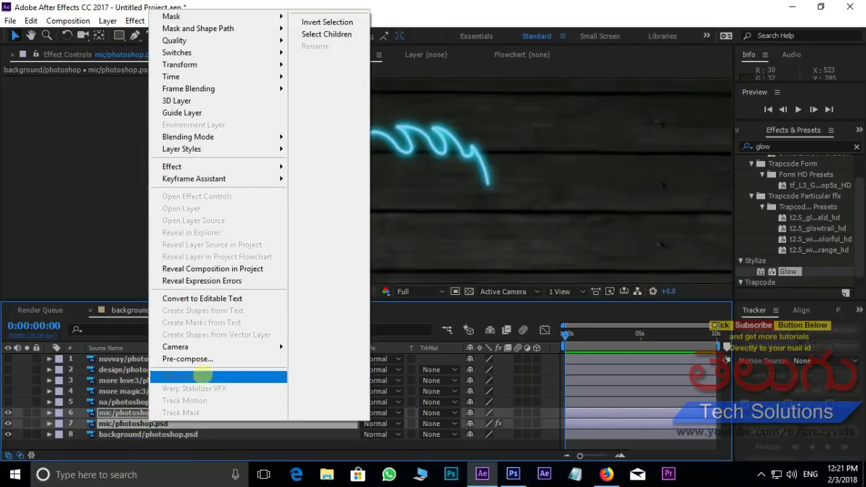
click(202, 359)
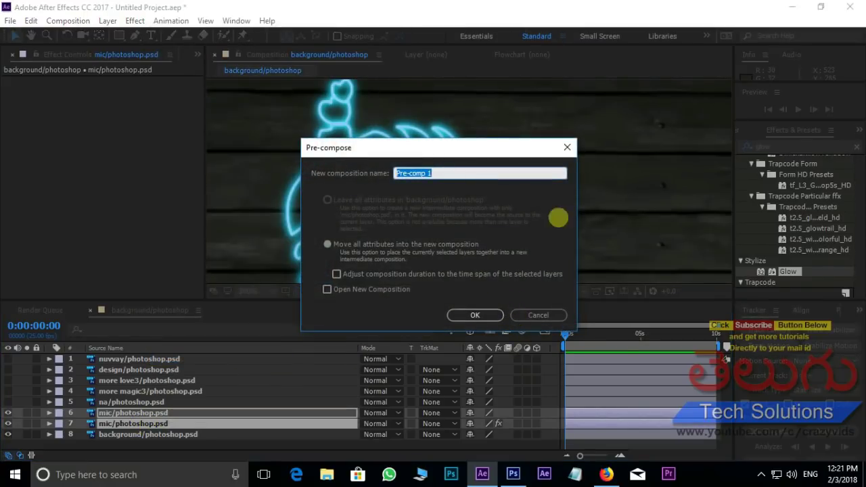
click(478, 315)
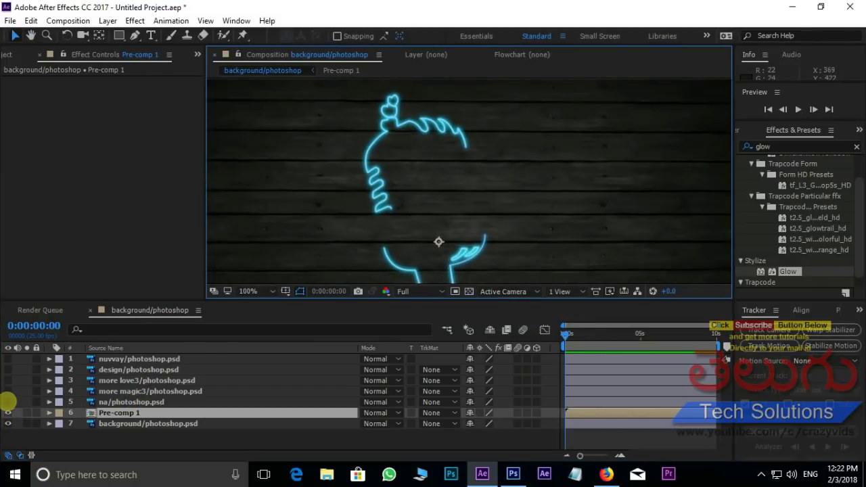
click(8, 401)
click(125, 401)
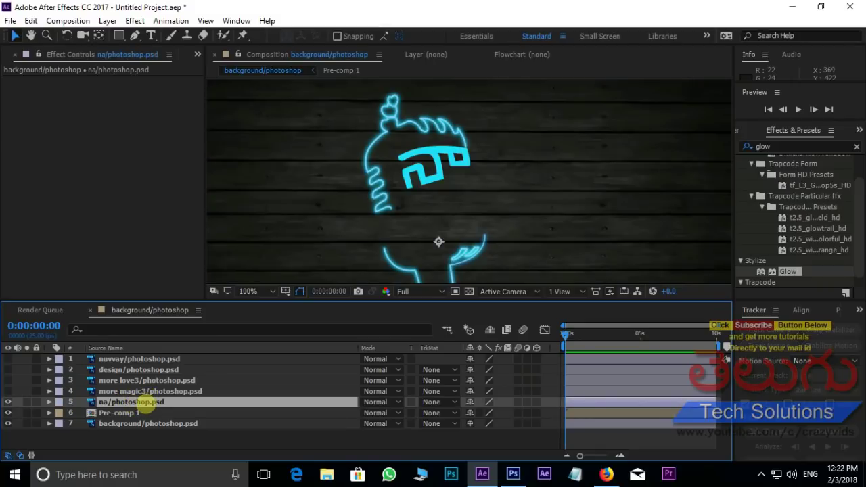
Duplicate the na layer and hide its top copy.
key(ctrl+d)
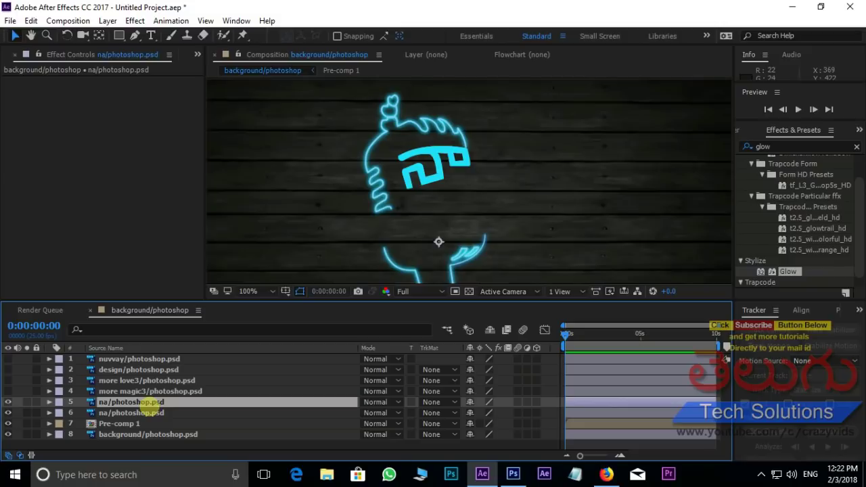
click(7, 402)
click(157, 412)
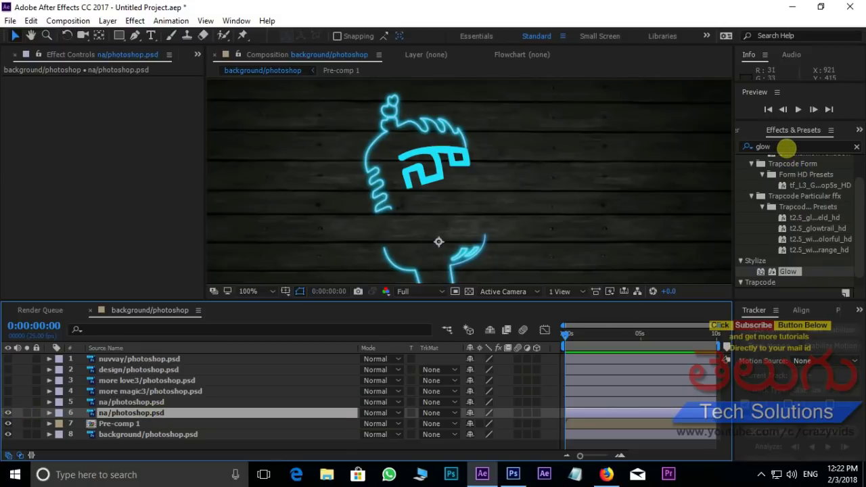
Apply Fast Blur with Blurriness 3.0 to the lower na copy.
click(787, 147)
text(f)
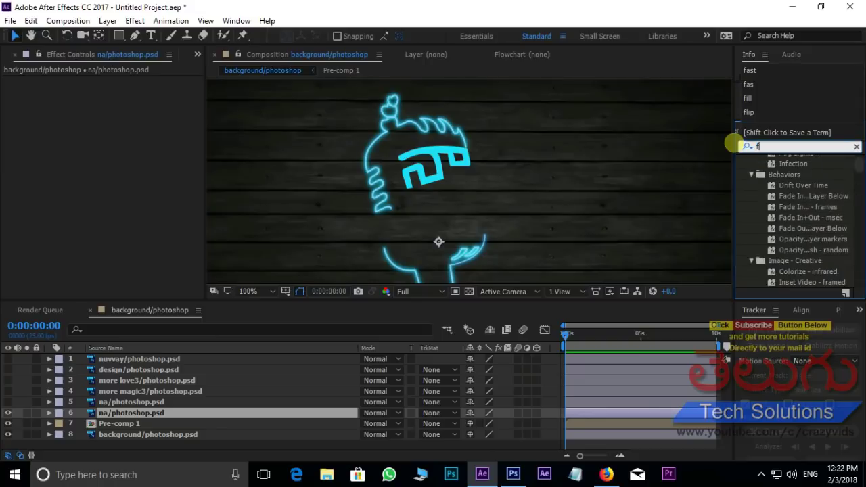
text(ast)
drag(771, 267, 132, 410)
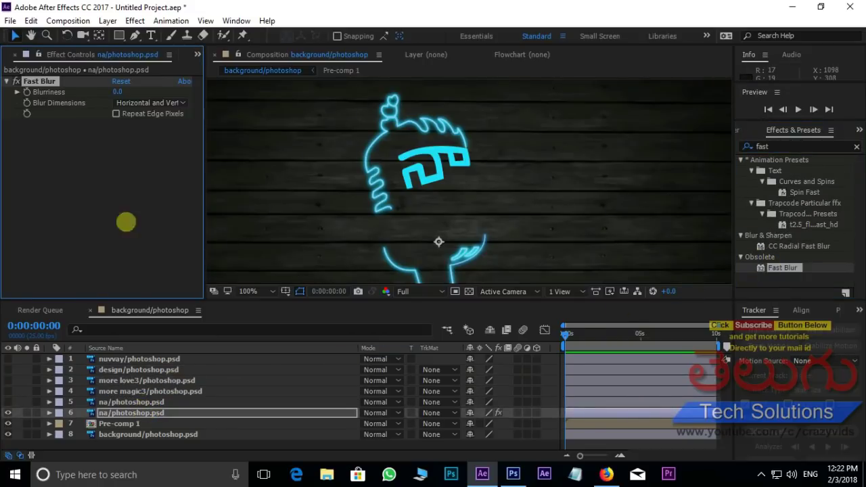
drag(122, 90, 123, 89)
scroll(450, 203, up, 1)
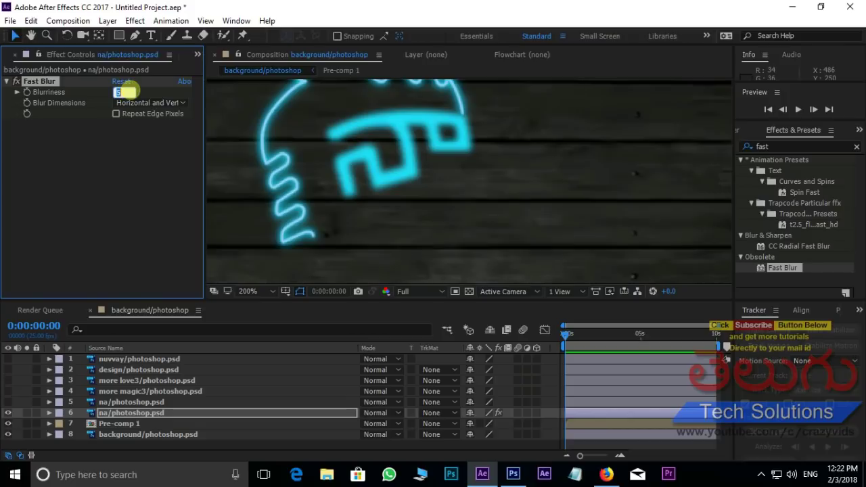
key(Return)
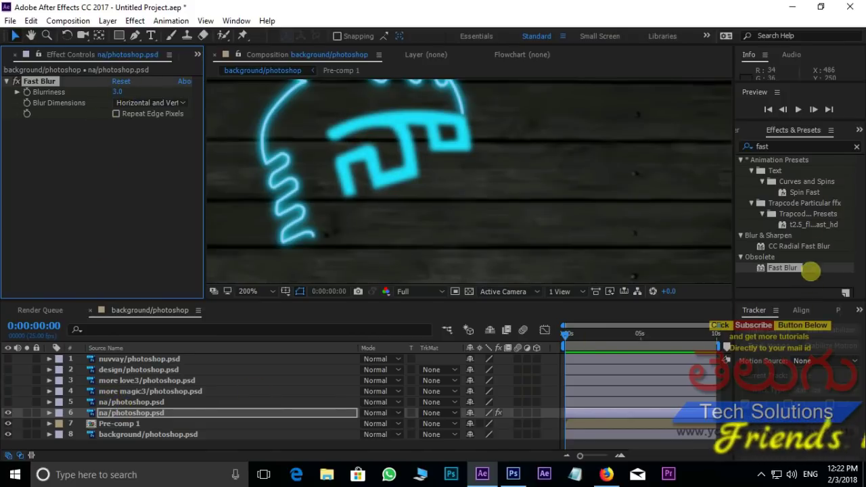
Add a Glow effect to the blurred na layer.
click(792, 145)
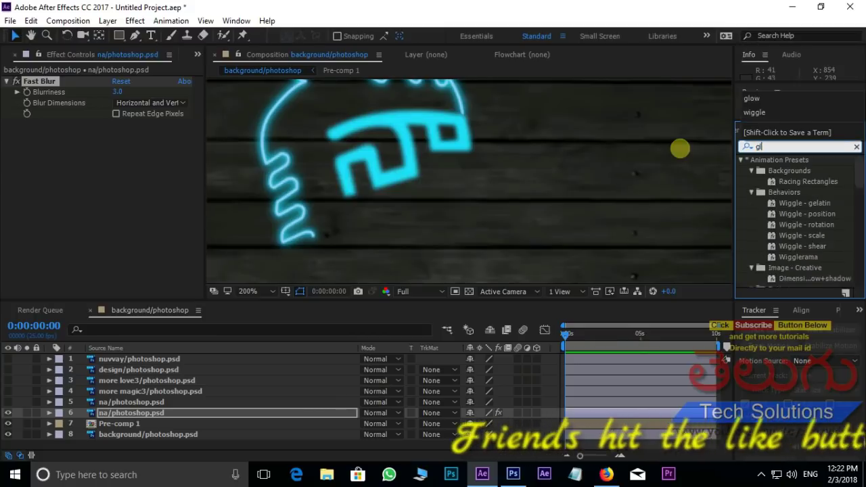
text(glow)
scroll(796, 230, down, 2)
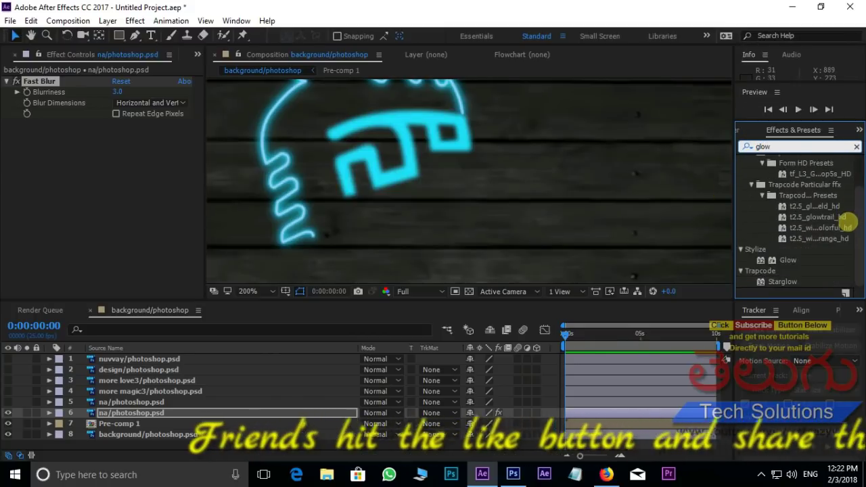
double_click(788, 259)
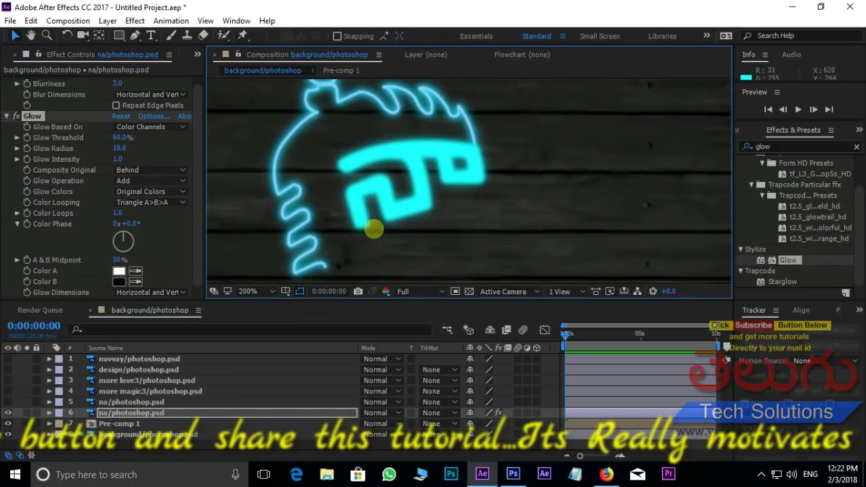
click(118, 402)
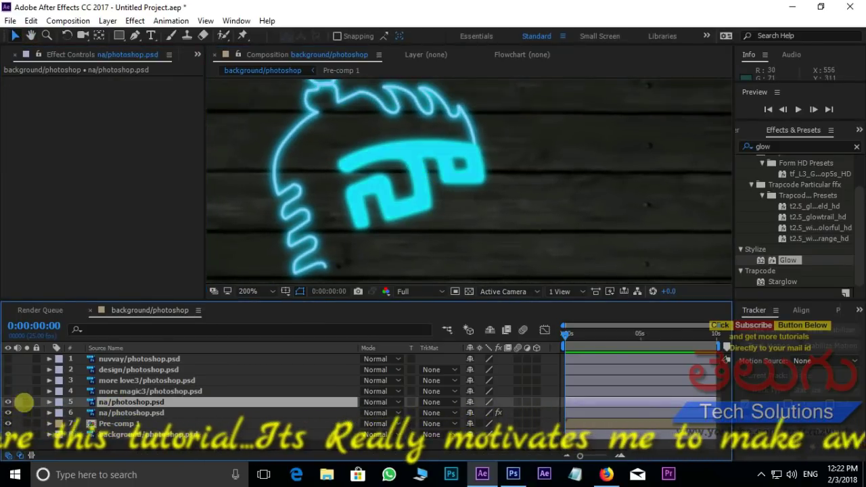
Give the top na copy an Inner Glow style at 55% opacity.
right_click(131, 401)
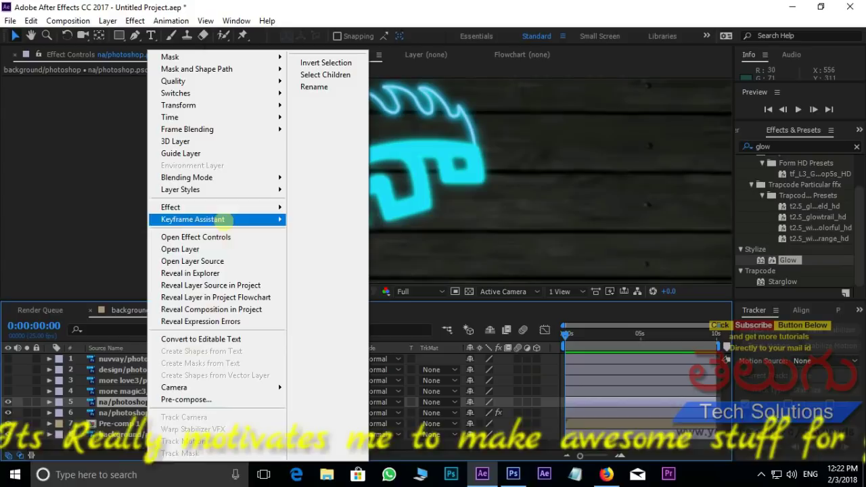
mouse_move(209, 189)
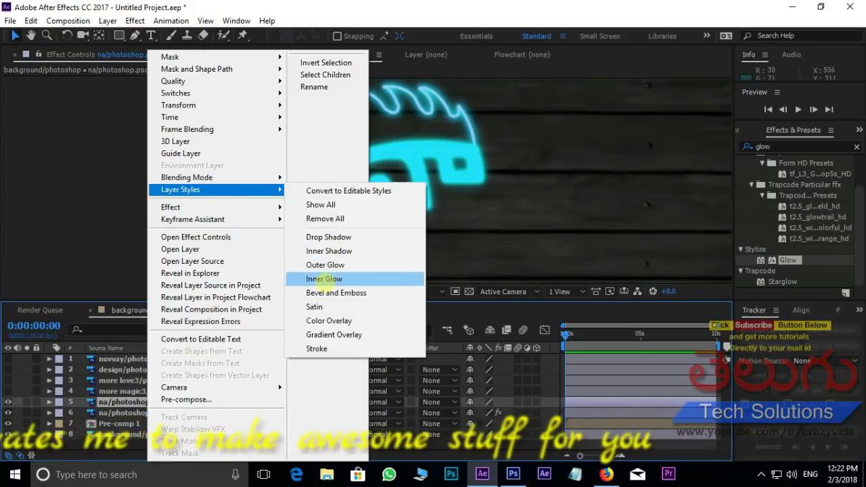
click(323, 278)
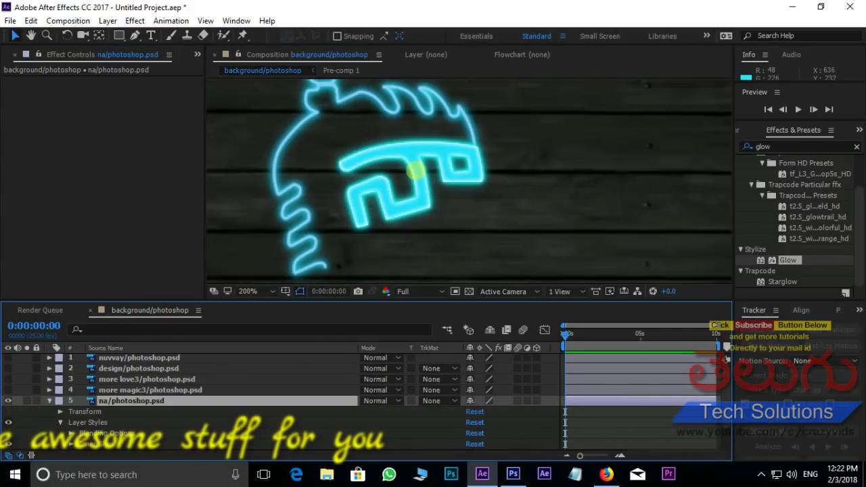
scroll(171, 389, down, 2)
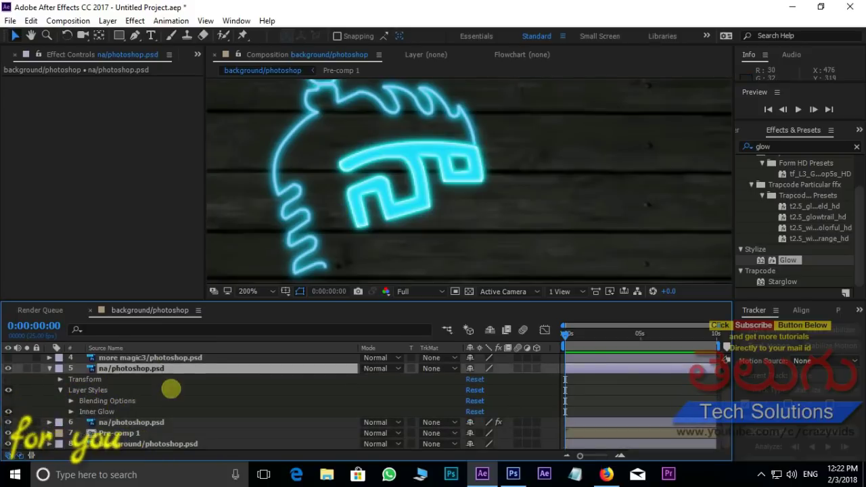
click(70, 412)
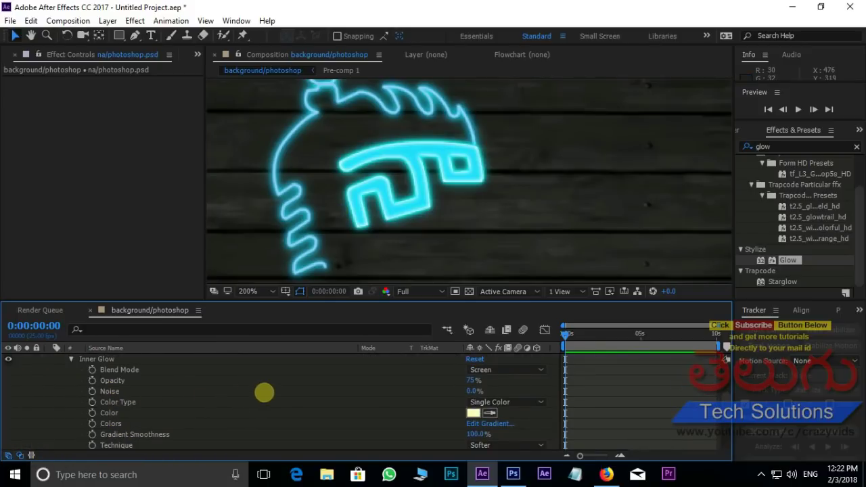
drag(471, 380, 451, 380)
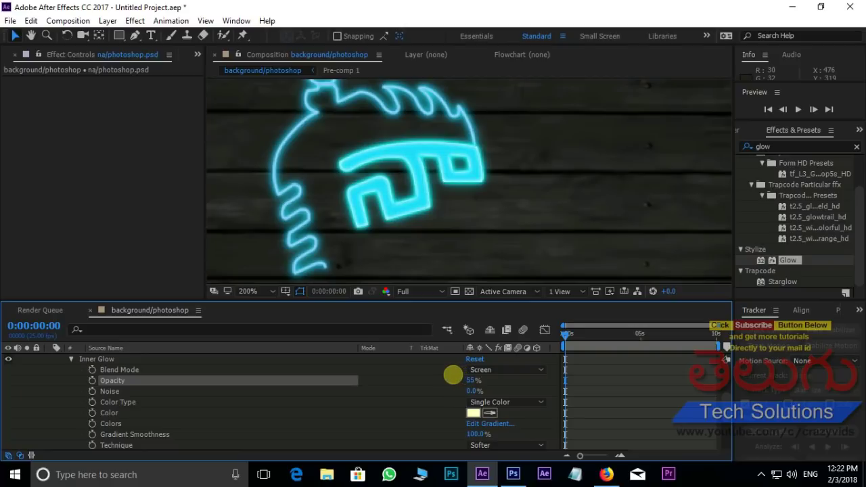
scroll(315, 396, up, 4)
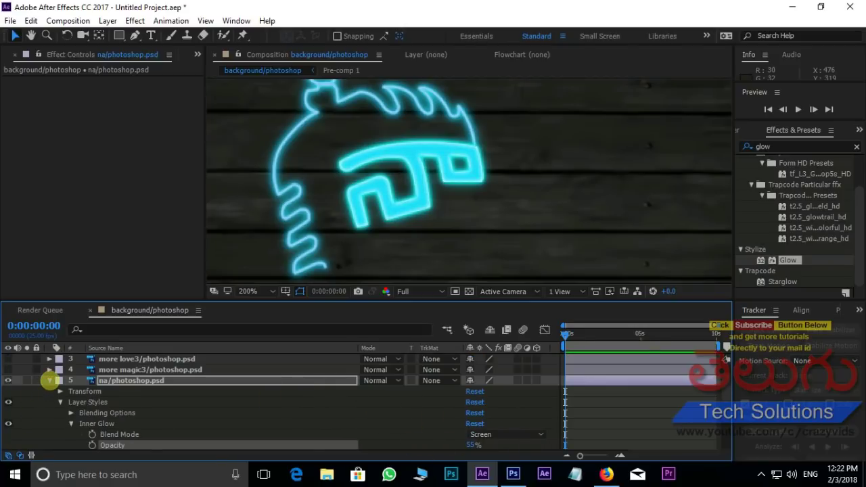
click(50, 380)
Pre-compose both na layers into Pre-comp 2 and show the more magic text.
ctrl+click(129, 413)
right_click(130, 411)
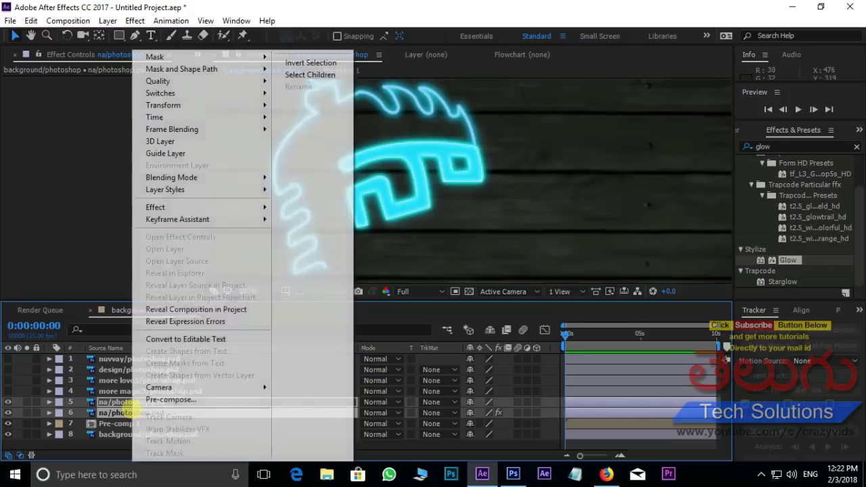
click(169, 399)
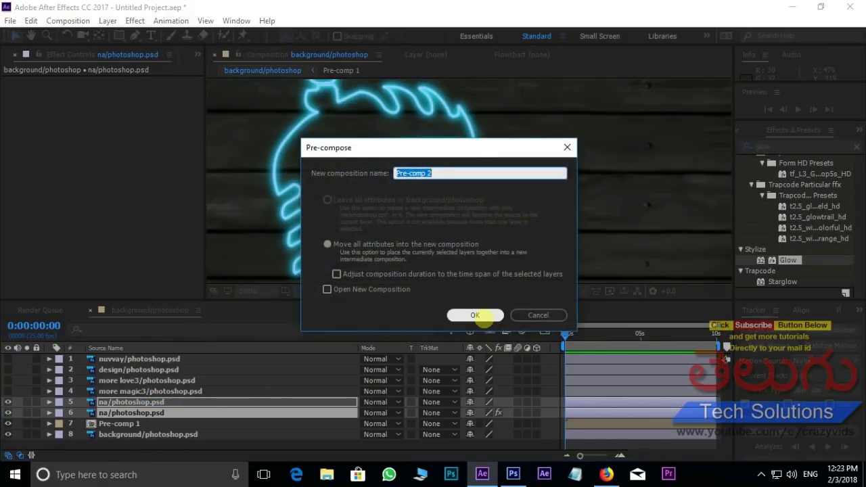
click(474, 315)
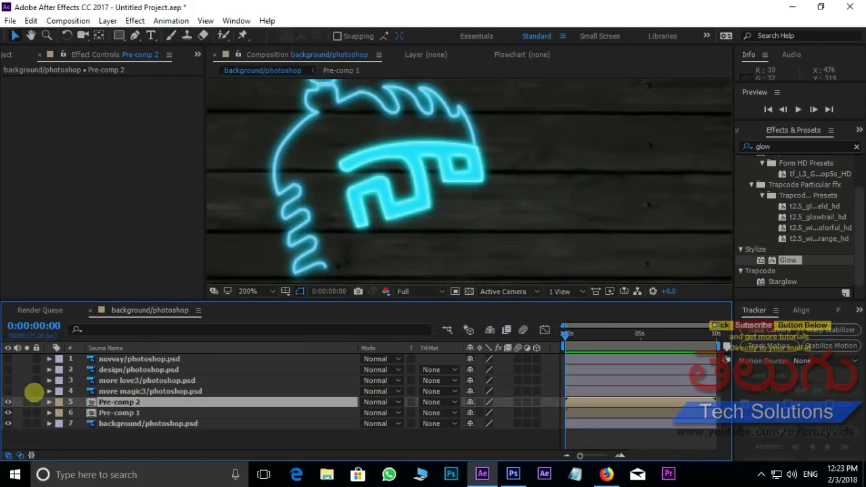
click(7, 391)
scroll(483, 187, down, 5)
Make the 'more love' text layer visible.
scroll(474, 91, down, 3)
scroll(508, 102, down, 3)
scroll(474, 175, down, 3)
scroll(499, 170, down, 1)
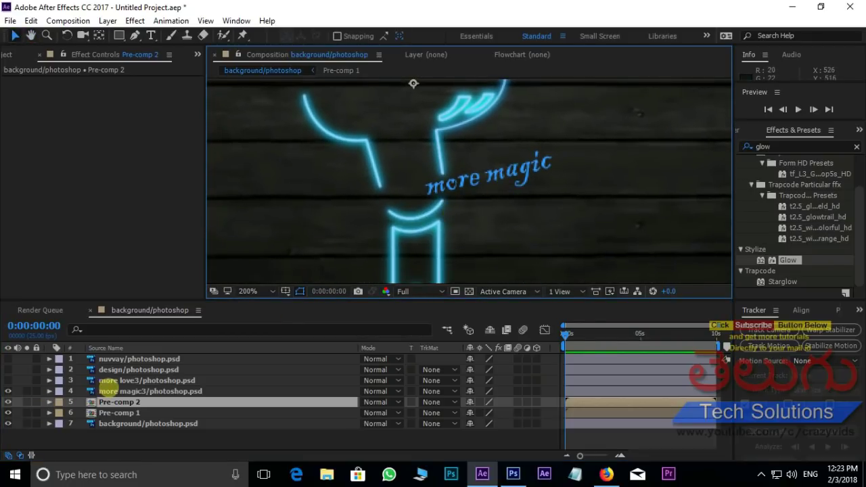
click(108, 391)
click(108, 380)
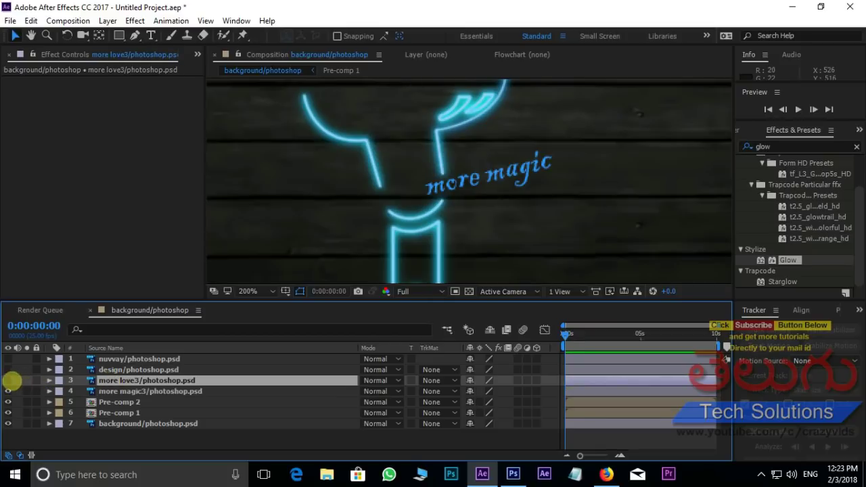
click(8, 380)
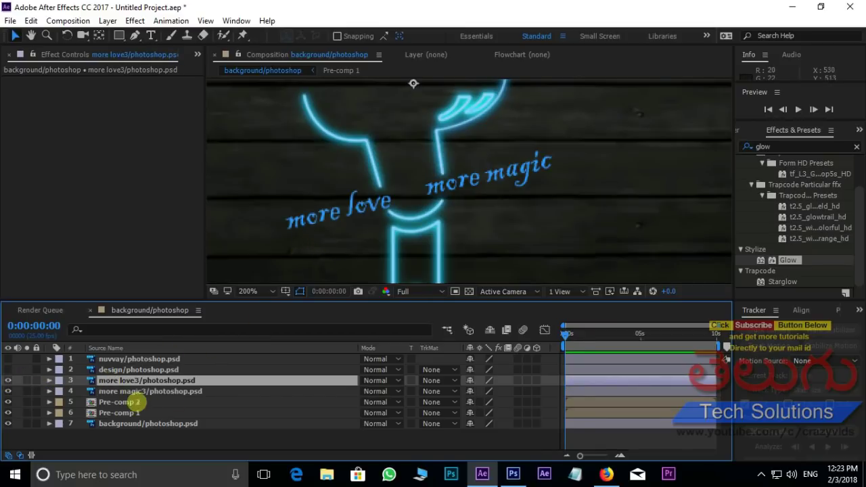
Nest 'more love' and 'more magic' into Pre-comp 3, then duplicate it.
ctrl+click(136, 390)
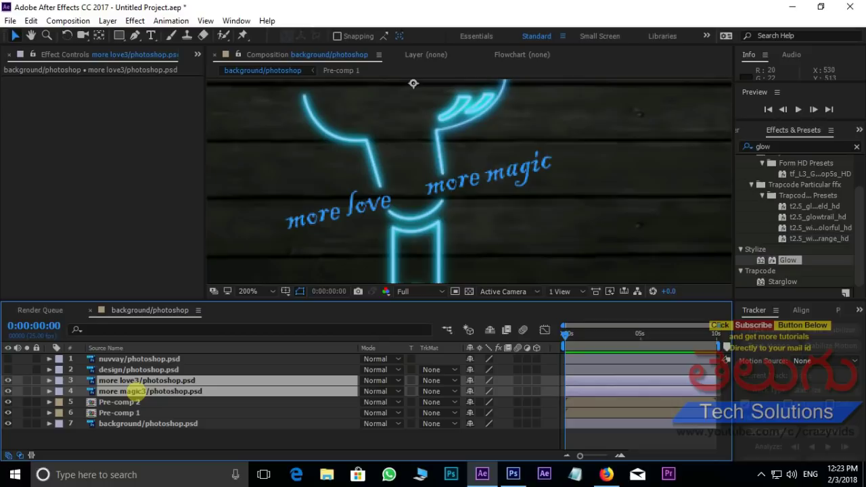
right_click(139, 391)
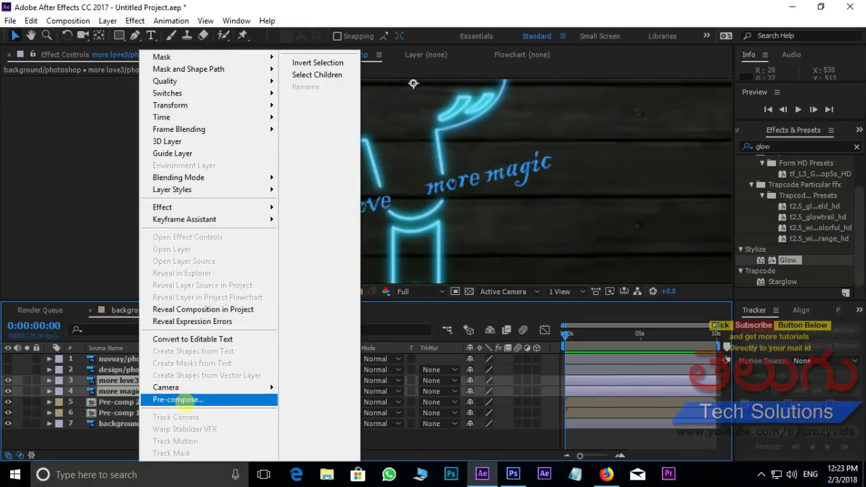
click(177, 399)
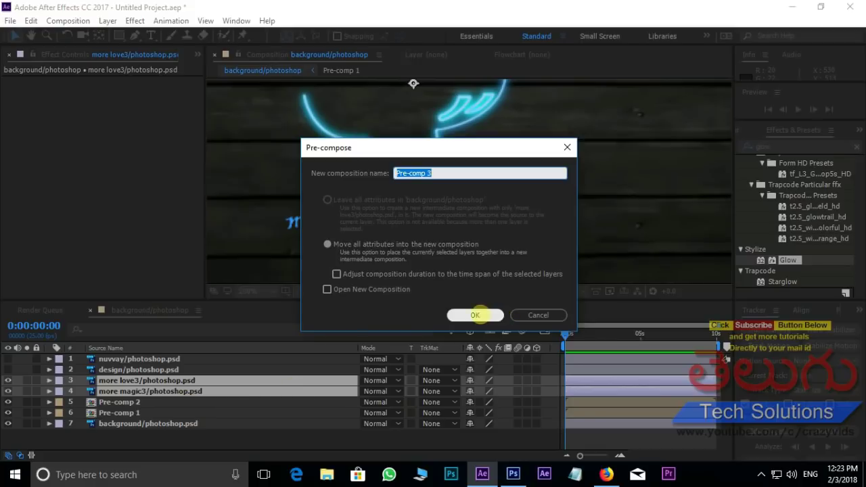
click(475, 313)
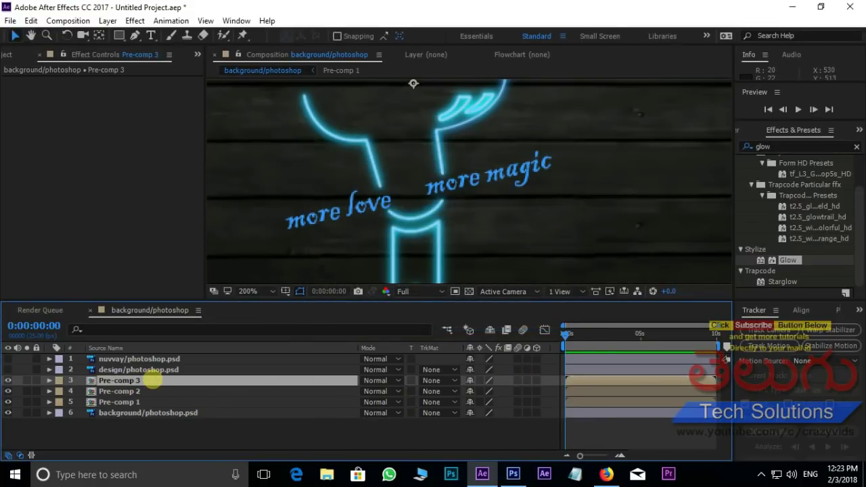
key(ctrl+d)
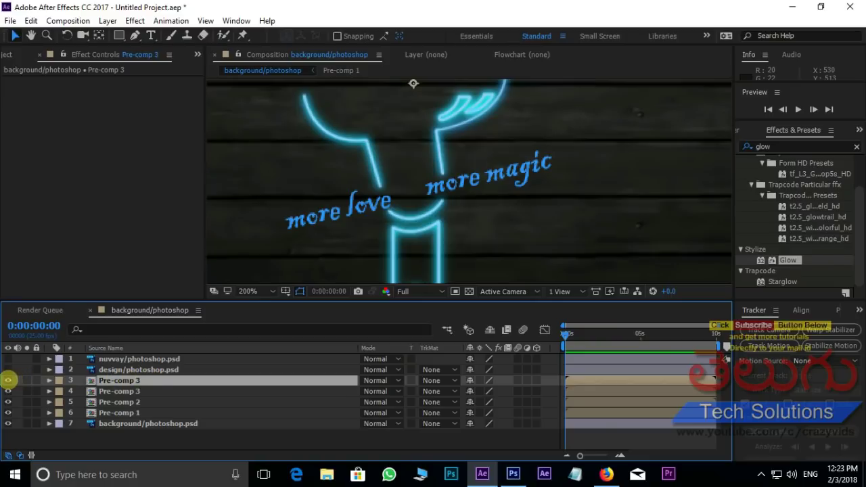
Hide the upper Pre-comp 3 copy and give the lower copy Fast Blur 2.0.
click(8, 380)
click(119, 391)
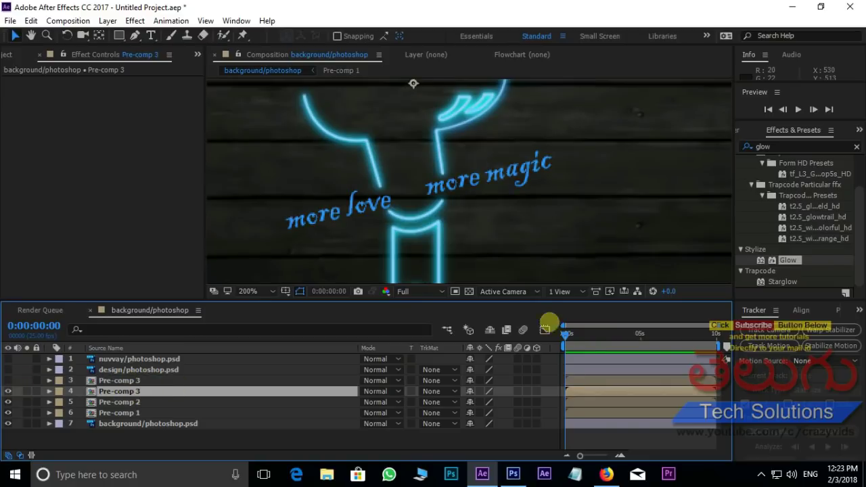
click(762, 146)
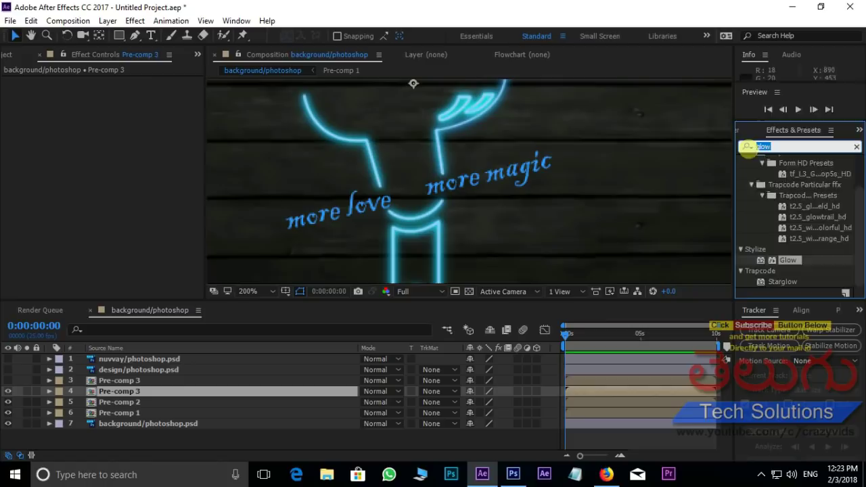
text(fast)
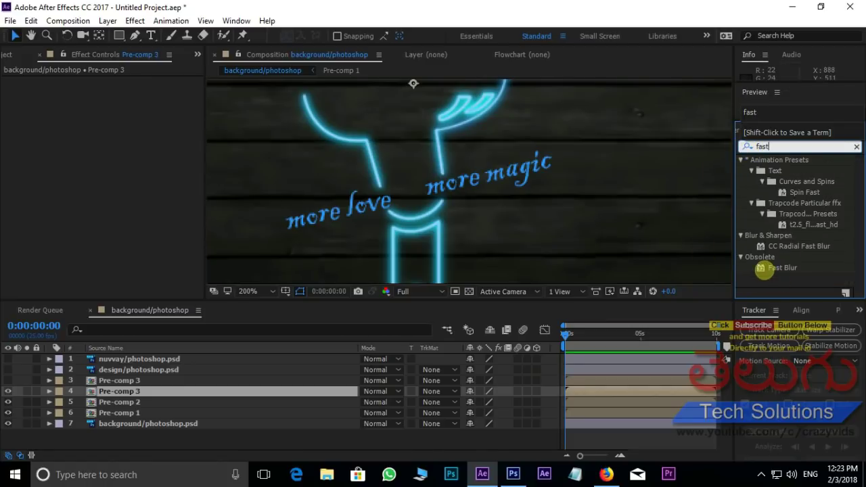
drag(778, 268, 101, 392)
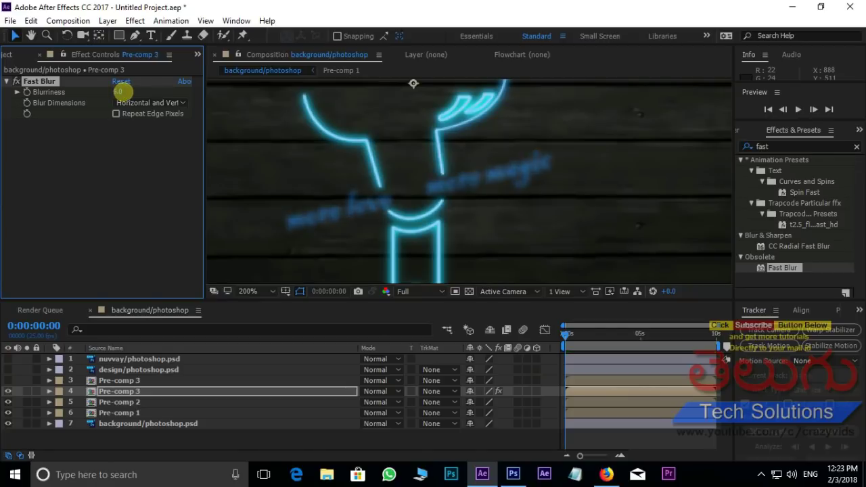
click(122, 92)
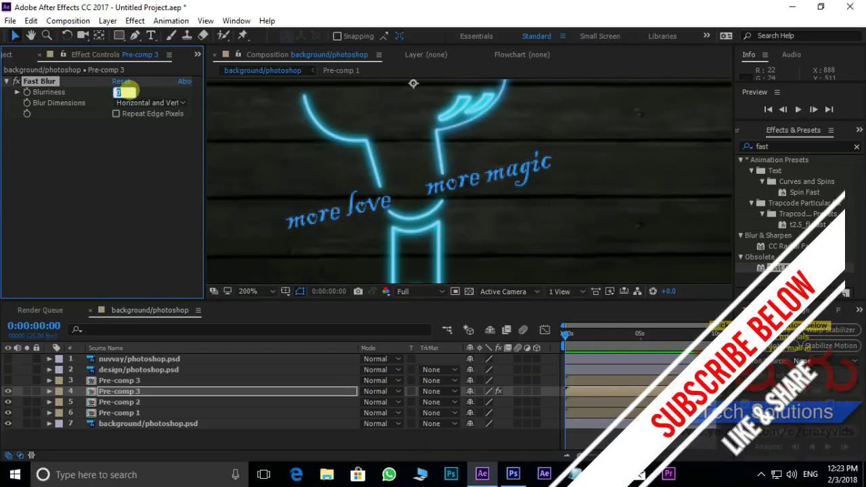
text(2)
key(Return)
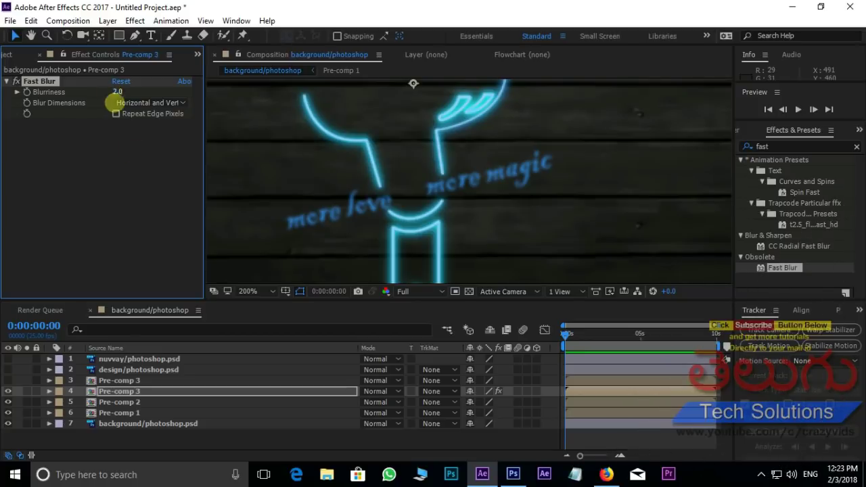
Add a Glow effect to the lower Pre-comp 3 copy.
click(785, 146)
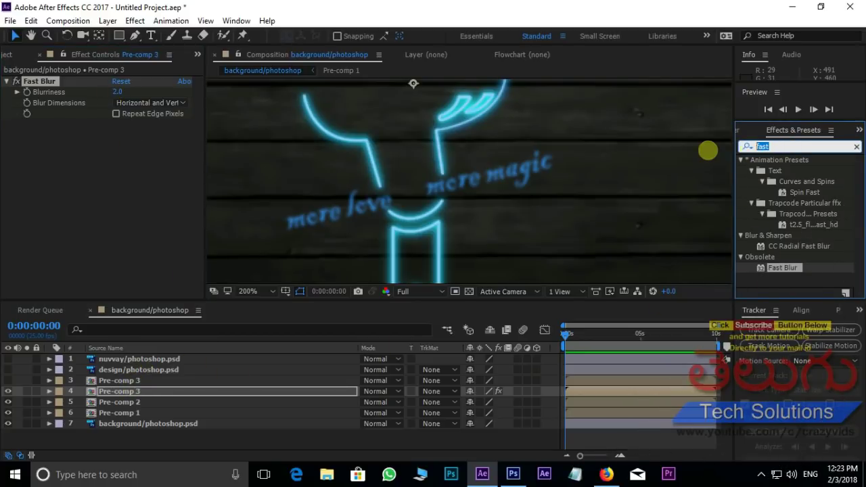
text(glow)
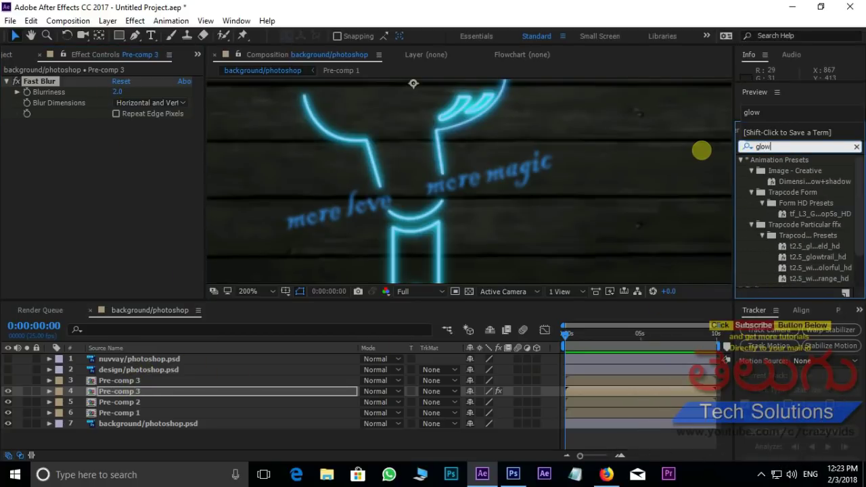
scroll(793, 223, down, 2)
drag(784, 260, 161, 391)
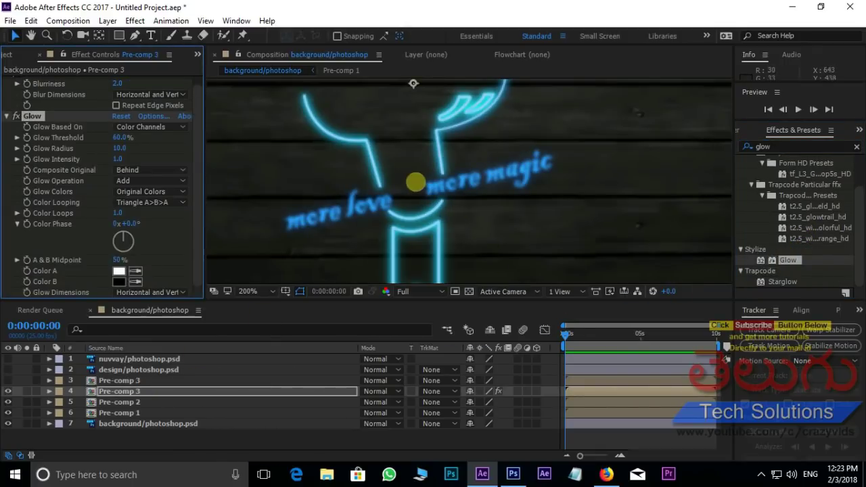
click(110, 380)
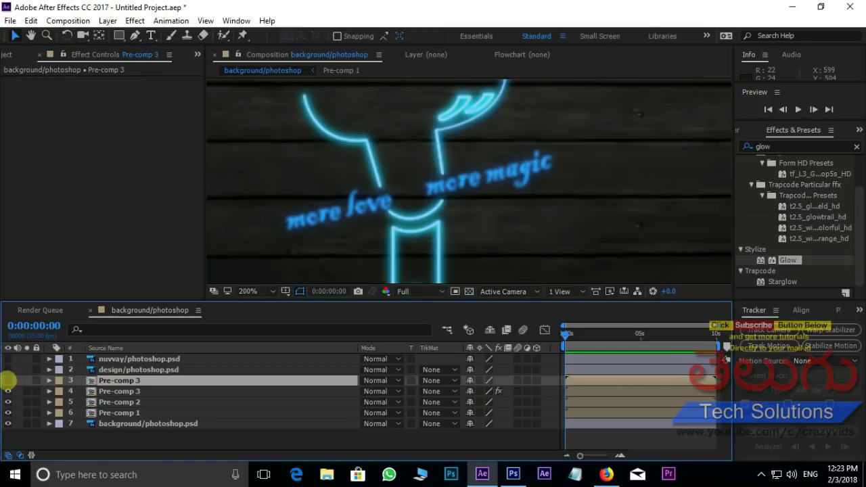
Show the upper Pre-comp 3 layer again and add an Inner Glow layer style to it.
click(9, 380)
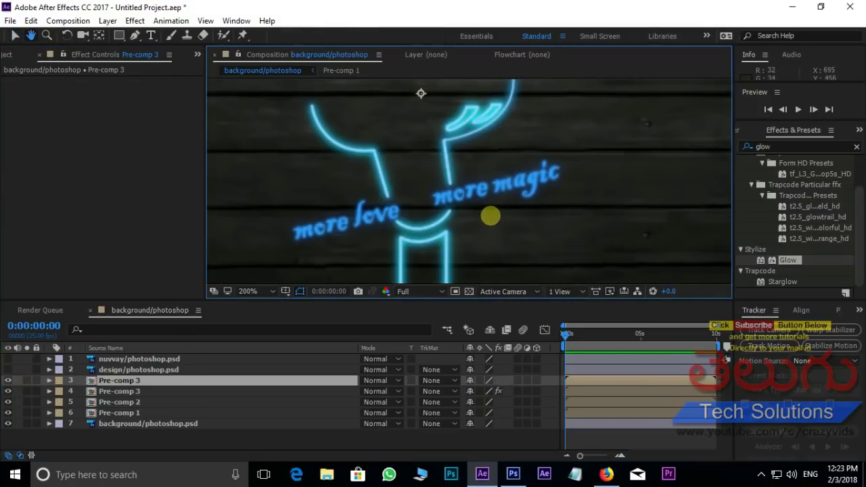
right_click(131, 380)
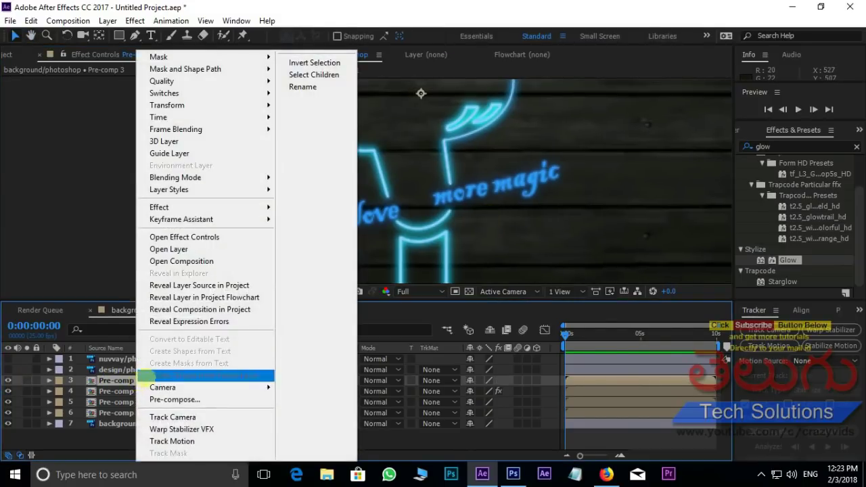
mouse_move(193, 189)
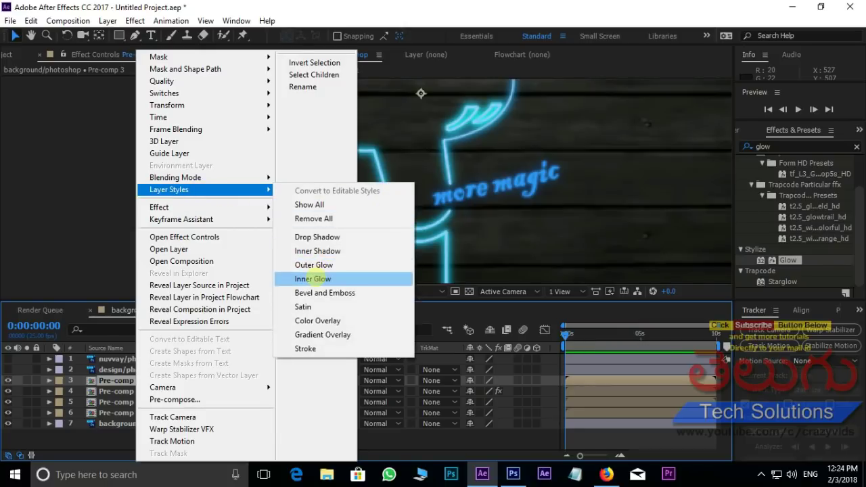
click(349, 278)
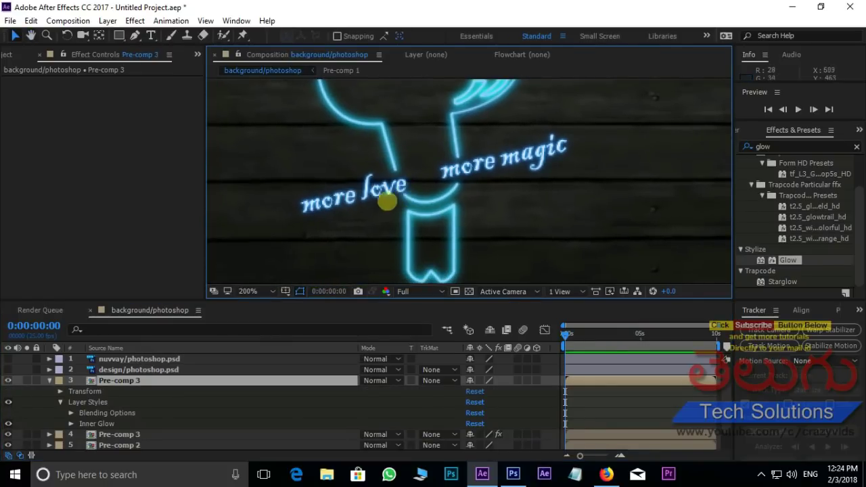
drag(383, 207, 367, 221)
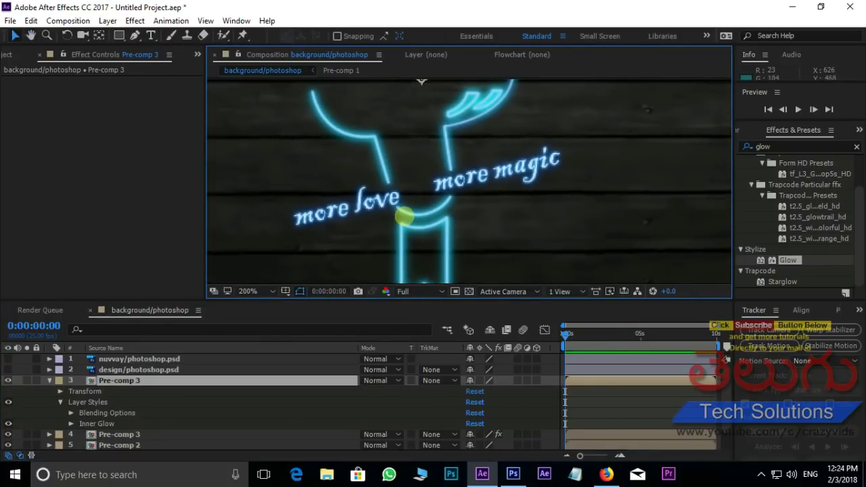
Pre-compose both Pre-comp 3 layers into Pre-comp 4 and make the design/photoshop.psd ribbon visible.
click(48, 380)
click(49, 381)
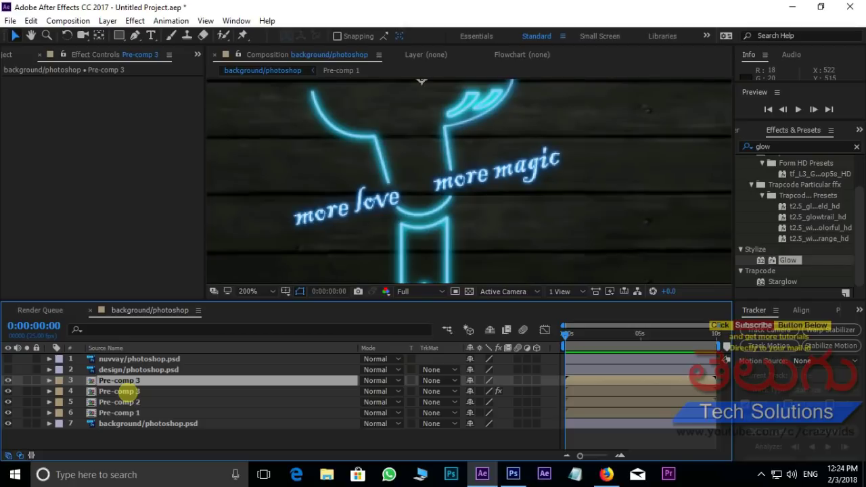
shift+click(126, 391)
right_click(127, 393)
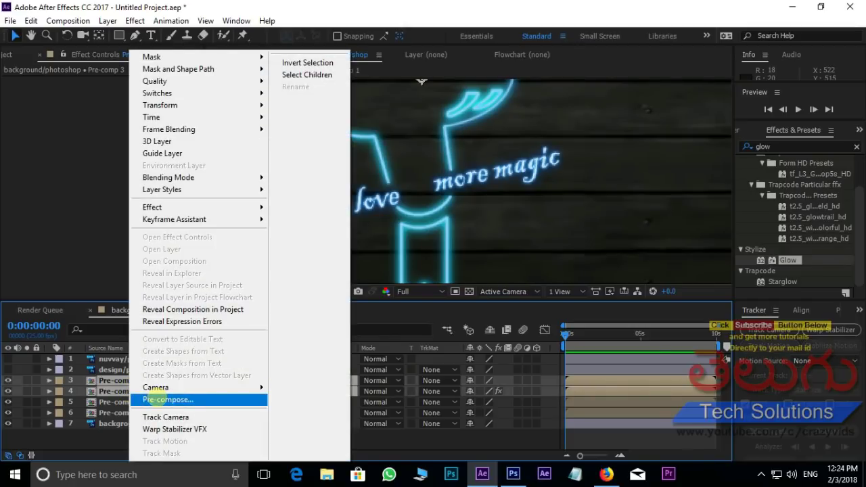
click(157, 399)
click(471, 314)
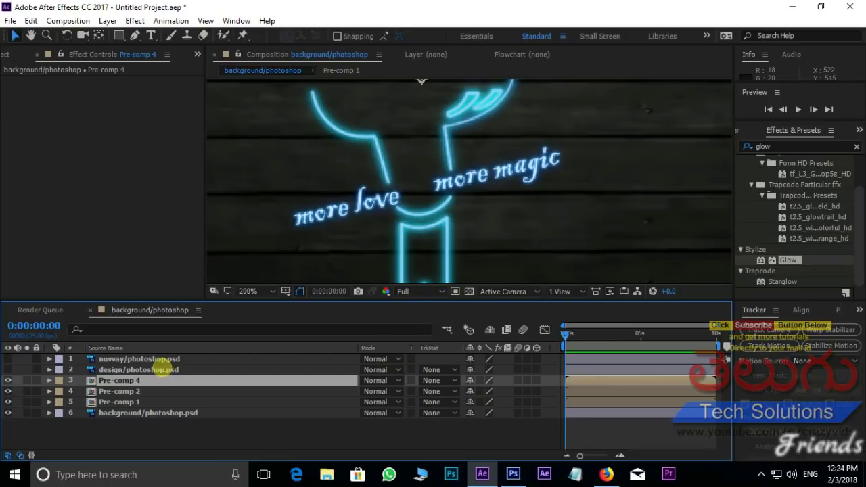
click(165, 368)
click(7, 369)
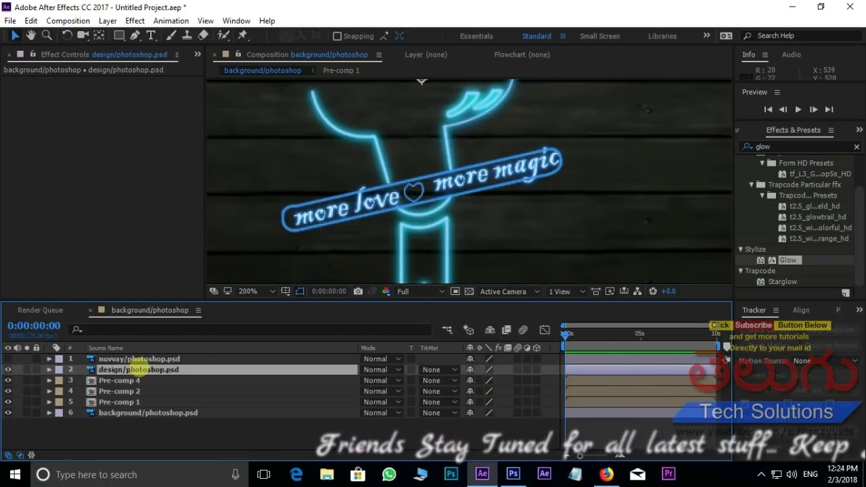
Duplicate the ribbon banner layer, hide the top copy, and give the lower copy Fast Blur 3.0.
key(ctrl+d)
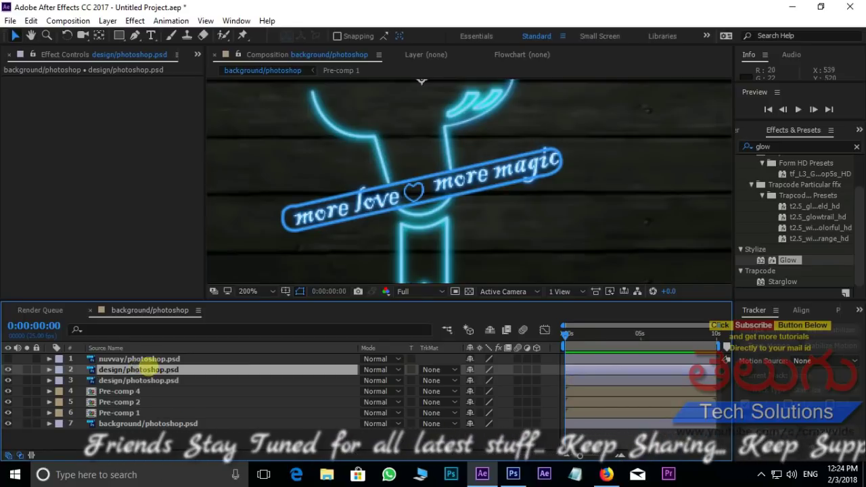
click(8, 369)
click(134, 380)
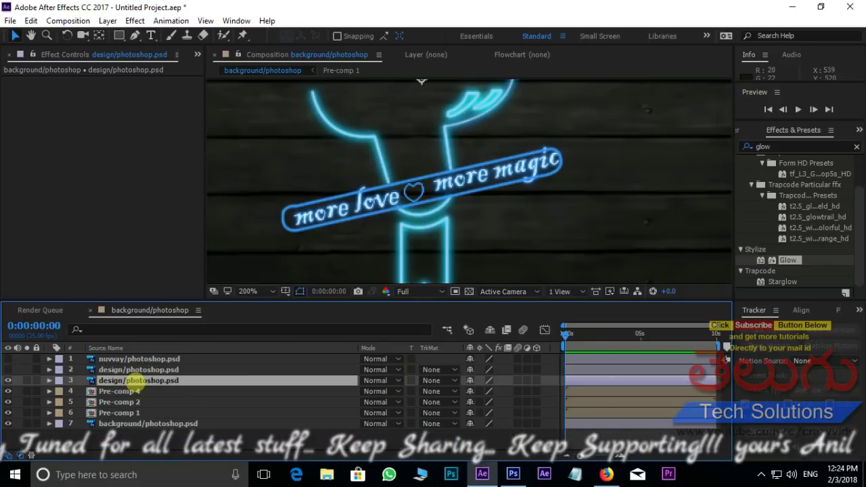
click(785, 146)
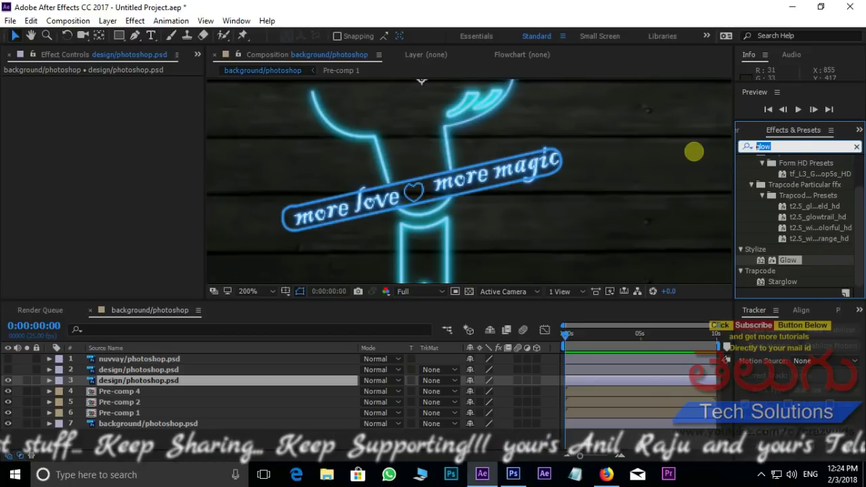
text(fast)
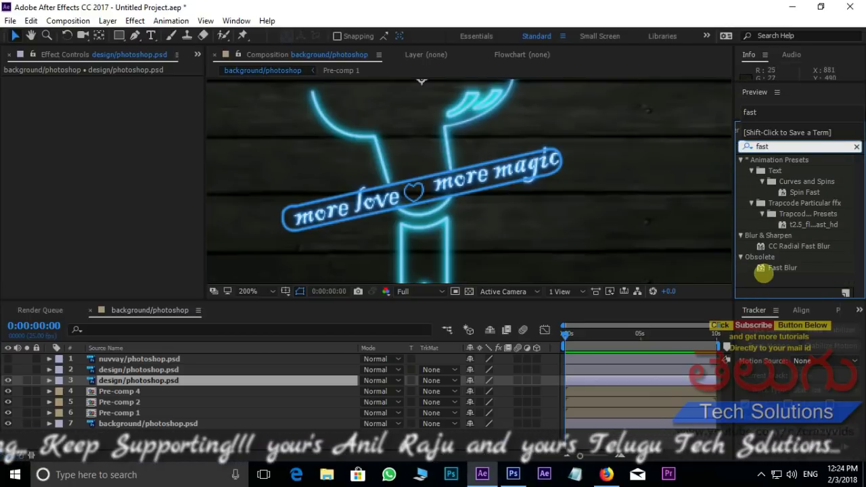
drag(754, 267, 164, 380)
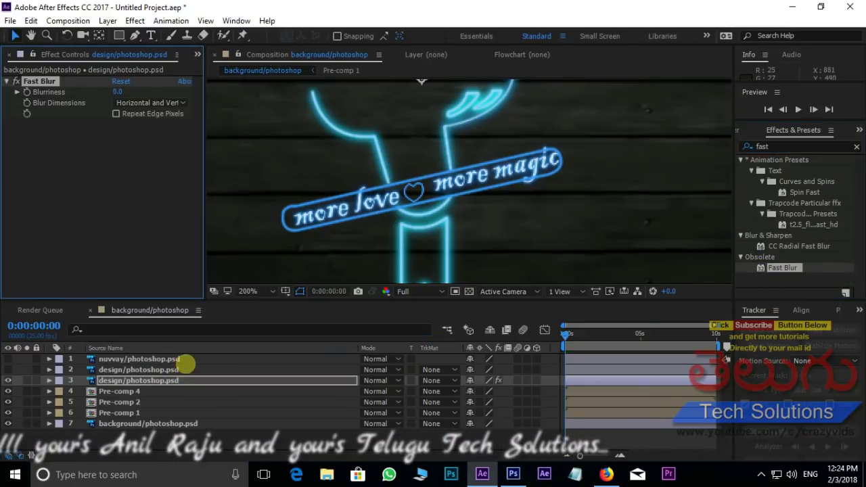
click(118, 92)
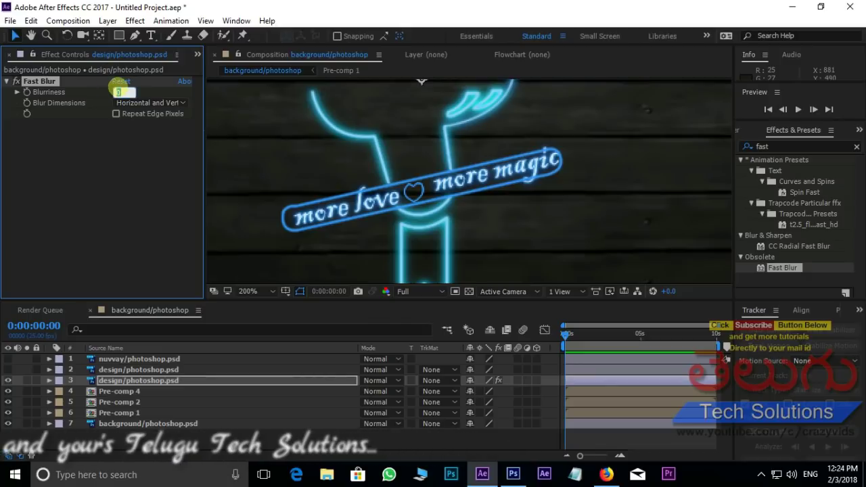
key(Return)
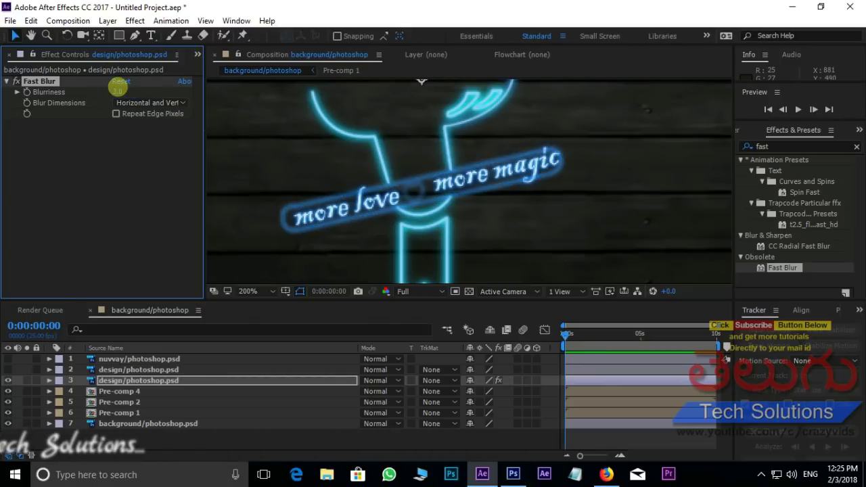
Apply Glow to the lower ribbon copy and make the upper copy visible again.
click(784, 144)
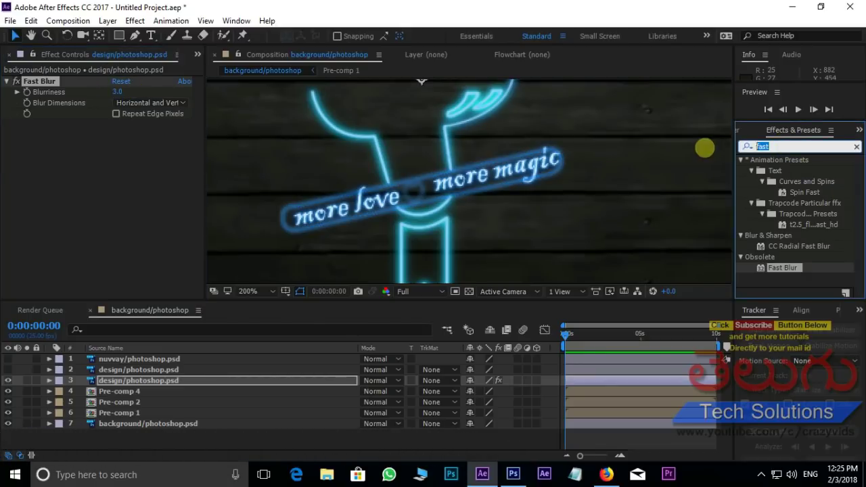
text(glow)
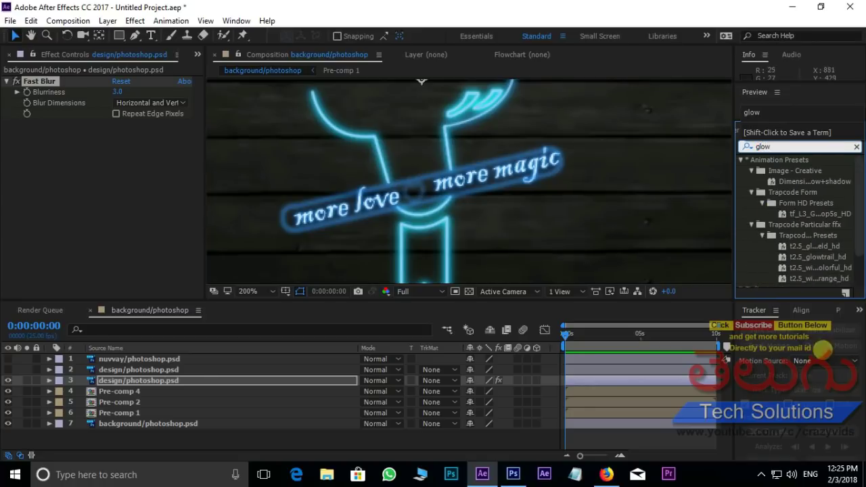
scroll(829, 244, down, 3)
drag(771, 259, 184, 380)
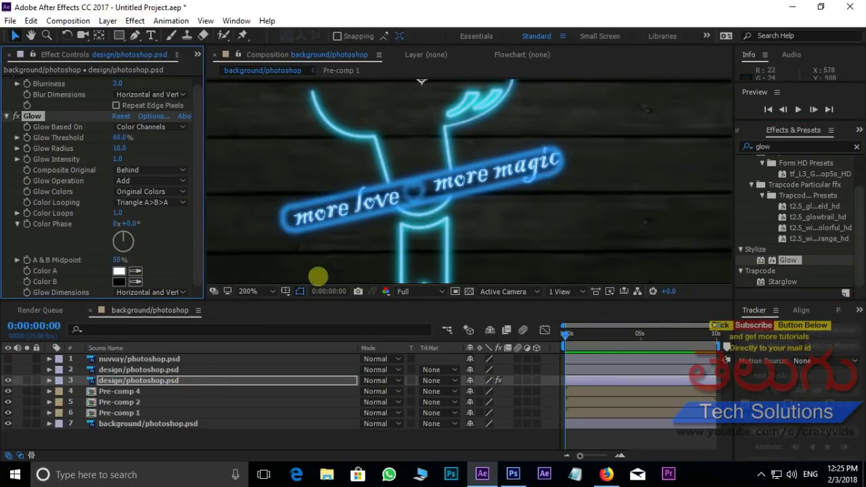
click(94, 369)
click(7, 370)
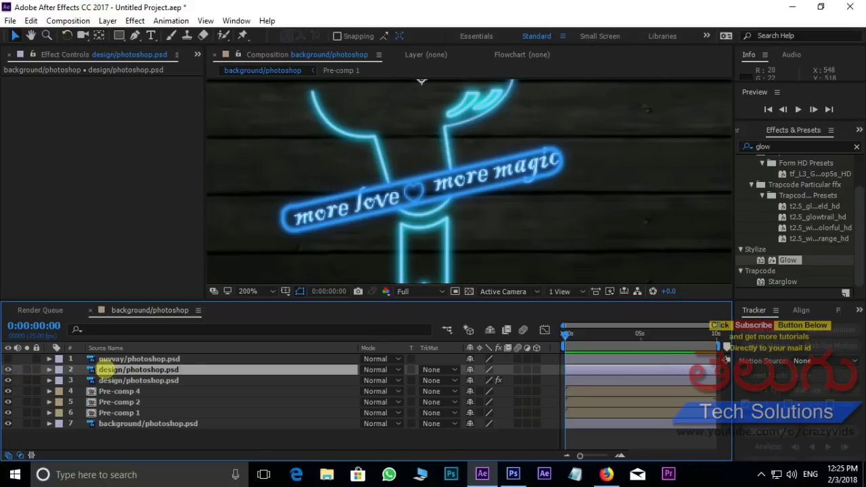
Add an Inner Glow layer style at 34% opacity to the upper ribbon copy.
right_click(110, 369)
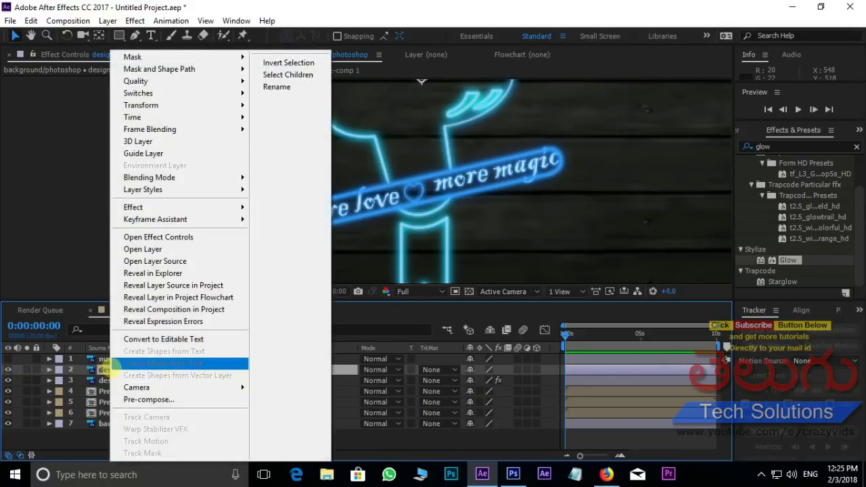
mouse_move(187, 189)
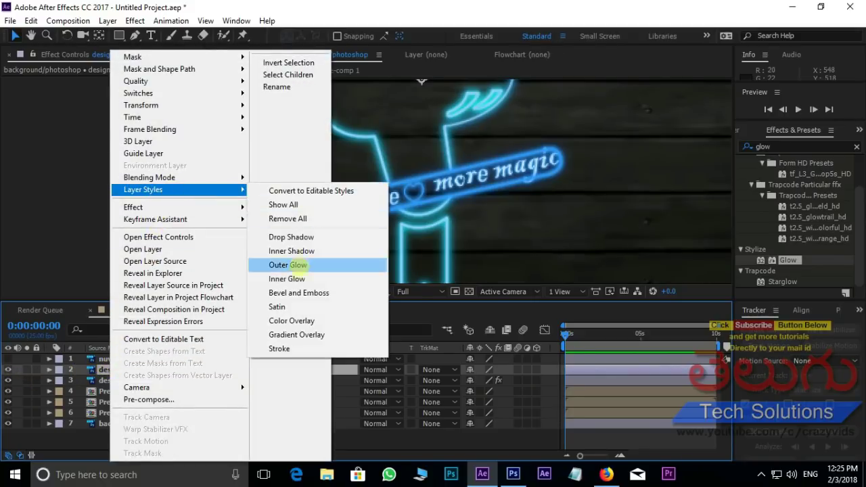
click(287, 279)
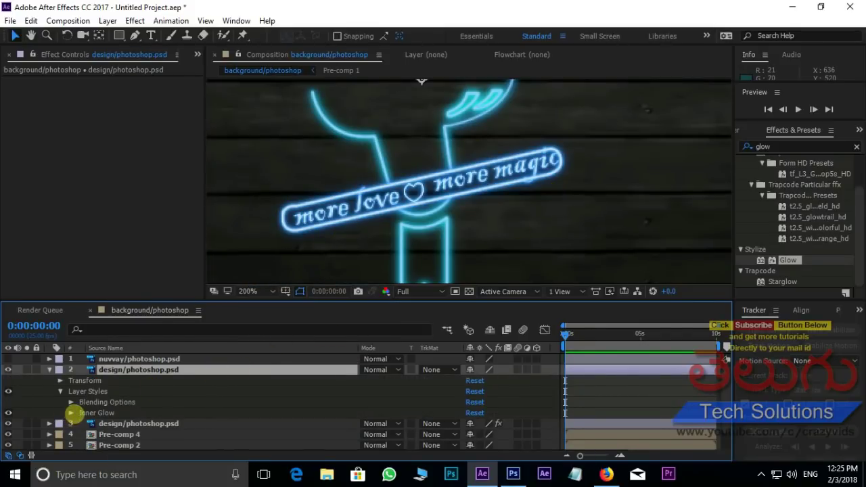
click(70, 412)
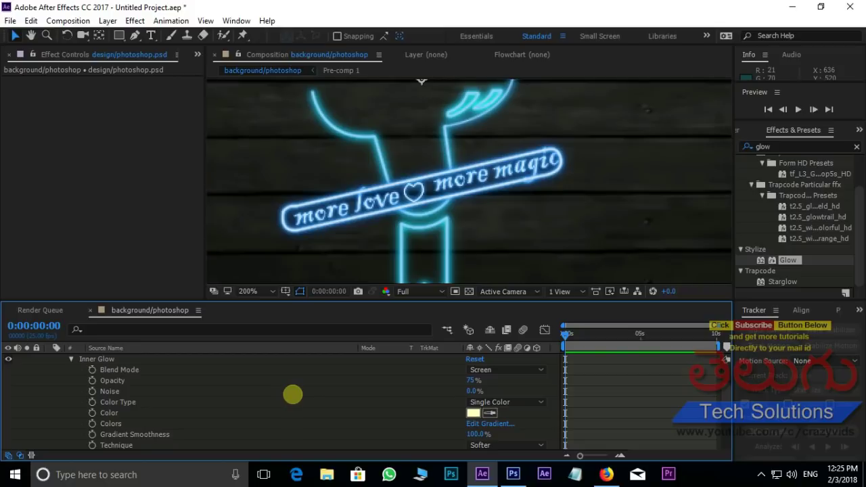
drag(471, 380, 456, 380)
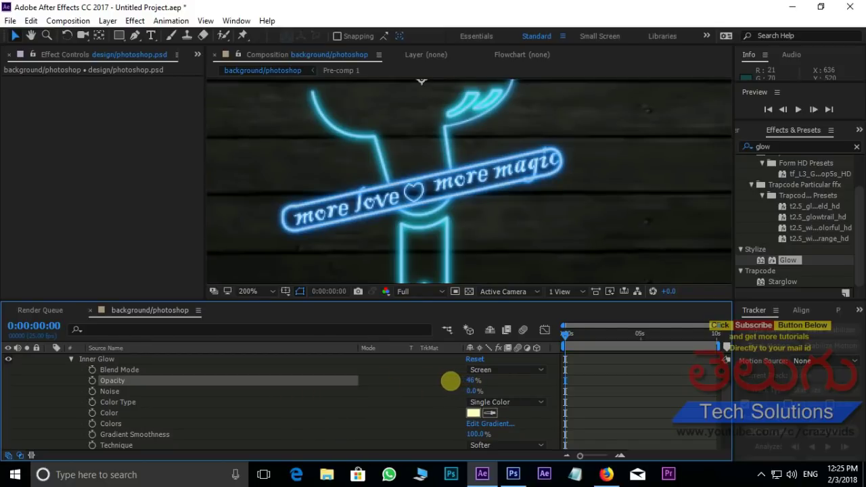
drag(448, 380, 290, 381)
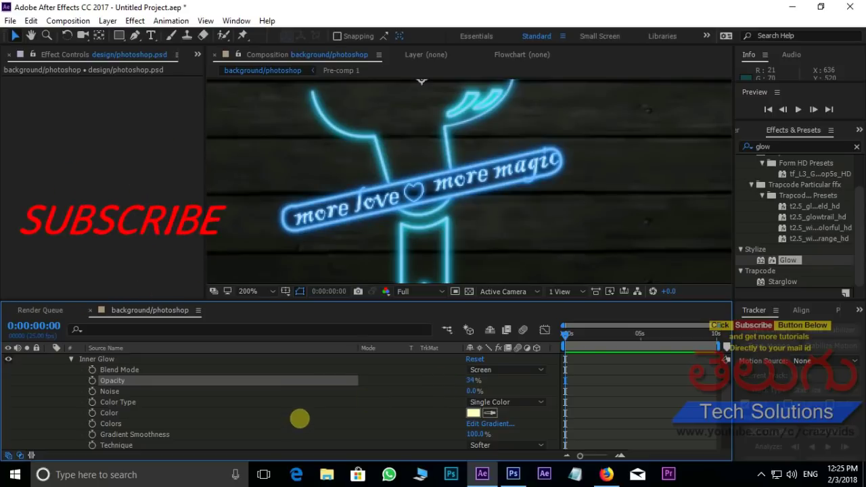
scroll(45, 385, up, 3)
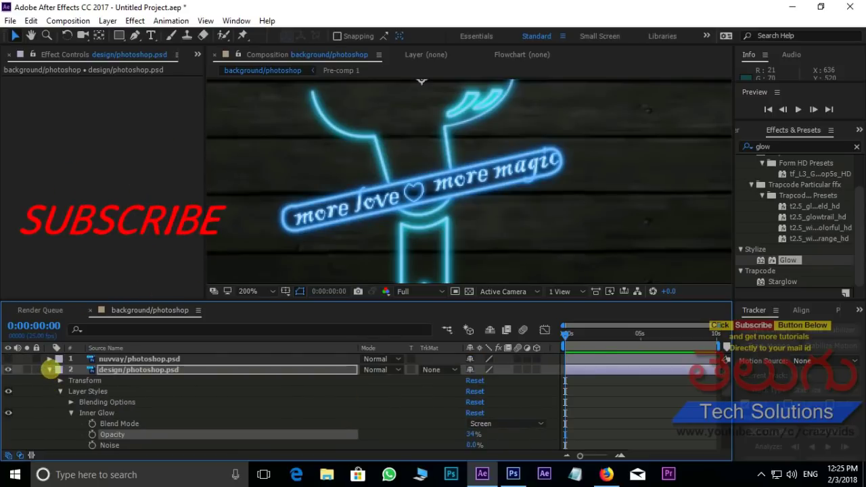
click(49, 369)
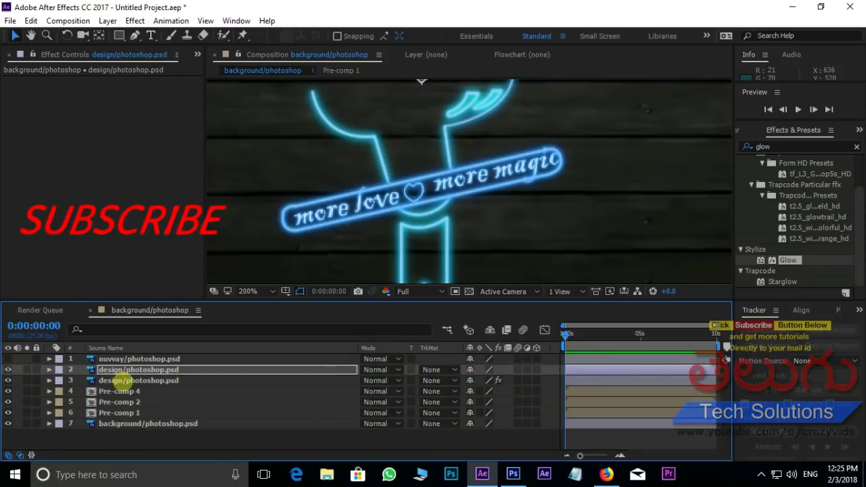
Pre-compose both ribbon layers into Pre-comp 5, then select the nuvvay/photoshop.psd layer.
click(122, 380)
right_click(129, 370)
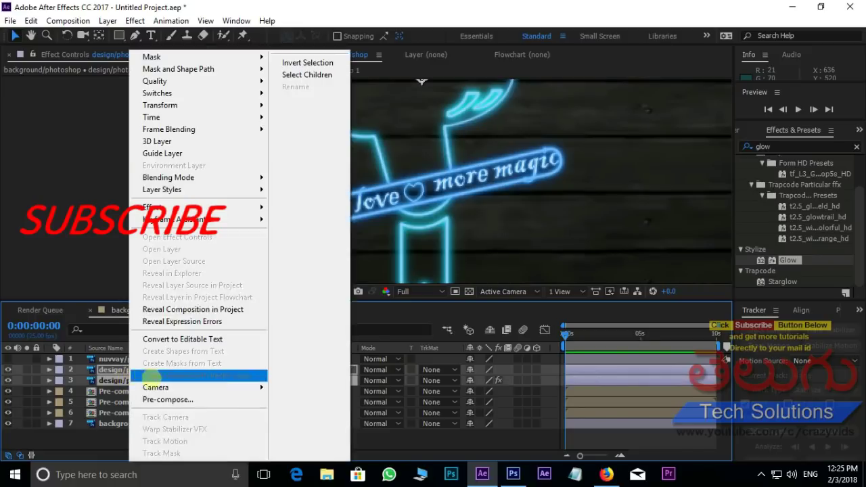
click(163, 399)
click(474, 315)
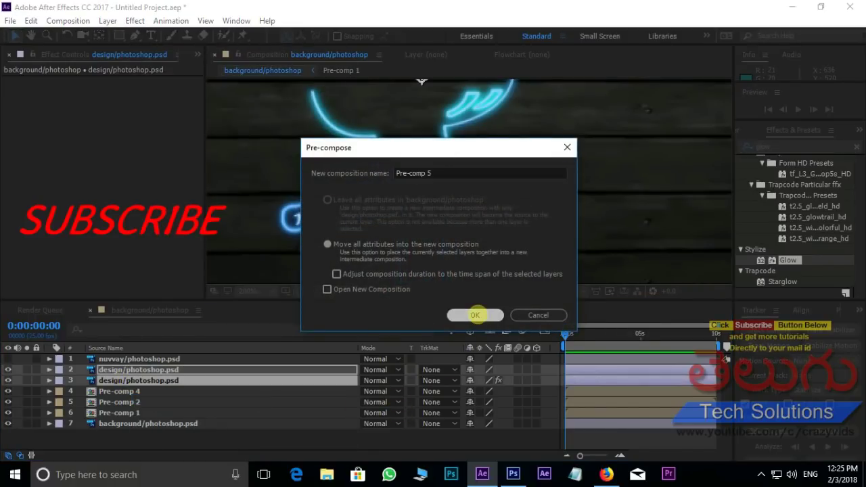
click(124, 358)
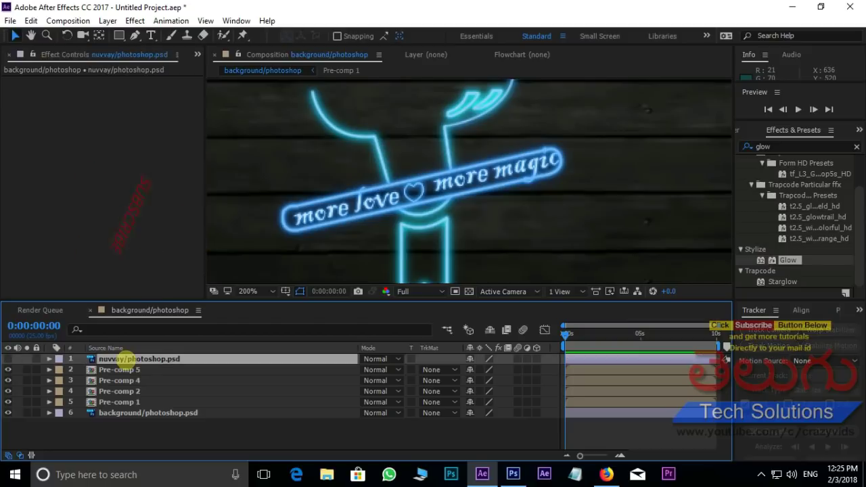
mouse_move(497, 132)
mouse_down()
mouse_move(433, 210)
mouse_move(430, 203)
mouse_up()
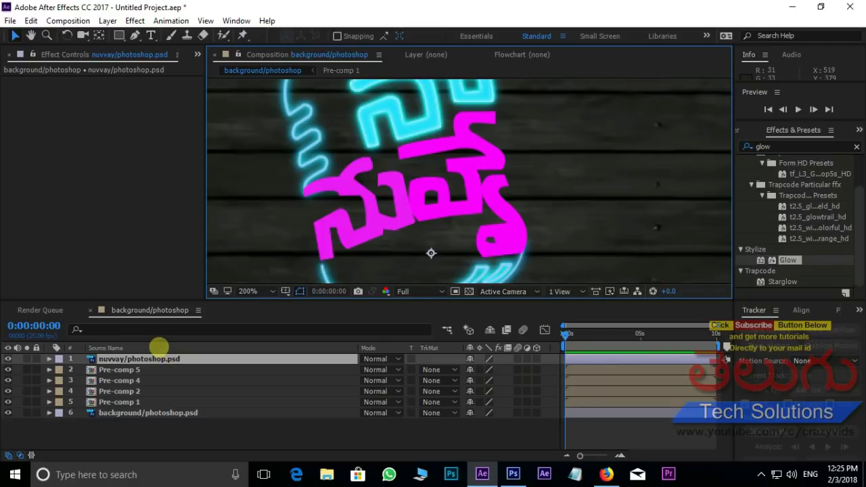
Duplicate the nuvvay layer, hide the top copy, and give the lower copy Fast Blur 3.0.
key(ctrl+d)
click(7, 358)
click(130, 369)
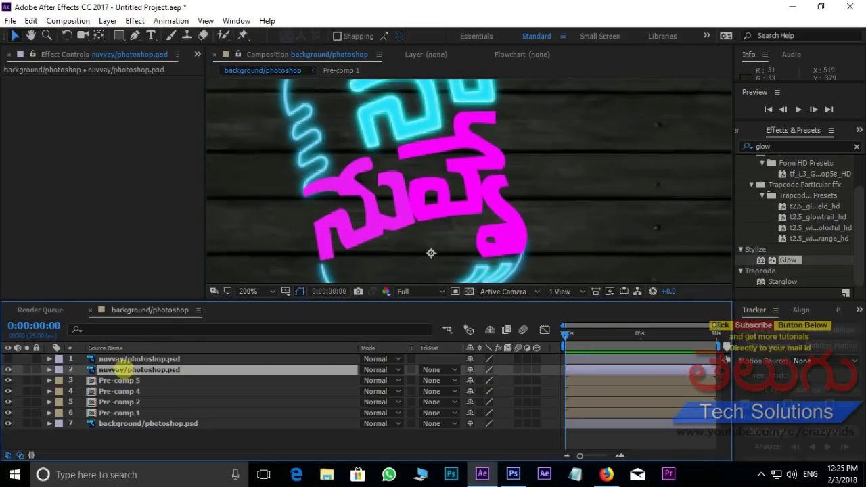
click(779, 146)
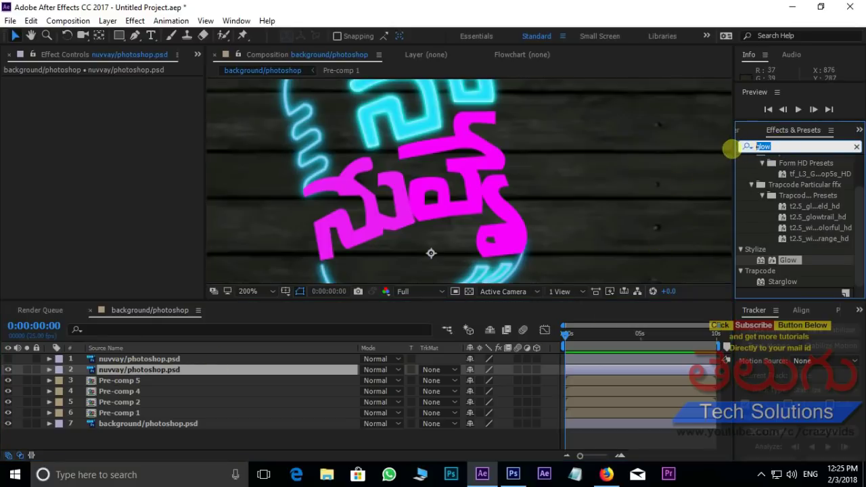
text(fast)
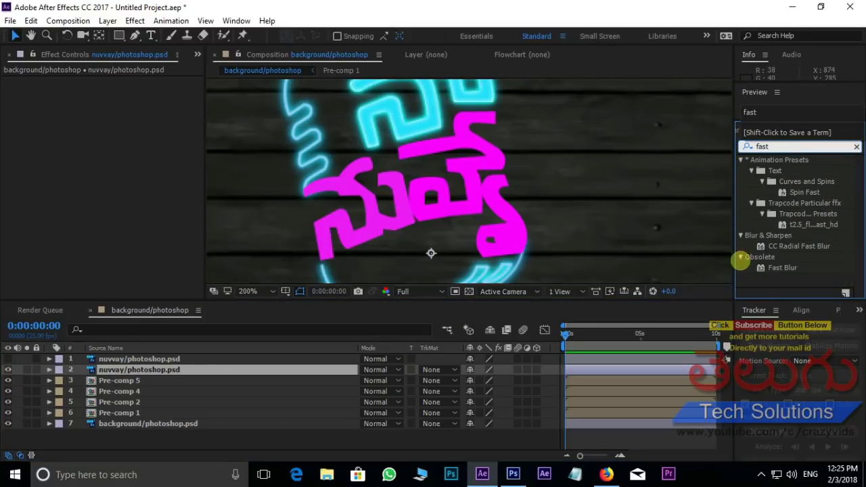
drag(766, 267, 229, 371)
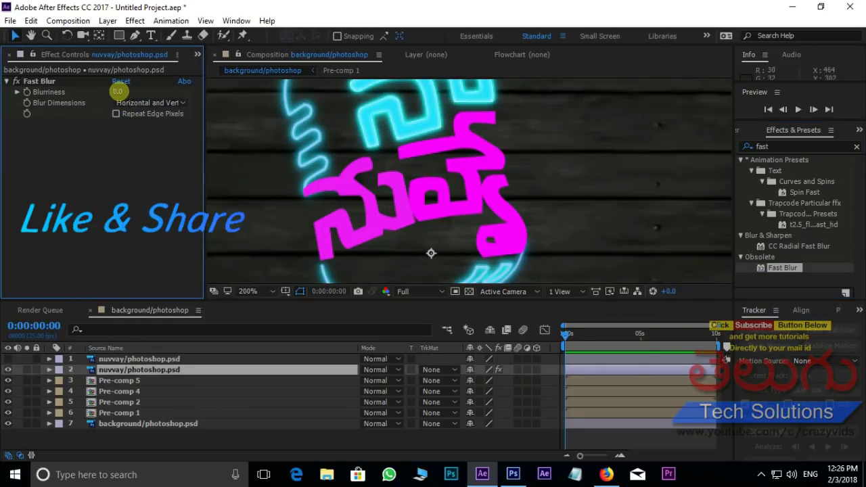
click(117, 91)
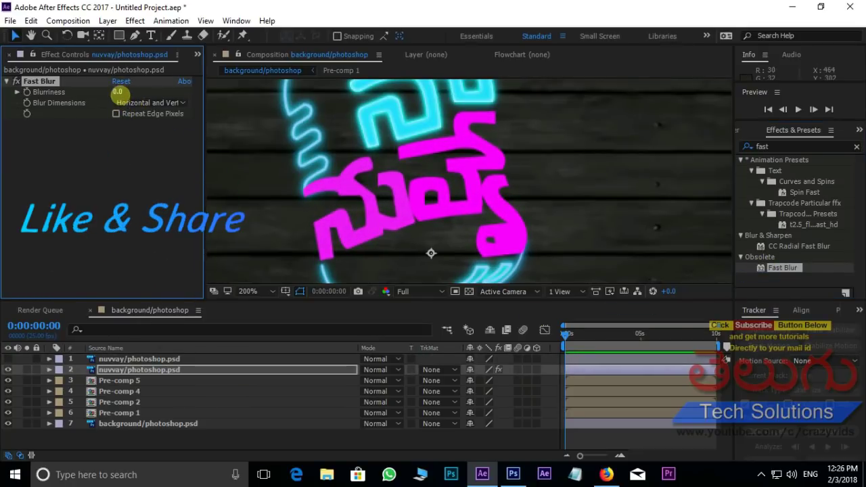
text(3)
key(Return)
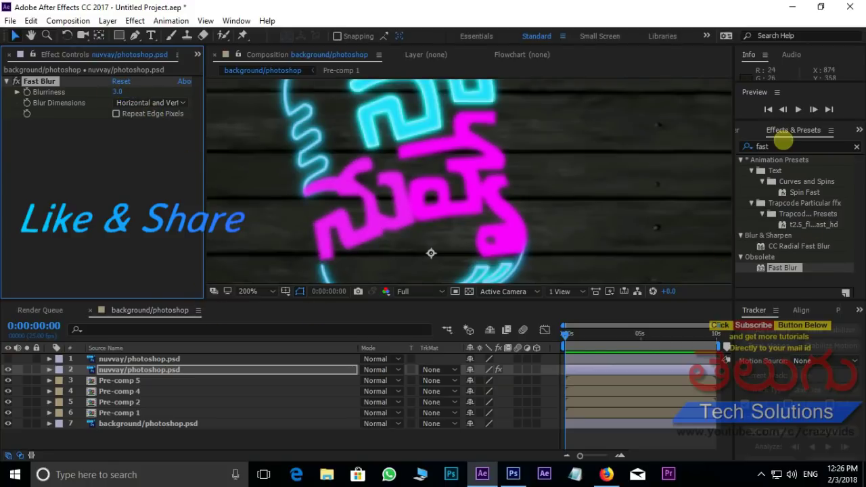
Apply Glow to the lower nuvvay copy with intensity lowered to 0.5, then select the top copy.
double_click(782, 144)
text(glow)
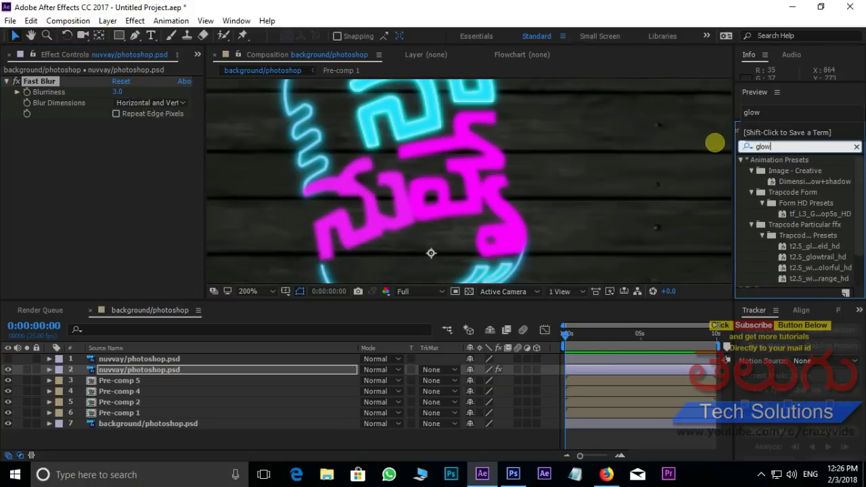
scroll(801, 170, down, 2)
click(760, 260)
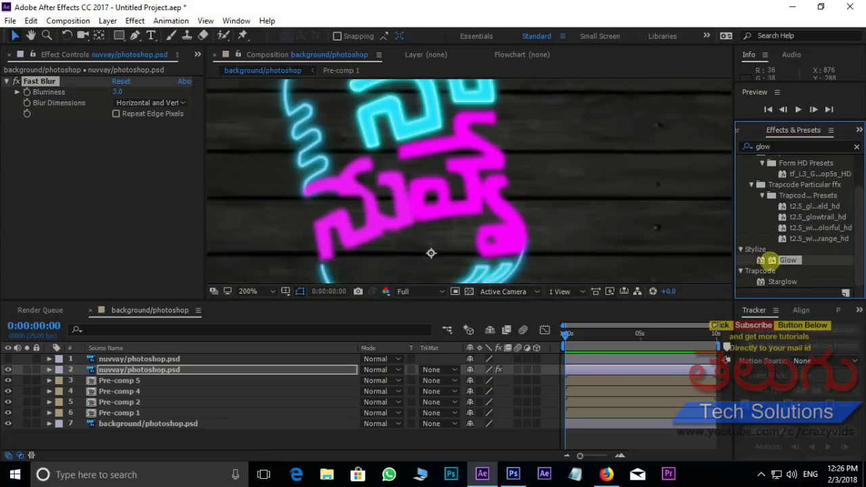
drag(761, 259, 195, 368)
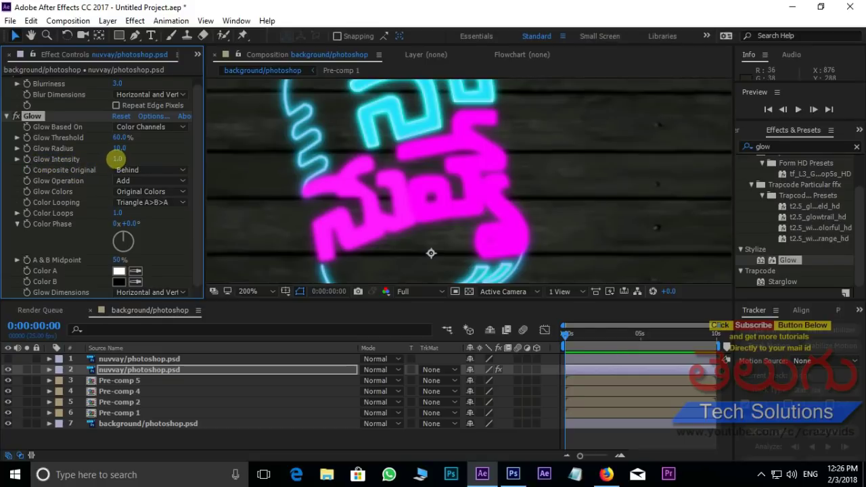
drag(117, 159, 111, 160)
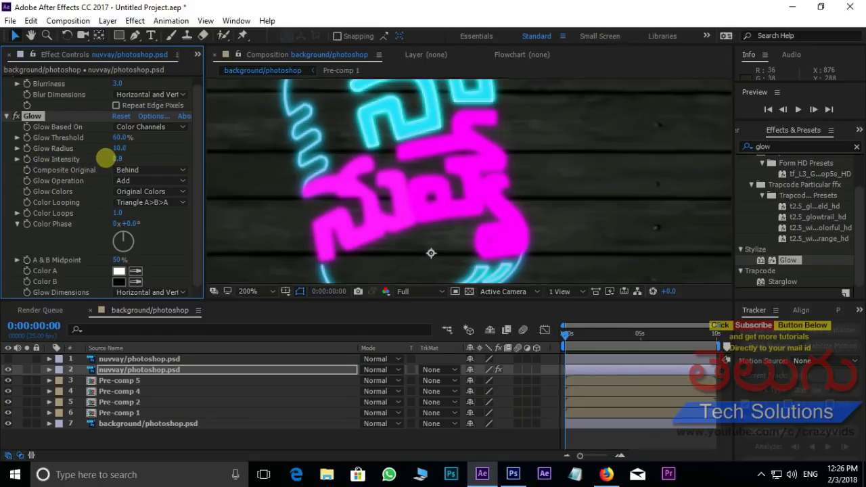
drag(109, 158, 105, 160)
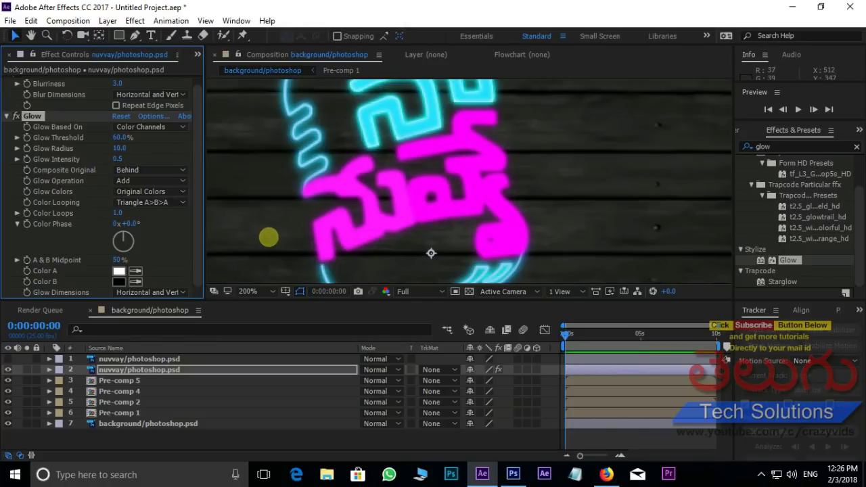
click(140, 365)
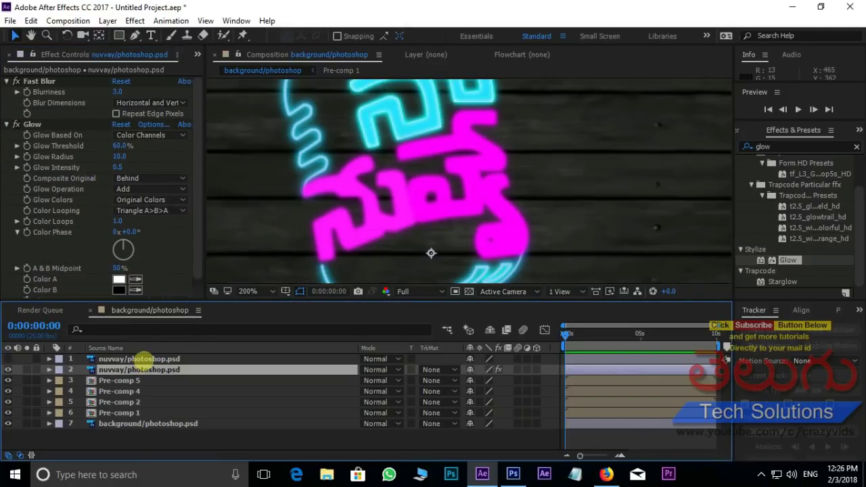
click(141, 358)
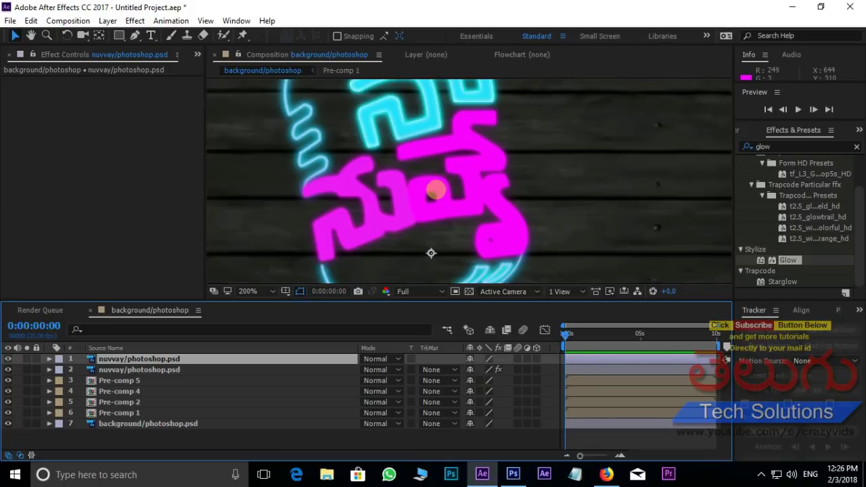
Select nuvvay layers 1 and 2 and pre-compose them into Pre-comp 6.
ctrl+click(161, 372)
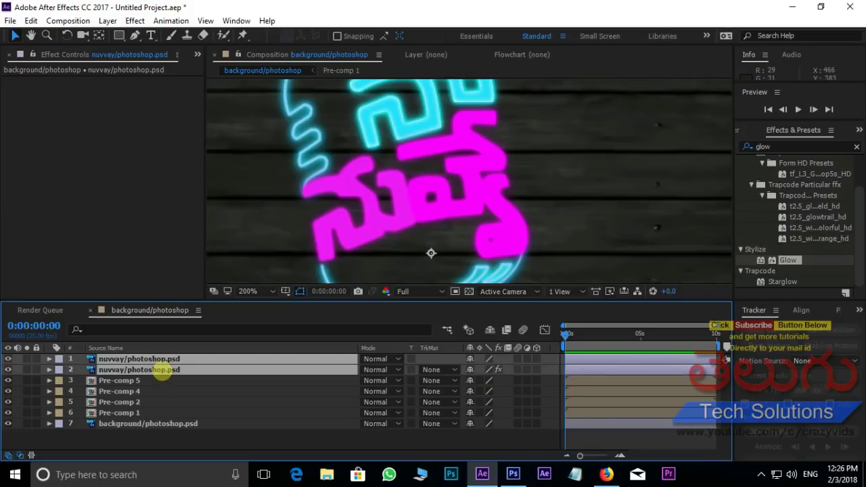
right_click(161, 372)
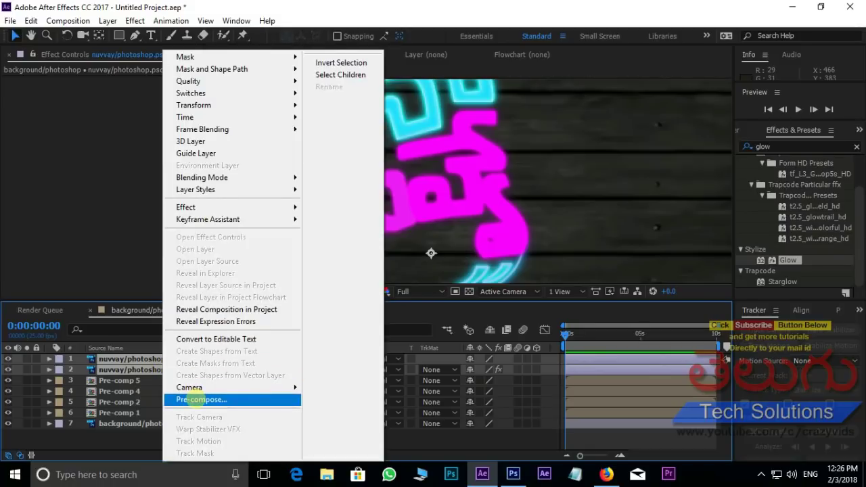
click(188, 399)
click(464, 312)
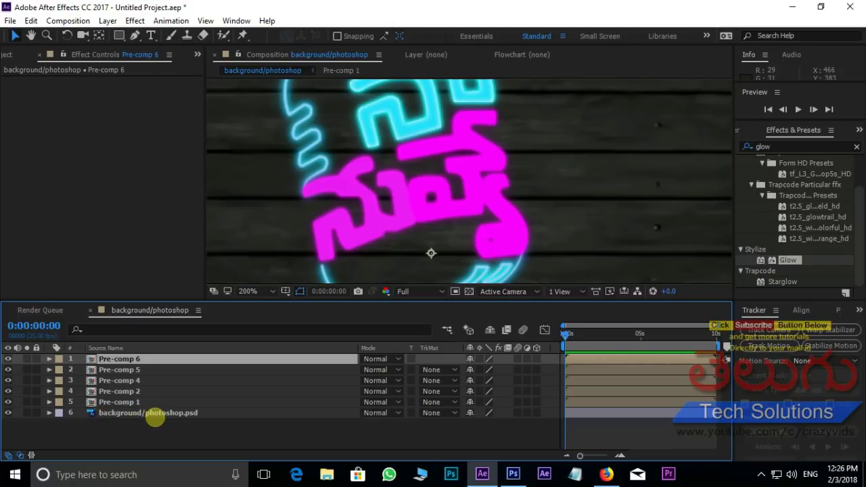
scroll(479, 174, down, 2)
mouse_move(492, 155)
mouse_down()
mouse_move(493, 182)
mouse_move(497, 158)
mouse_up()
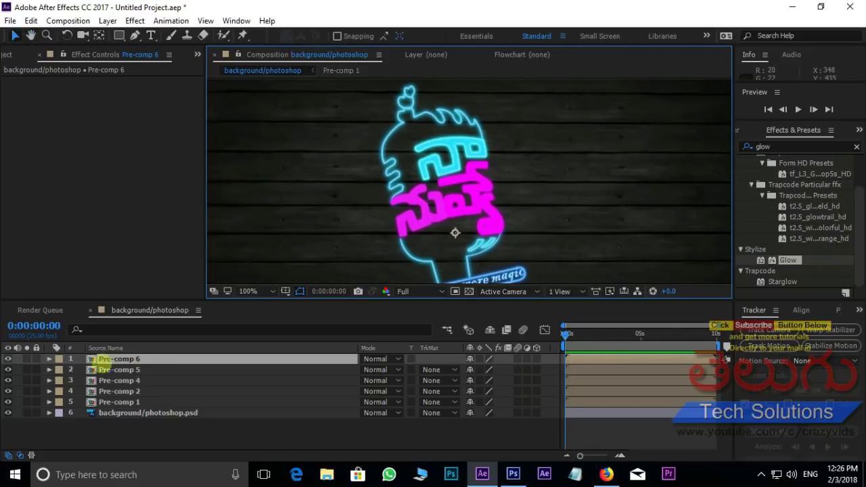
Hide layers 1–4, select Pre-comp 1, and centre the mic outline in the viewer.
drag(8, 358, 9, 391)
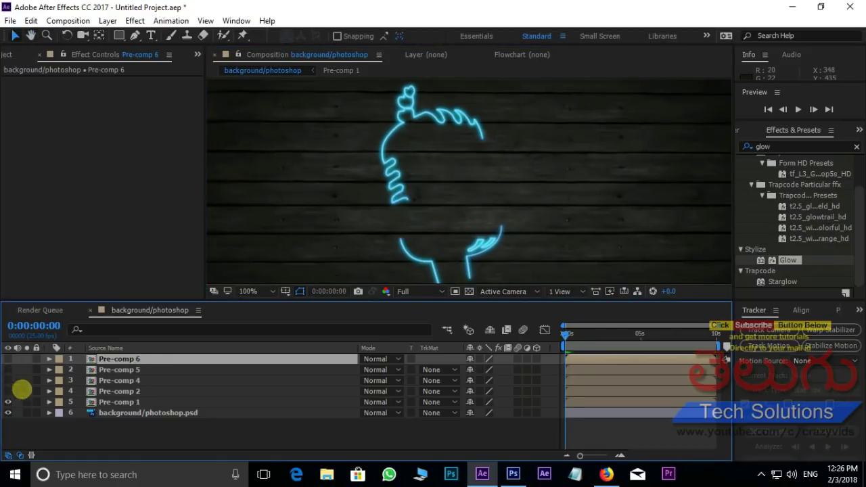
click(119, 401)
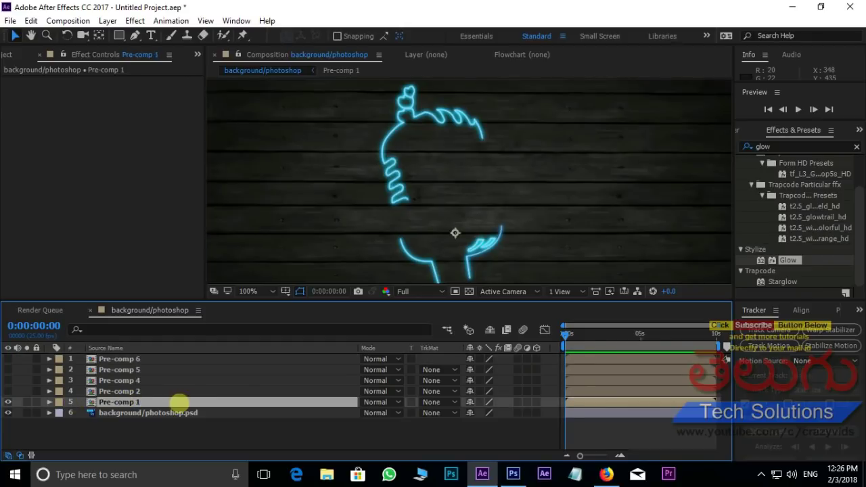
key(h)
mouse_move(555, 179)
mouse_down()
mouse_move(530, 199)
mouse_move(480, 155)
mouse_move(463, 178)
mouse_up()
scroll(480, 155, up, 2)
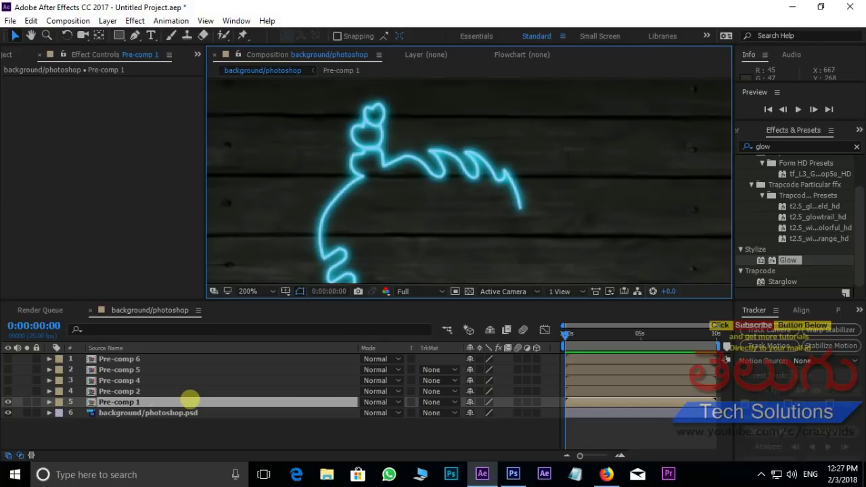
Keyframe Pre-comp 1's Opacity: 0% at start, 100% at frame 8, 0% at 11, 100% at 13.
click(190, 402)
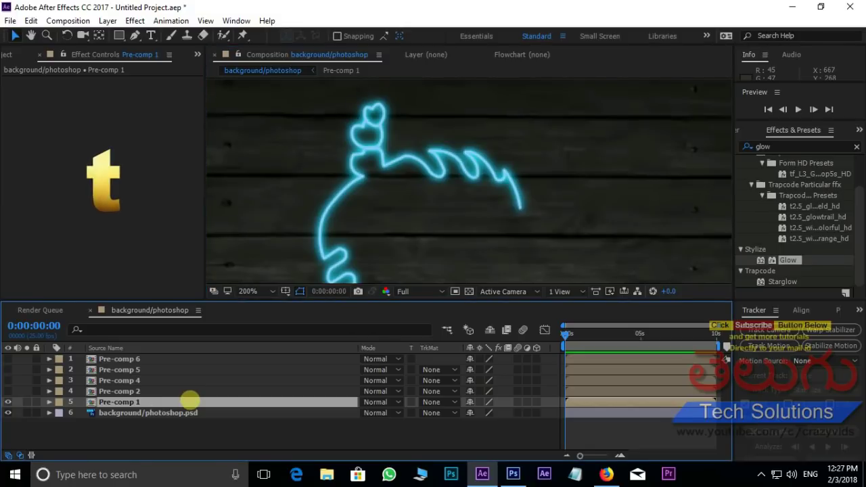
key(t)
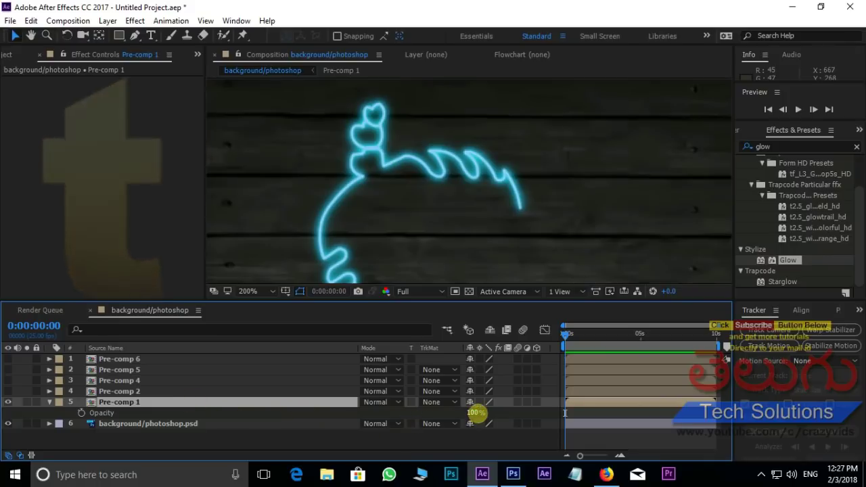
drag(474, 412, 368, 412)
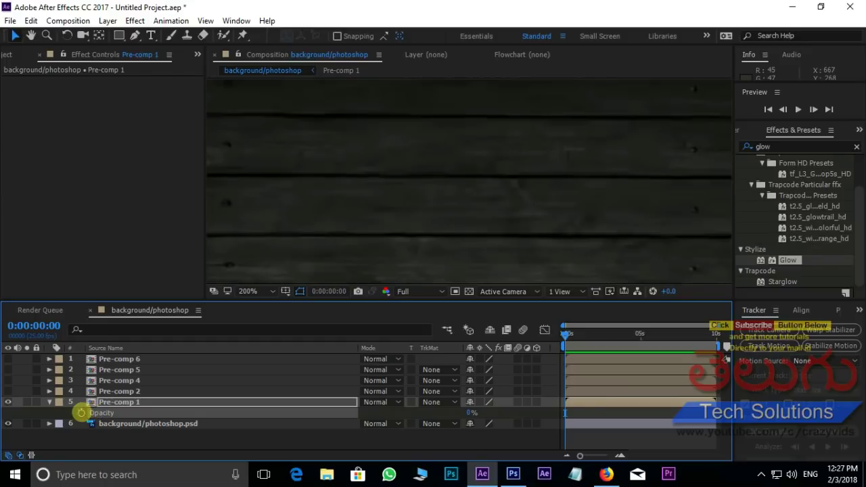
click(80, 412)
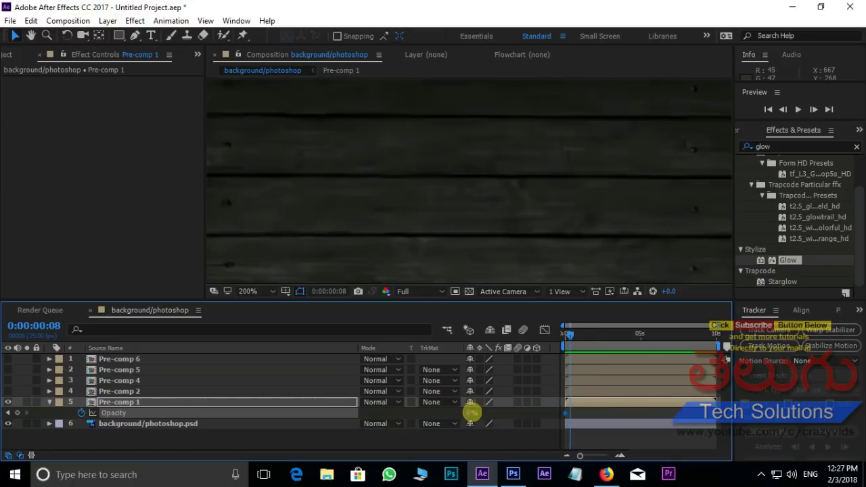
drag(470, 411, 550, 404)
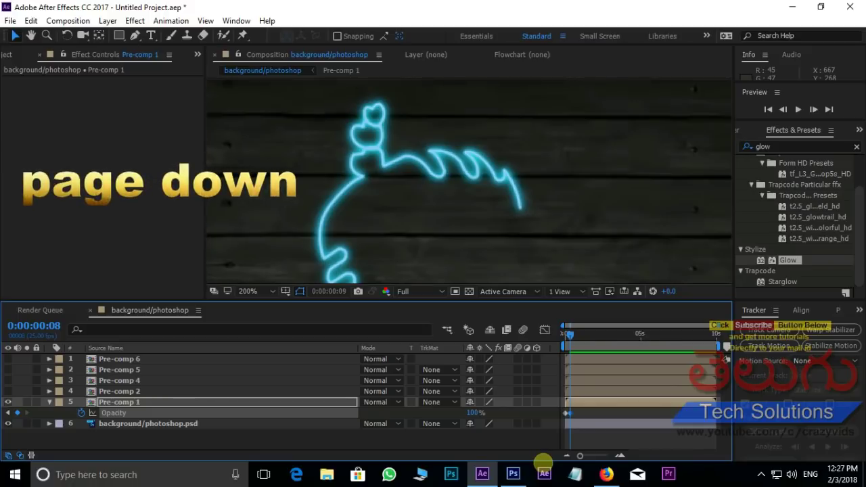
key(Page_Down)
key(Page_Down)
key(Page_Down)
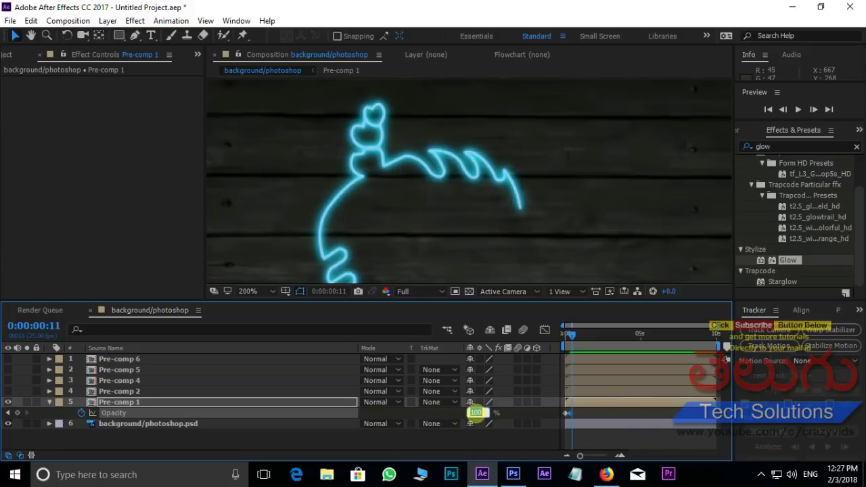
text(0)
key(Return)
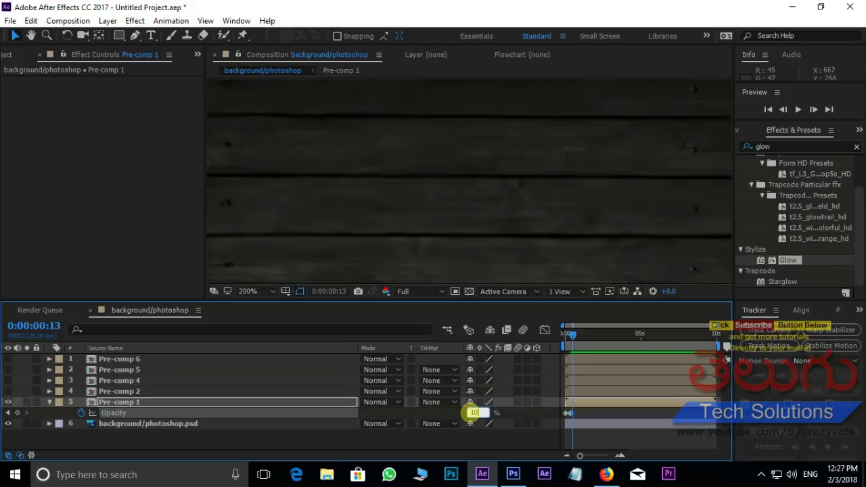
key(Return)
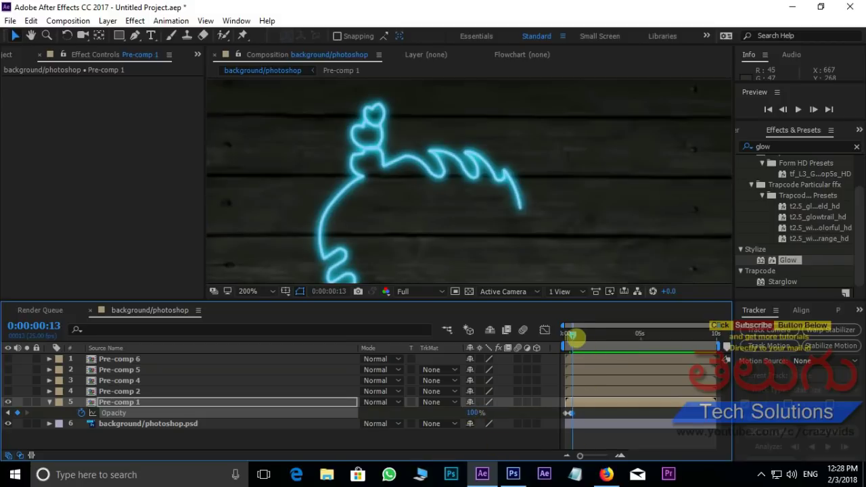
Preview the mic outline flicker from the start, stopping at frame 12.
drag(572, 334, 521, 338)
key(space)
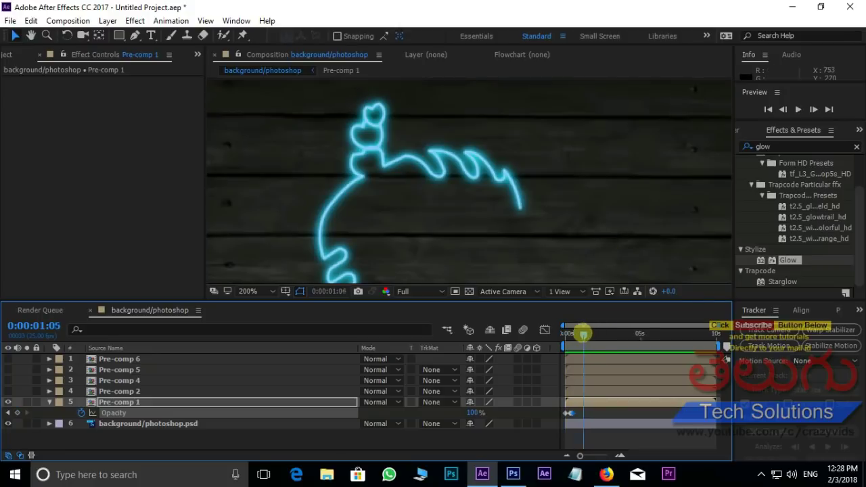
click(572, 334)
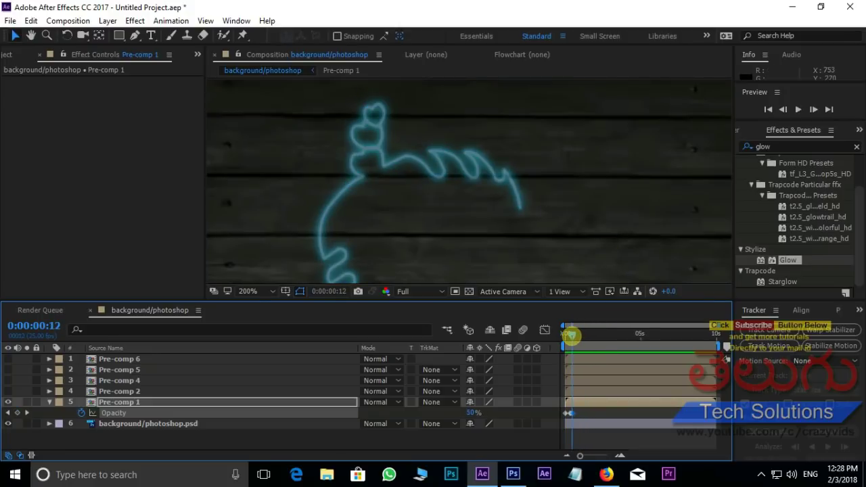
Shift Pre-comp 2 slightly later, reveal its Opacity at frame 12, and start keyframing it.
click(581, 389)
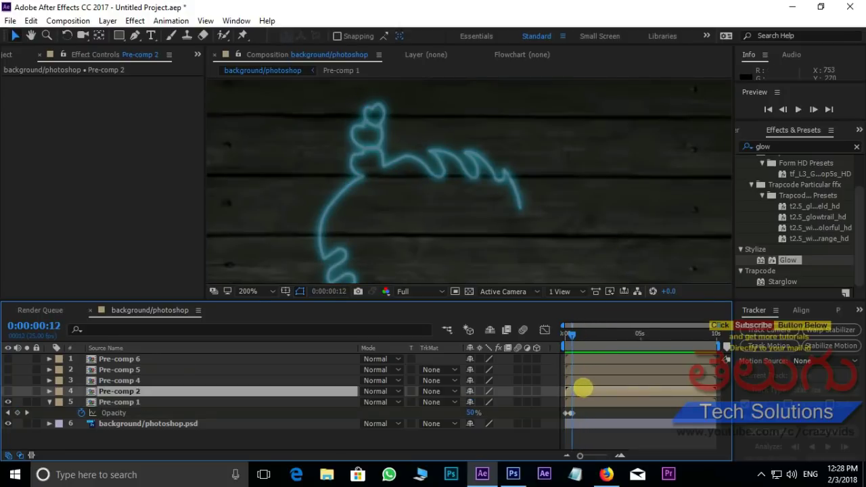
drag(582, 388, 590, 386)
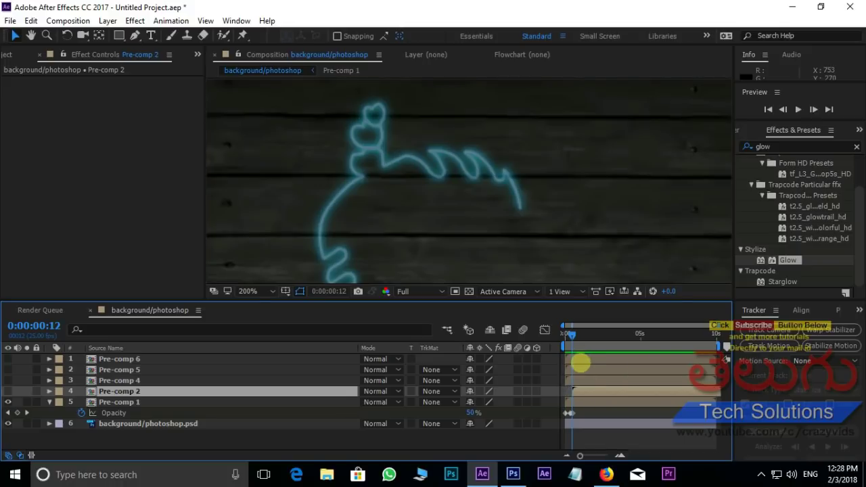
click(573, 333)
drag(570, 334, 570, 333)
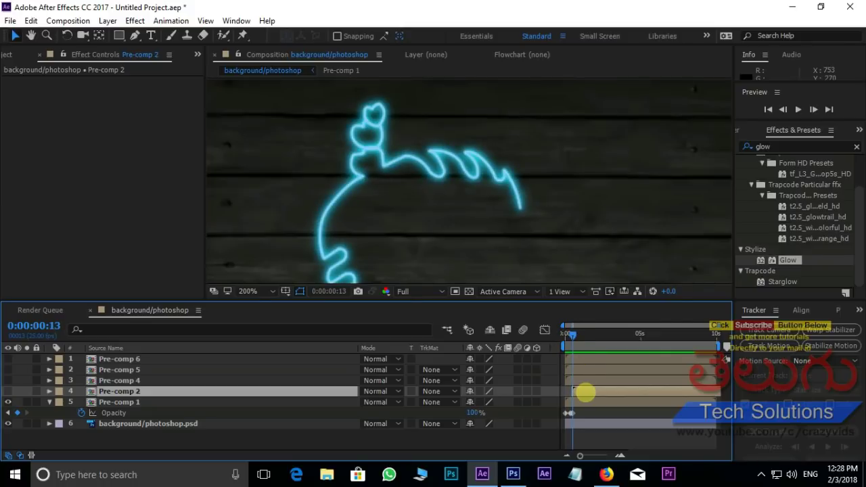
key(t)
drag(572, 333, 573, 331)
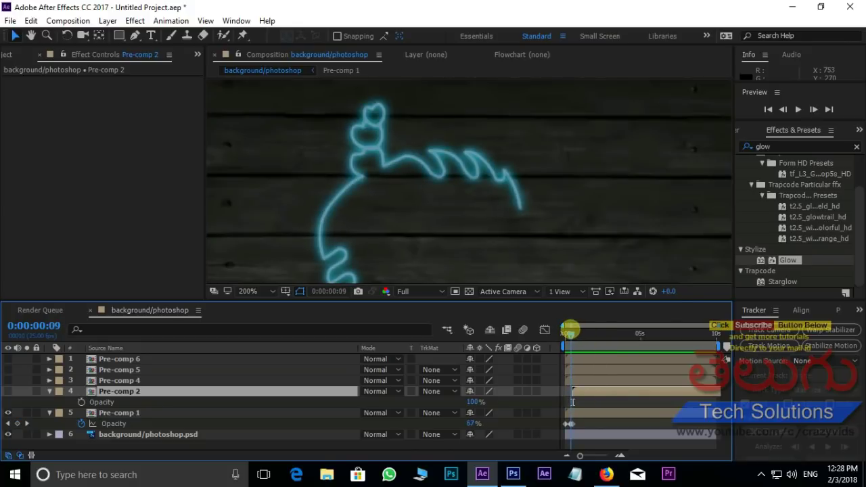
drag(572, 331, 570, 332)
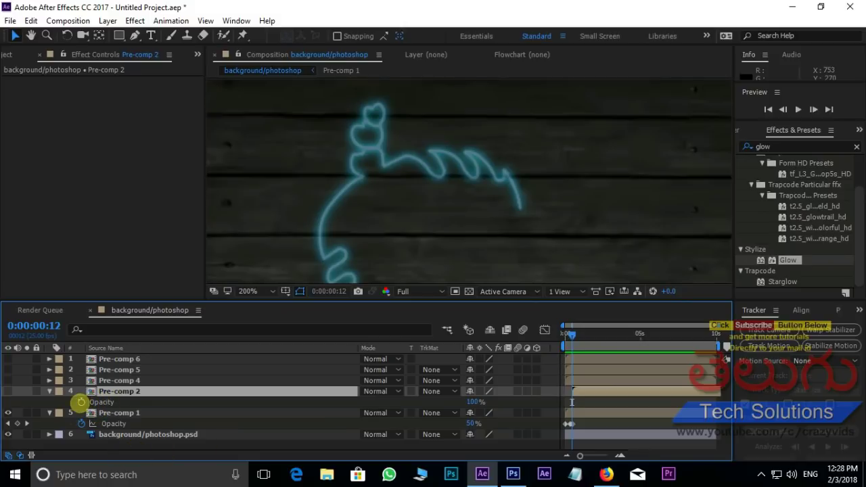
click(81, 401)
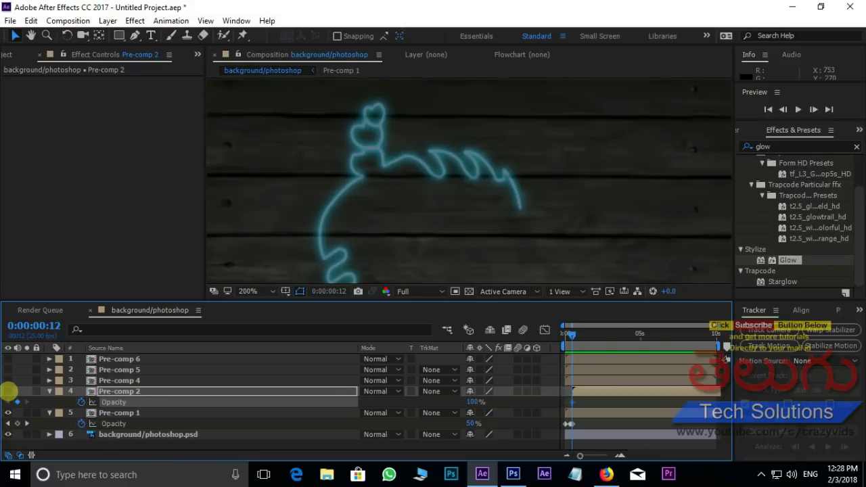
Show Pre-comp 2, trim it to start at frame 12, and set its opacity to 0% at frame 16.
click(9, 391)
drag(573, 386, 574, 396)
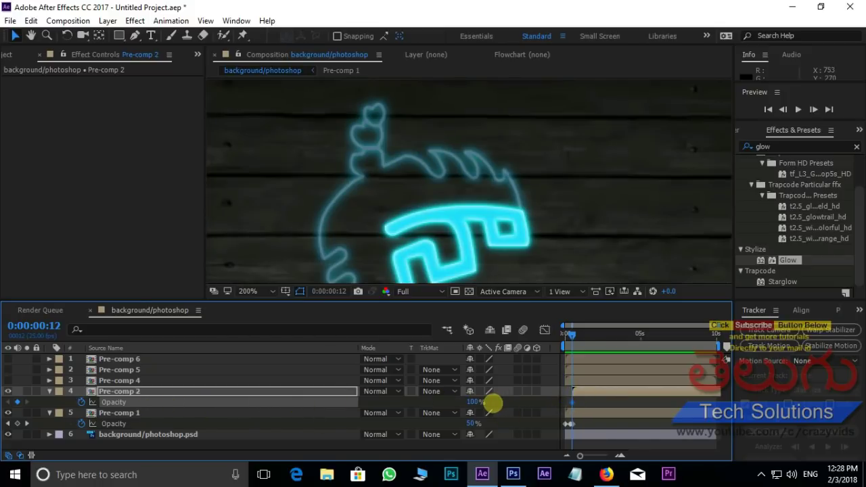
key(Page_Down)
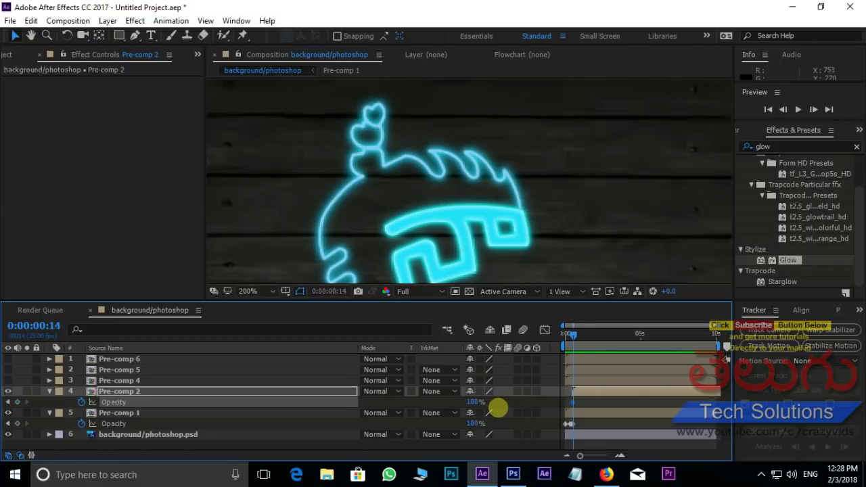
click(472, 402)
text(0)
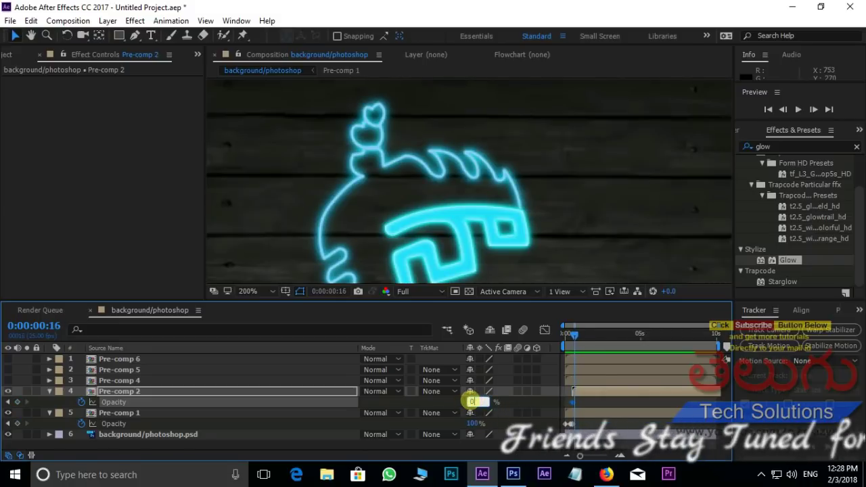
key(Return)
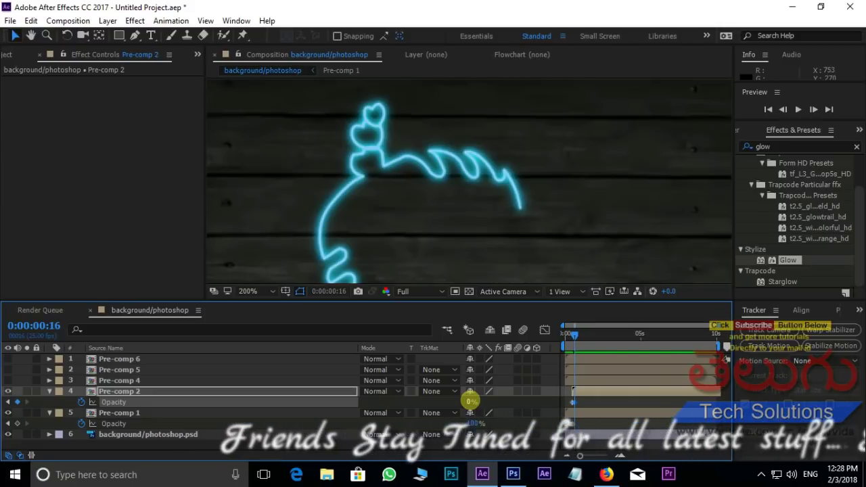
Set Pre-comp 2's opacity back to 100% at frame 19 and zoom the viewer to 100%.
key(Page_Down)
key(Page_Down)
key(Page_Down)
click(470, 401)
text(100)
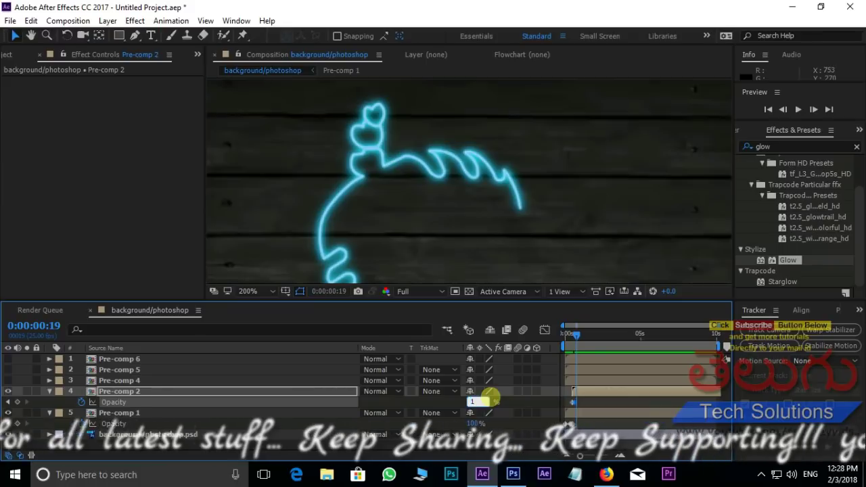
key(Return)
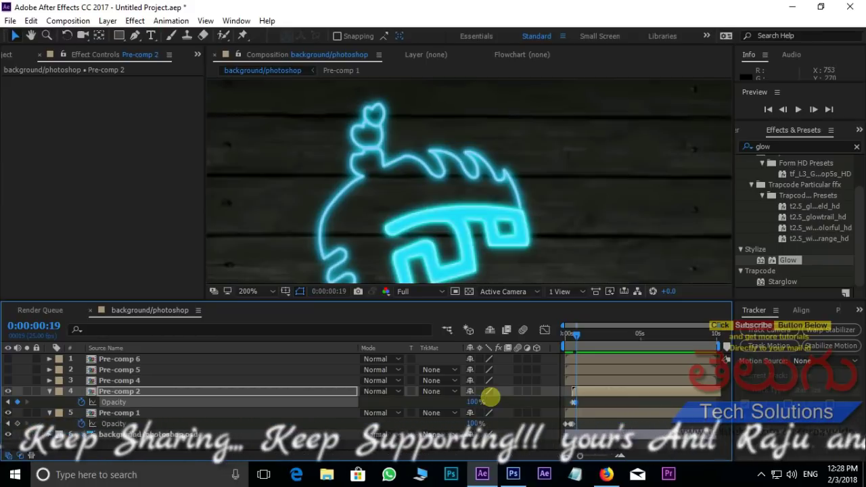
key(comma)
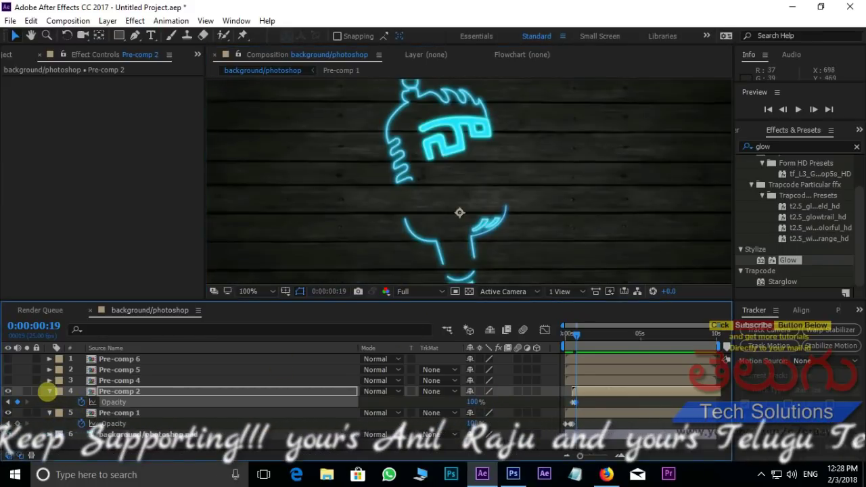
Show Pre-comp 4's 'more love more magic' lettering at 200% zoom and select Pre-comp 4.
click(49, 391)
click(8, 380)
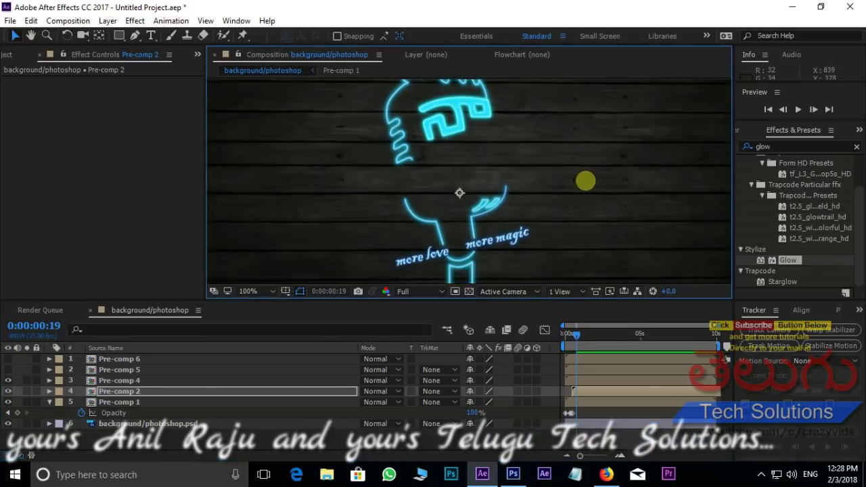
scroll(479, 194, down, 2)
key(period)
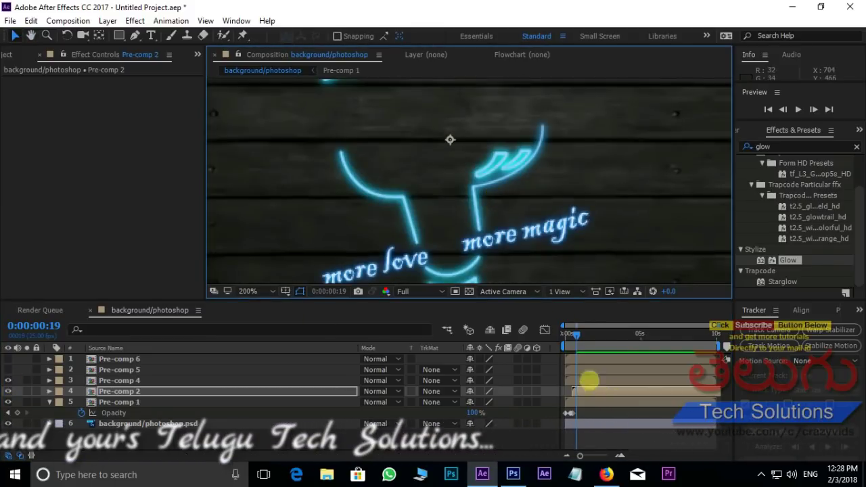
click(592, 378)
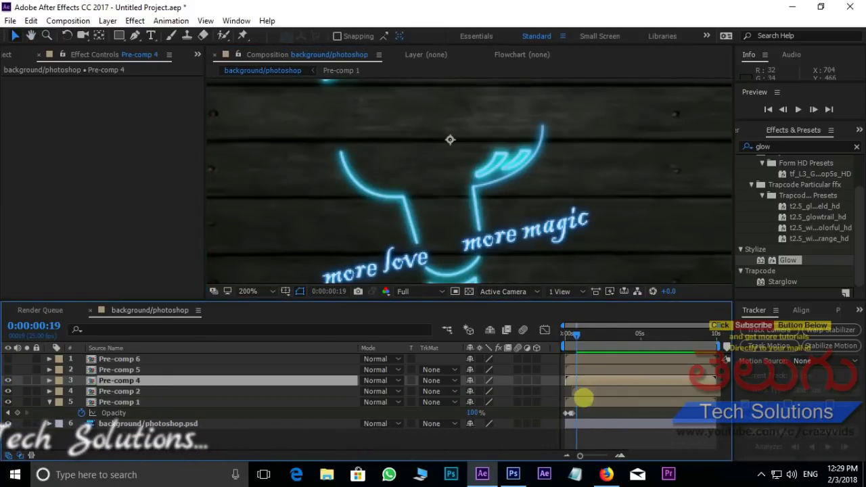
click(592, 390)
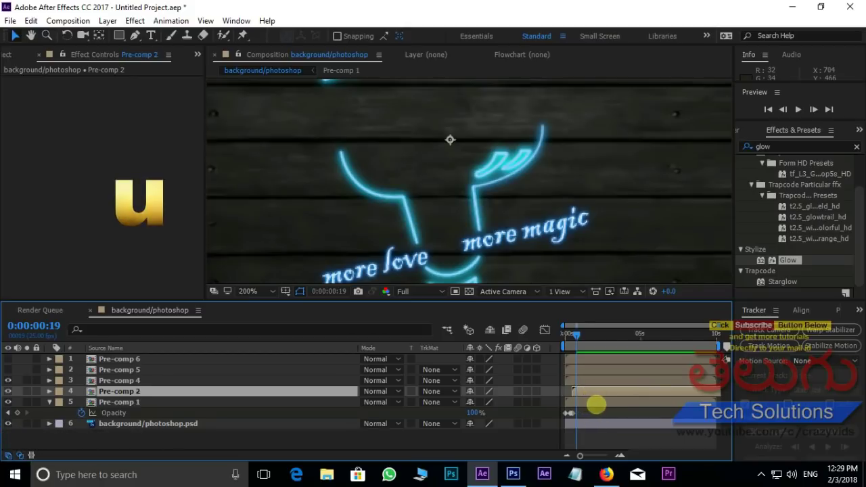
key(t)
click(594, 380)
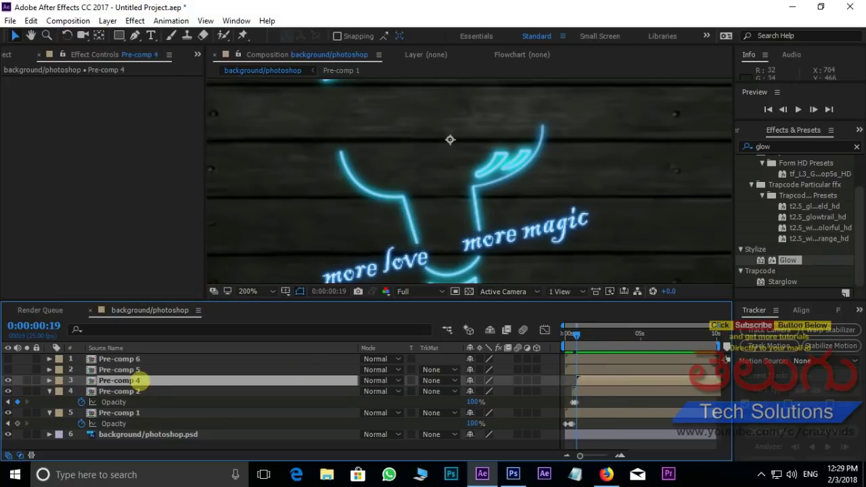
Keyframe Pre-comp 4's opacity to 0% at frame 24 and back to 100% at 1:02.
key(t)
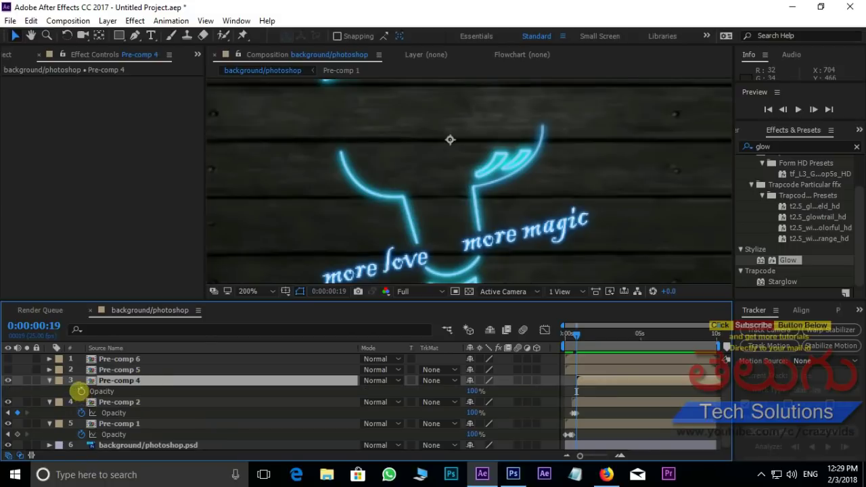
click(81, 391)
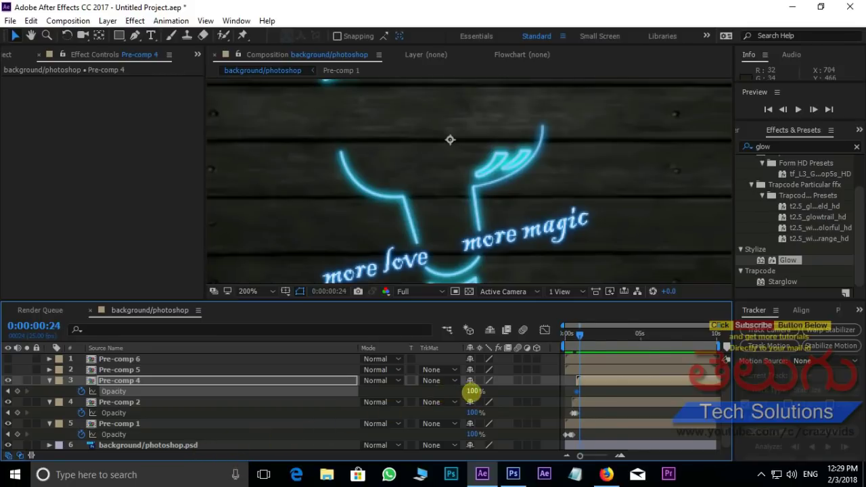
click(471, 390)
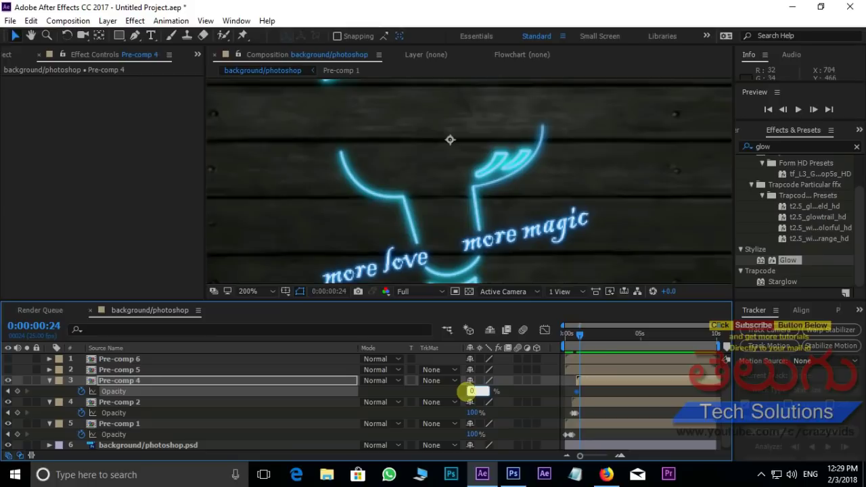
key(Return)
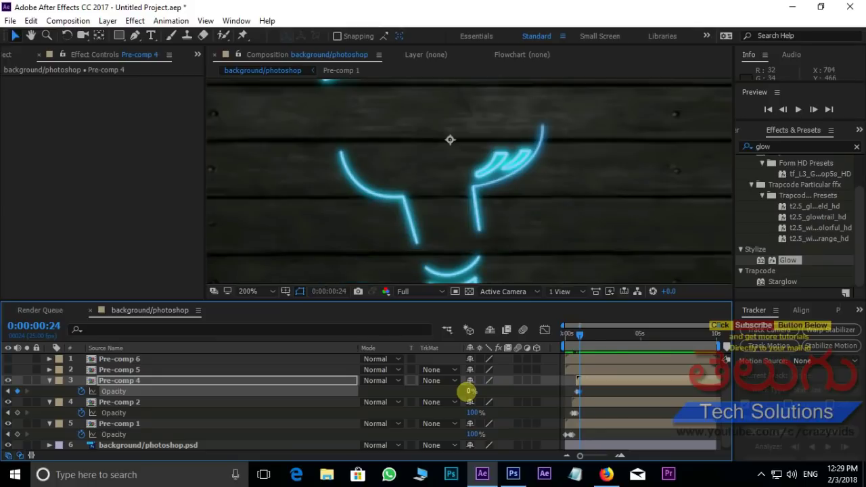
key(Page_Down)
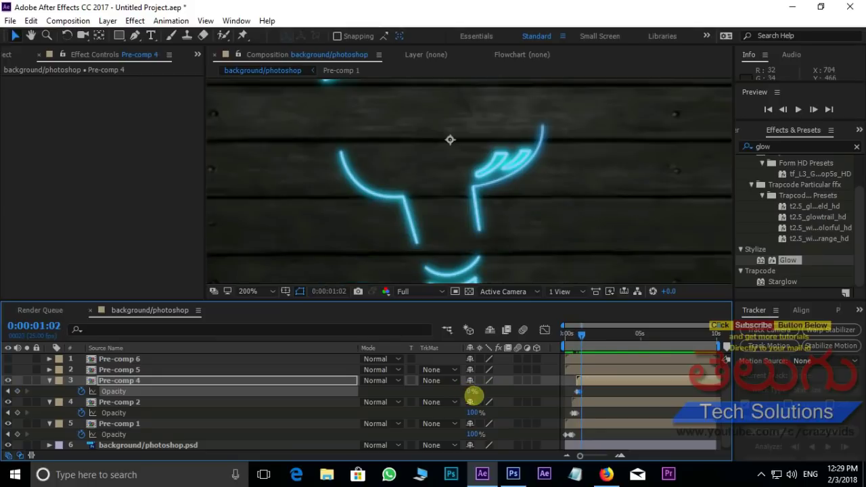
click(471, 390)
text(100)
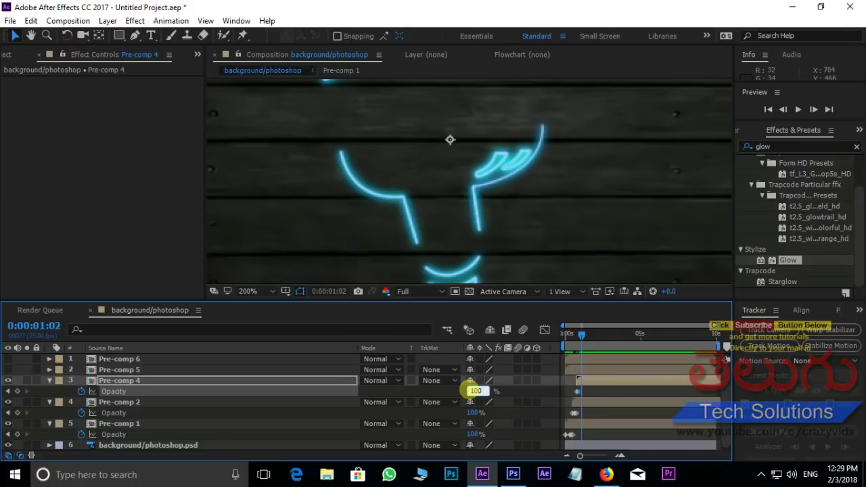
key(Return)
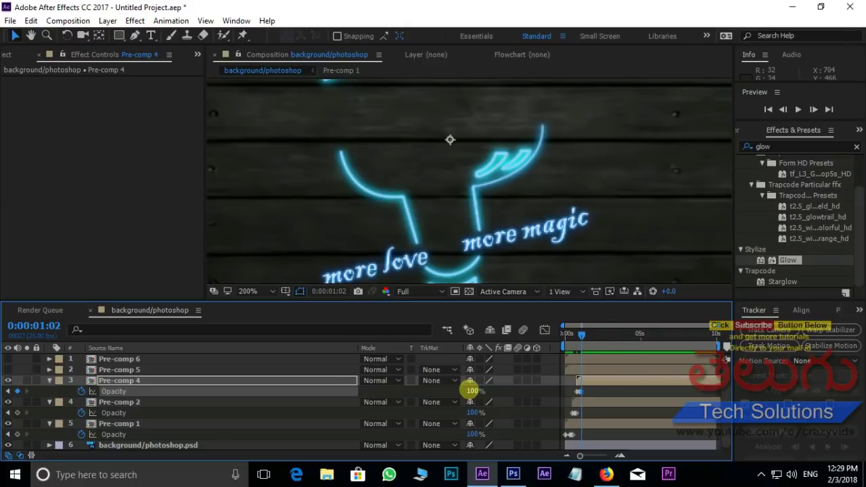
Move Pre-comp 5's layer bar to start at 1:02 and make it visible.
click(588, 369)
drag(588, 369, 605, 366)
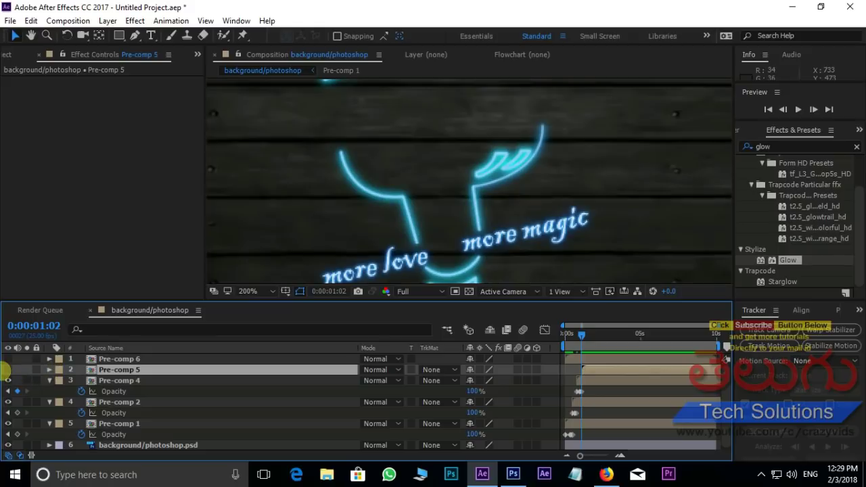
click(7, 369)
Add Pre-comp 5's first opacity keyframe at 100% at 1:02.
scroll(630, 183, down, 2)
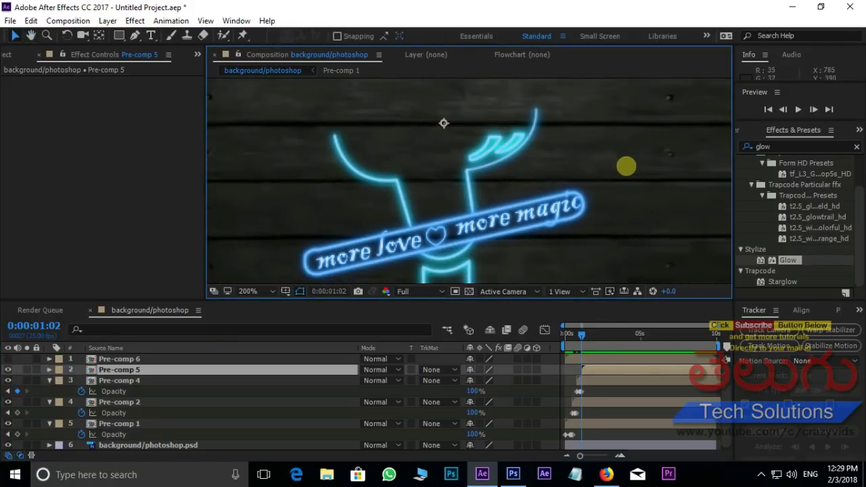
click(598, 368)
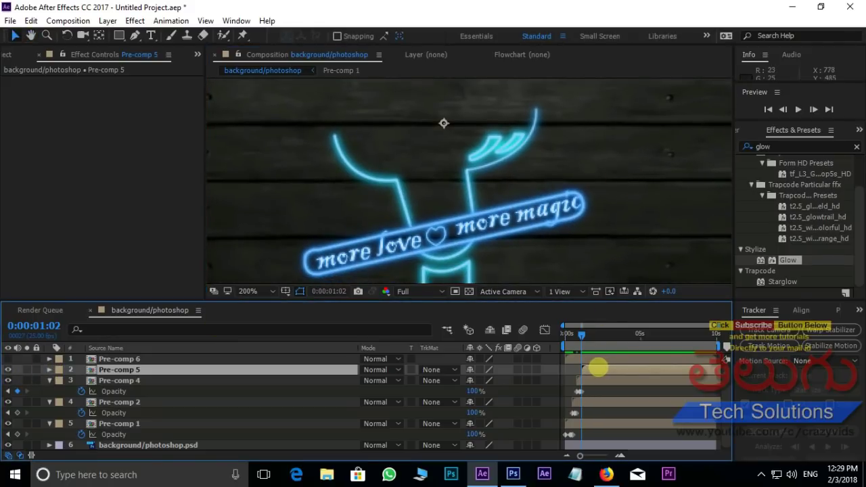
key(t)
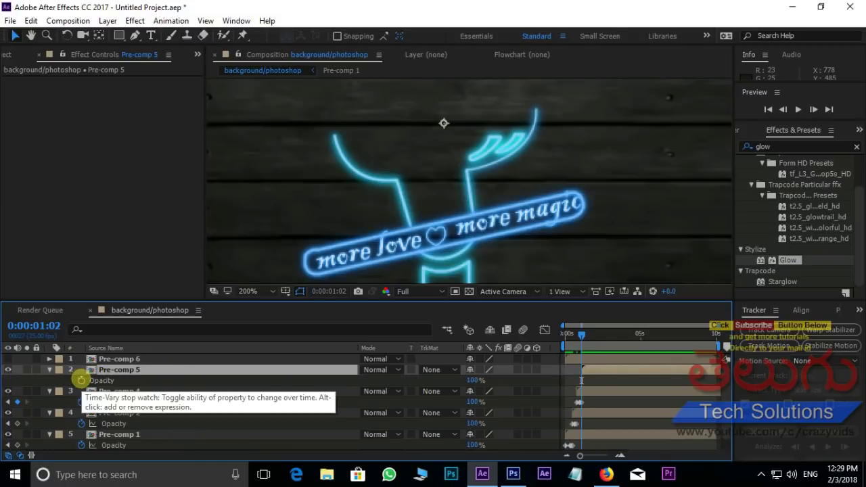
click(81, 380)
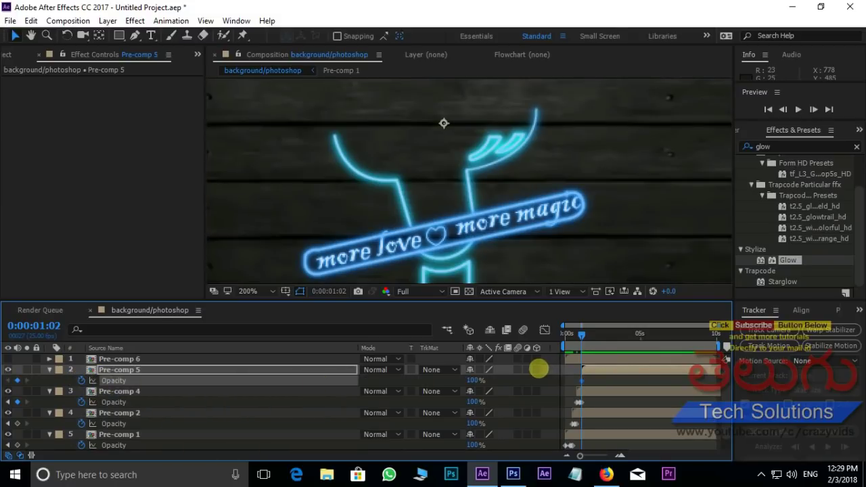
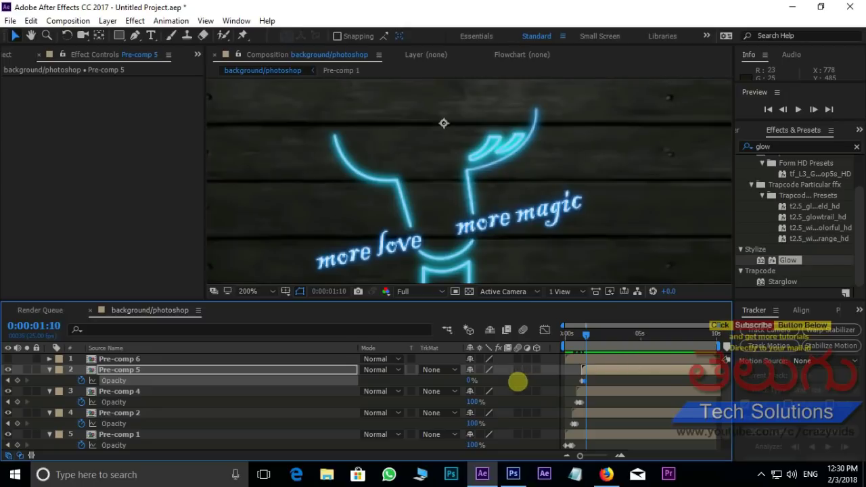
Keyframe Pre-comp 5 opacity at 100%, 0%, then 100% a frame later so the banner ring flickers on at 1:14.
drag(472, 380, 533, 377)
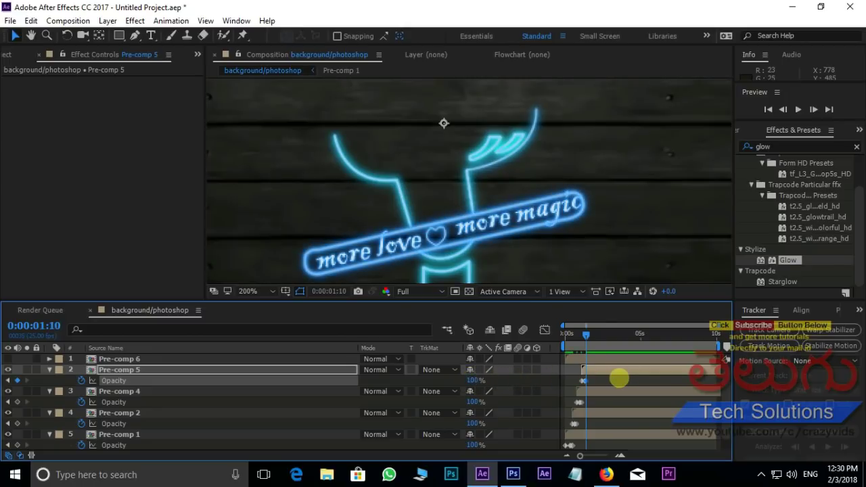
key(Page_Down)
key(Page_Down)
click(473, 381)
text(0)
key(Return)
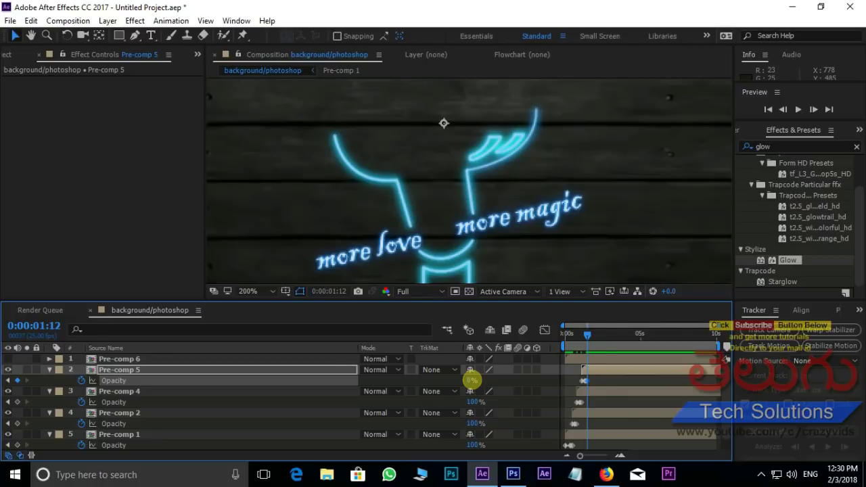
click(470, 380)
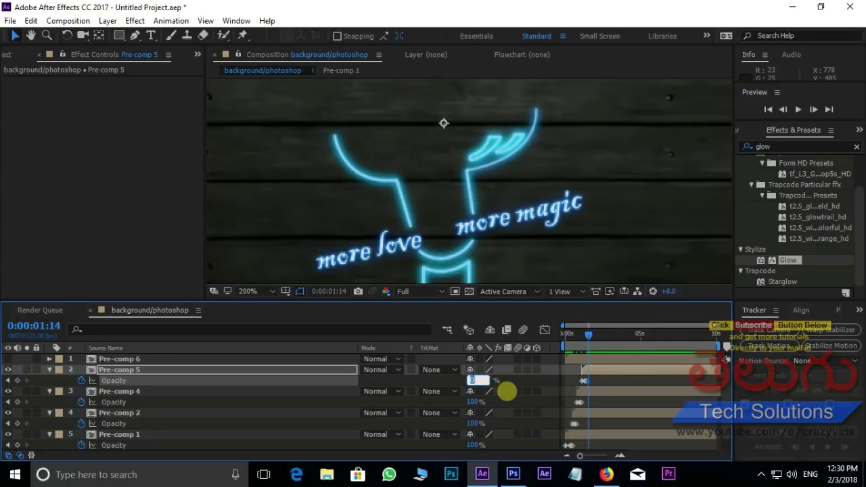
text(100)
key(Return)
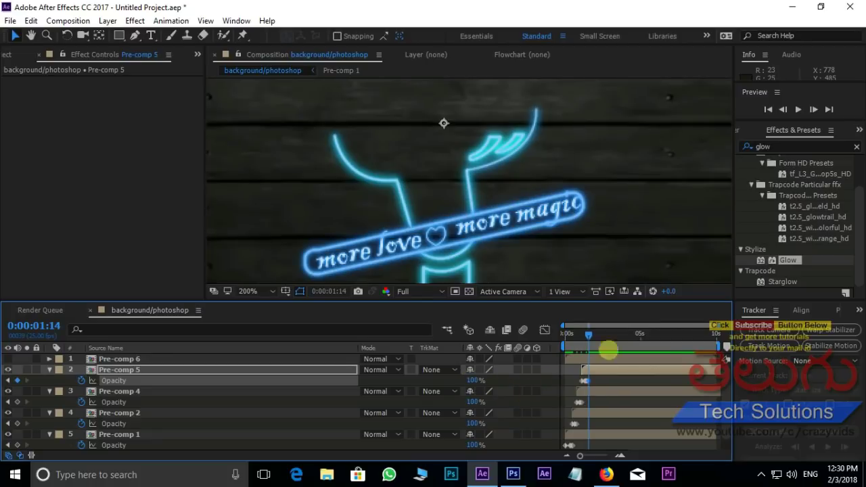
drag(589, 336, 587, 337)
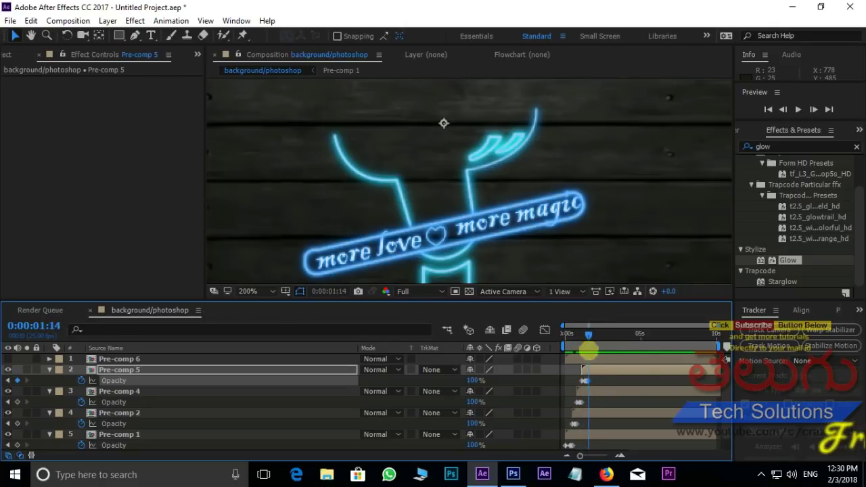
click(422, 359)
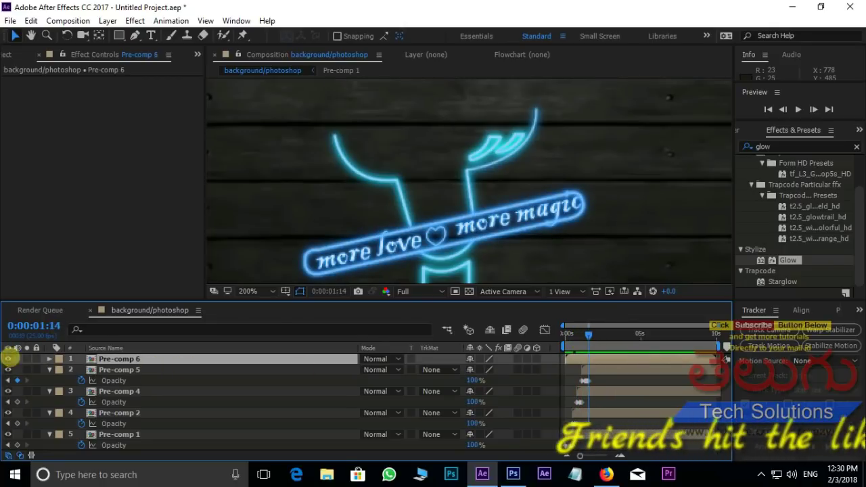
Make Pre-comp 6 visible and slide its layer to start at the current time, 1:14.
click(7, 358)
drag(598, 360, 621, 355)
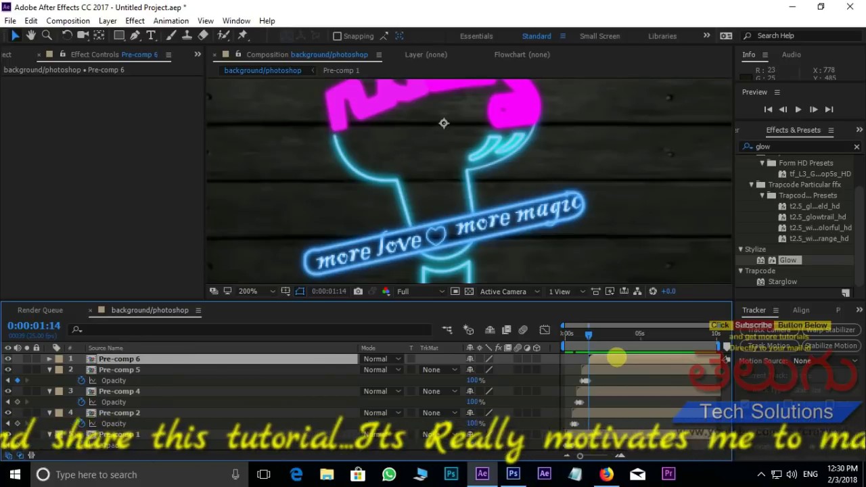
key(t)
click(102, 369)
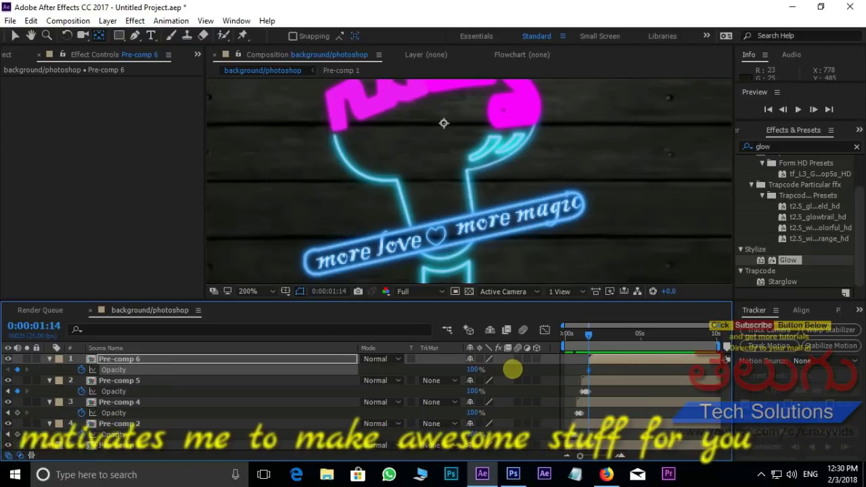
Keyframe Pre-comp 6 opacity 0%, 100%, 0%, 100% a few frames apart so it flickers before staying lit.
key(Page_Down)
key(Page_Down)
key(Page_Down)
key(Page_Down)
key(Page_Down)
click(473, 370)
text(0)
key(Return)
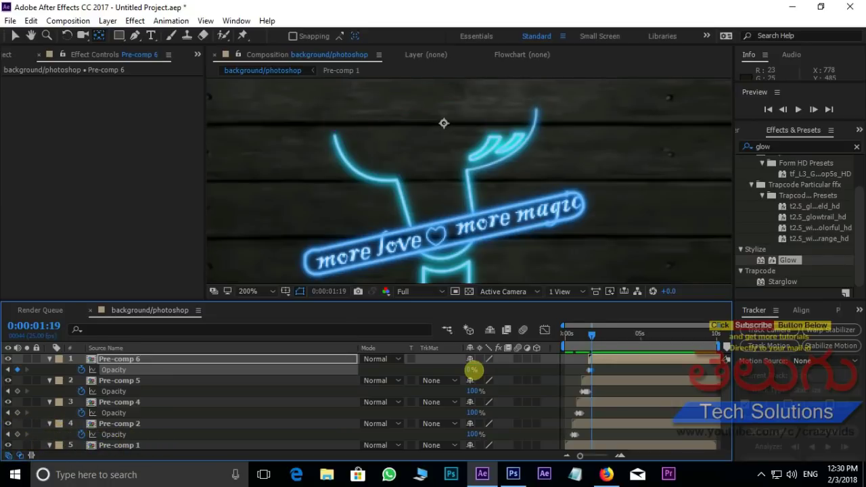
key(Page_Down)
key(Page_Down)
click(473, 369)
text(100)
key(Return)
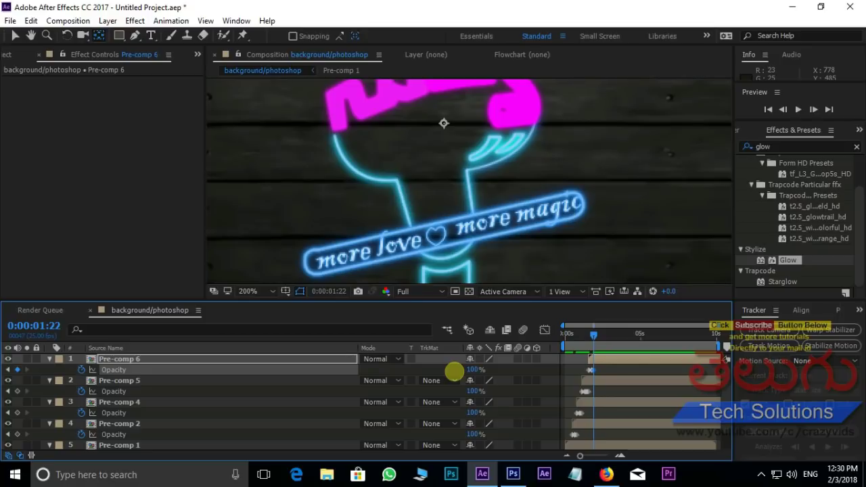
key(Page_Down)
key(Page_Down)
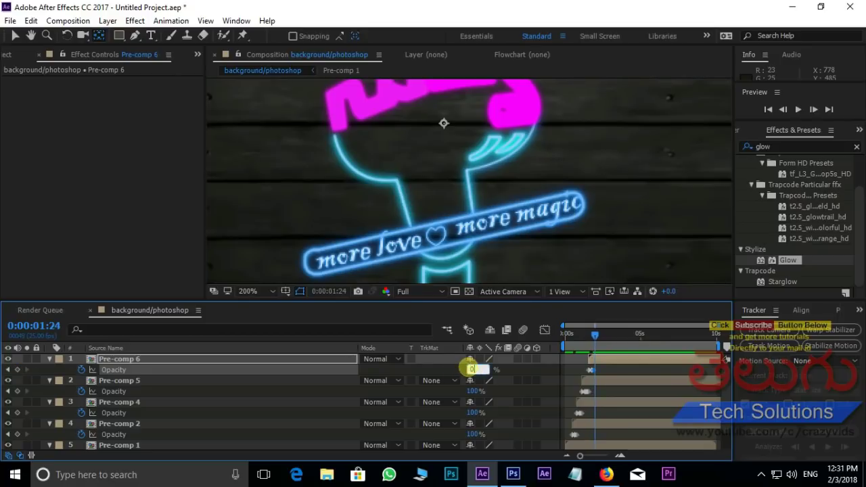
key(Return)
key(Page_Down)
key(Page_Down)
click(468, 370)
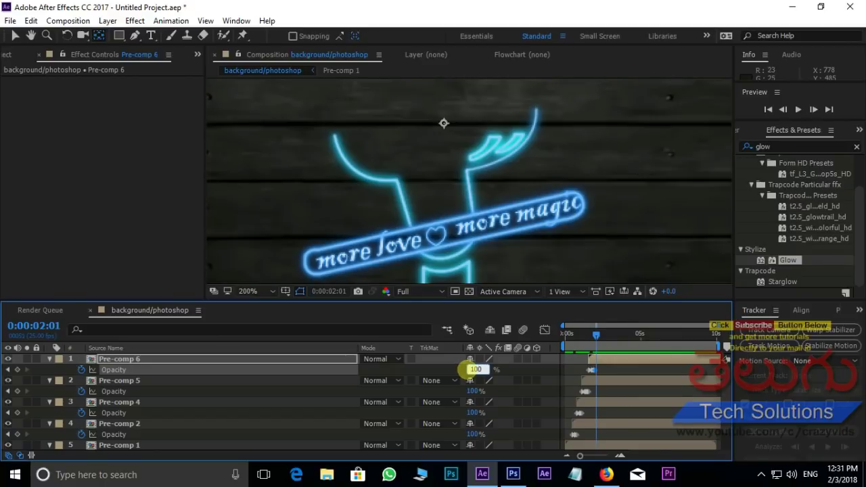
key(Return)
Move the current time to 2:20 to mark the end of the work area.
drag(596, 333, 606, 333)
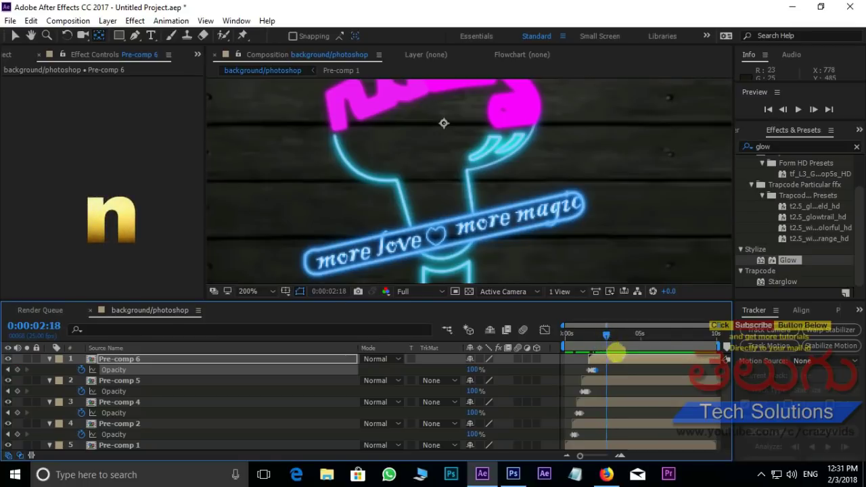
key(Page_Down)
key(Page_Down)
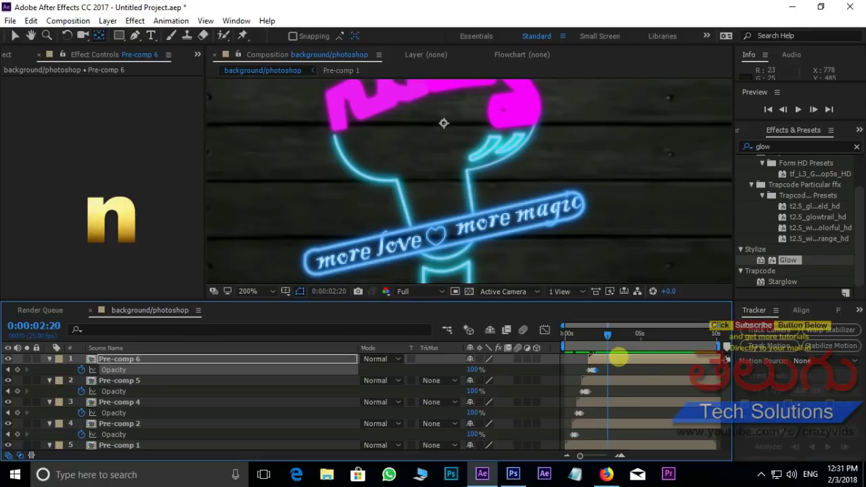
right_click(587, 346)
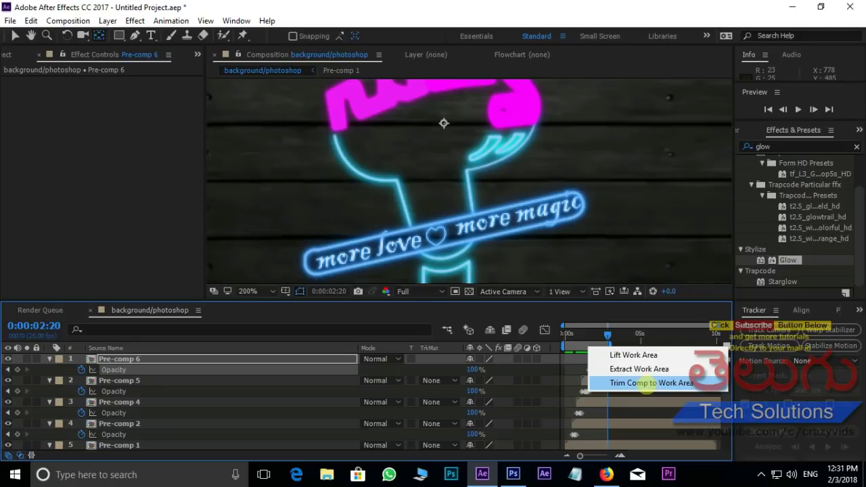
Trim the composition to its 2:20 work area and preview the neon sign animation.
click(648, 382)
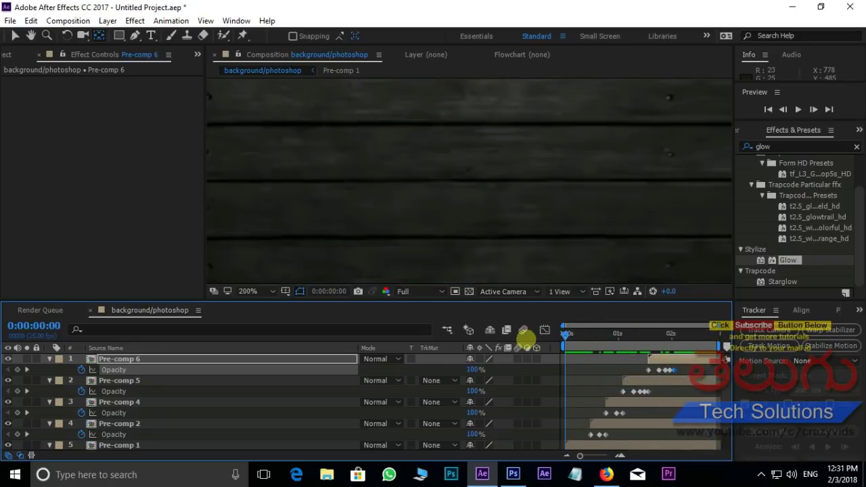
scroll(530, 213, down, 1)
key(space)
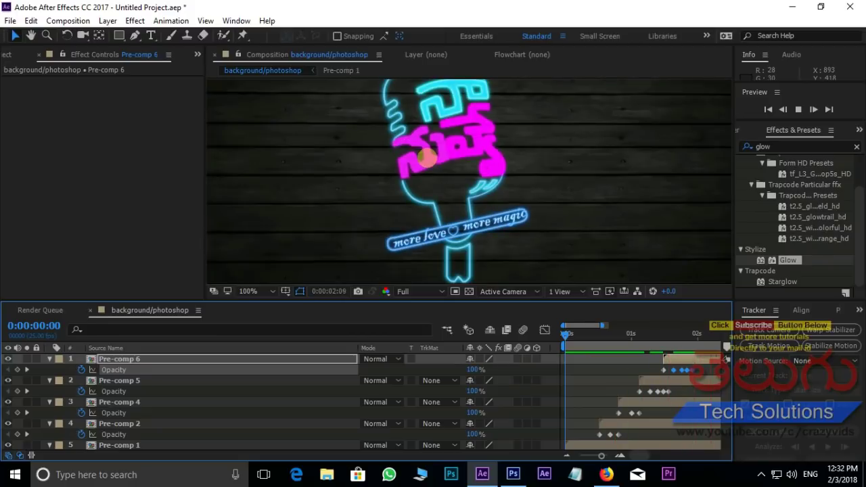
key(space)
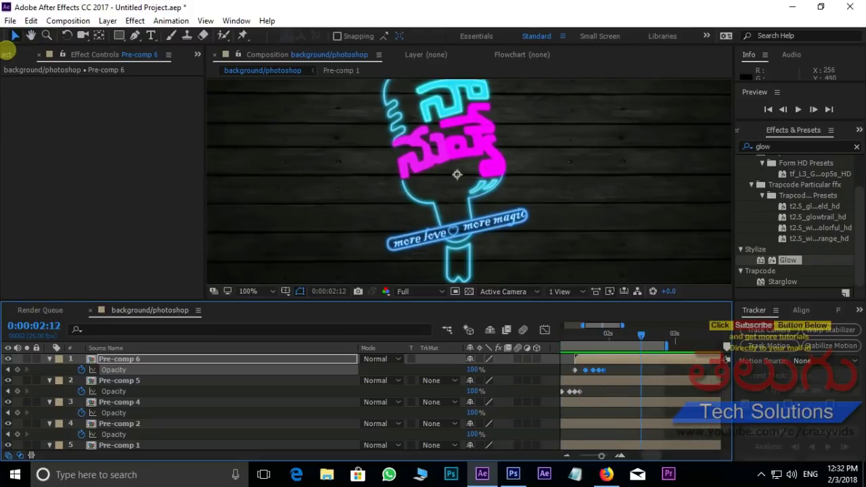
Import the Naa Nuvve teaser mp3 into the project.
click(5, 53)
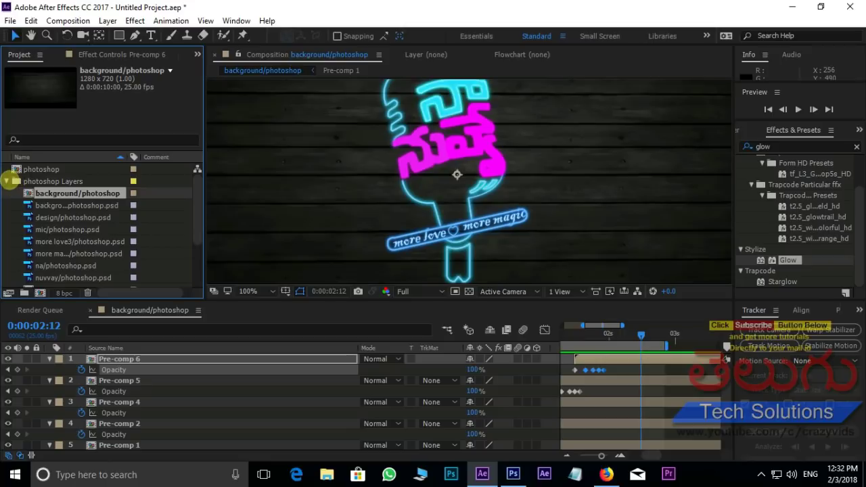
click(7, 181)
click(90, 228)
double_click(90, 227)
click(230, 166)
click(324, 374)
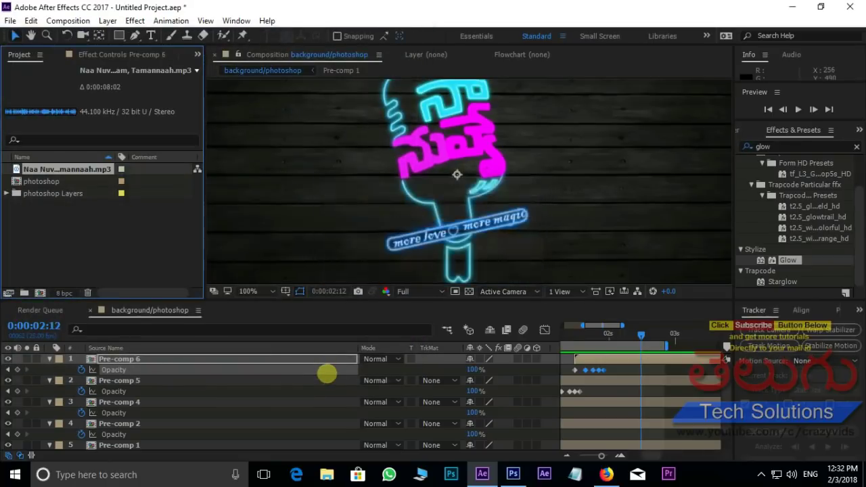
Collapse the Pre-comp layers, add the mp3 to the timeline as layer 7, and preview with the song.
click(48, 358)
click(49, 369)
click(48, 380)
click(49, 391)
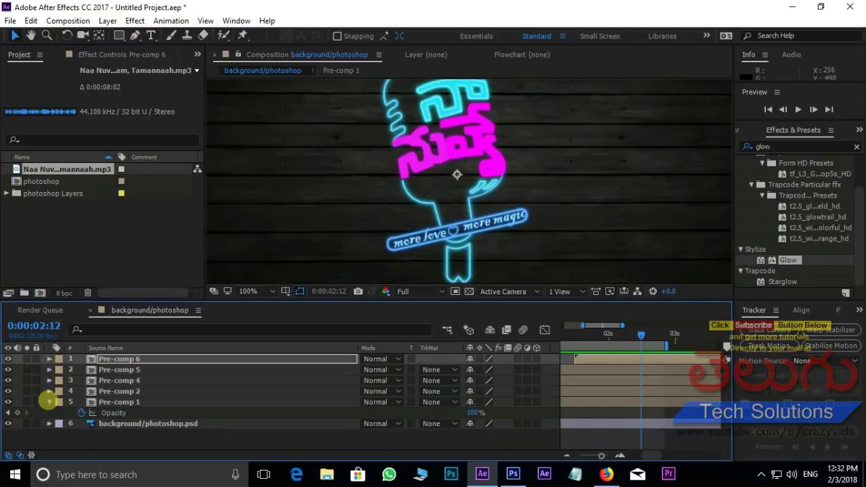
click(49, 402)
drag(37, 169, 162, 444)
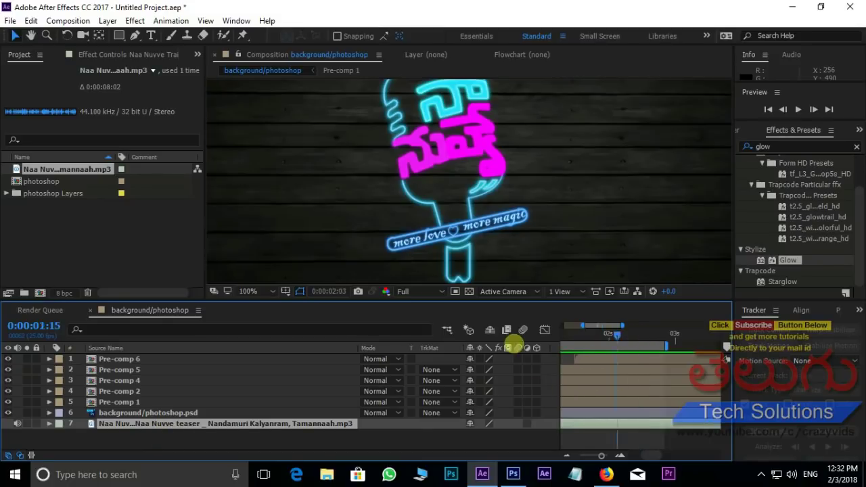
key(space)
scroll(547, 180, down, 2)
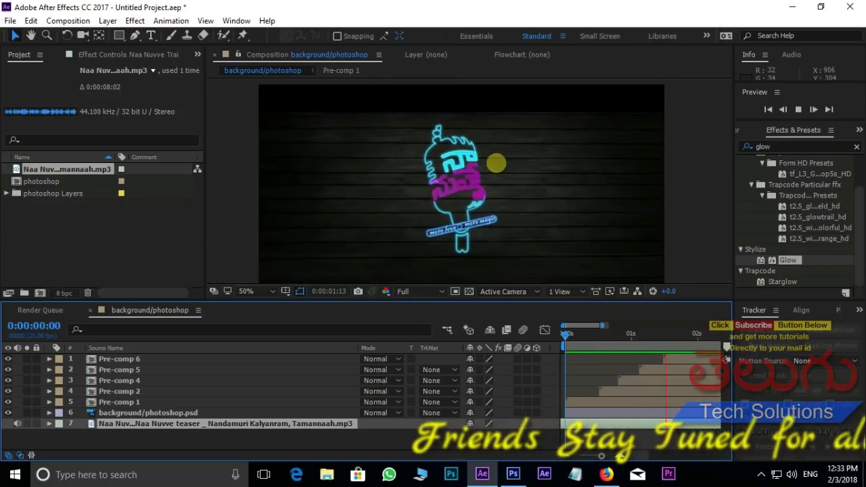
Stop the preview, return to the start, and open Pre-comp 1 showing its two mic layers.
click(682, 334)
mouse_move(682, 333)
mouse_down()
mouse_move(567, 334)
mouse_move(583, 334)
mouse_up()
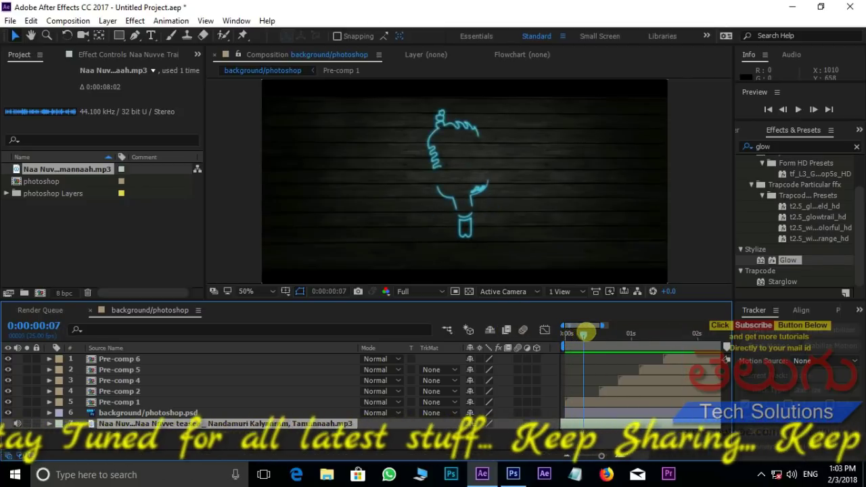
scroll(426, 146, up, 1)
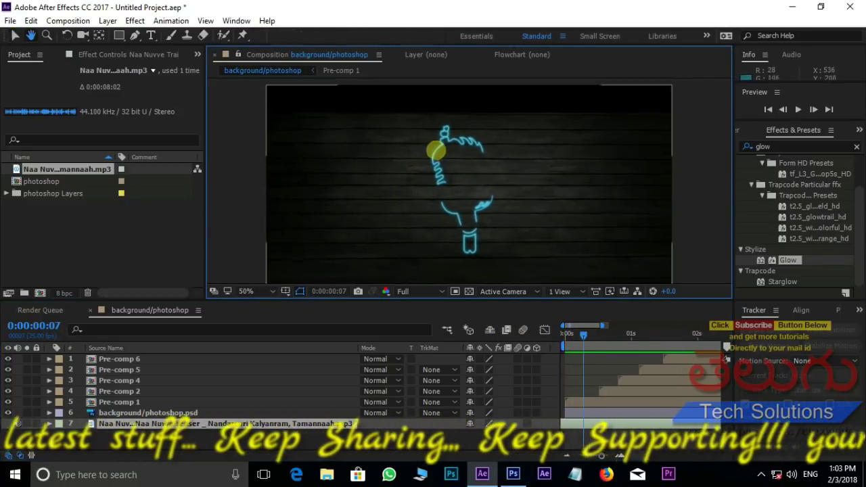
scroll(440, 159, up, 1)
key(v)
click(77, 401)
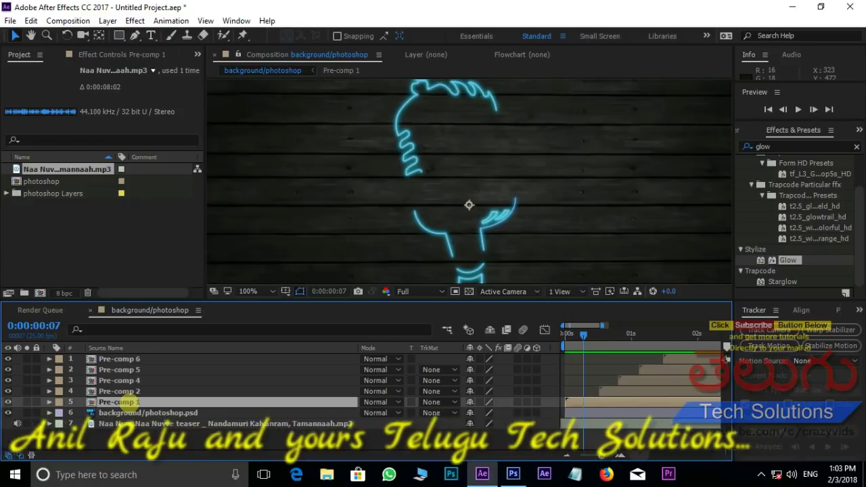
double_click(135, 401)
right_click(192, 398)
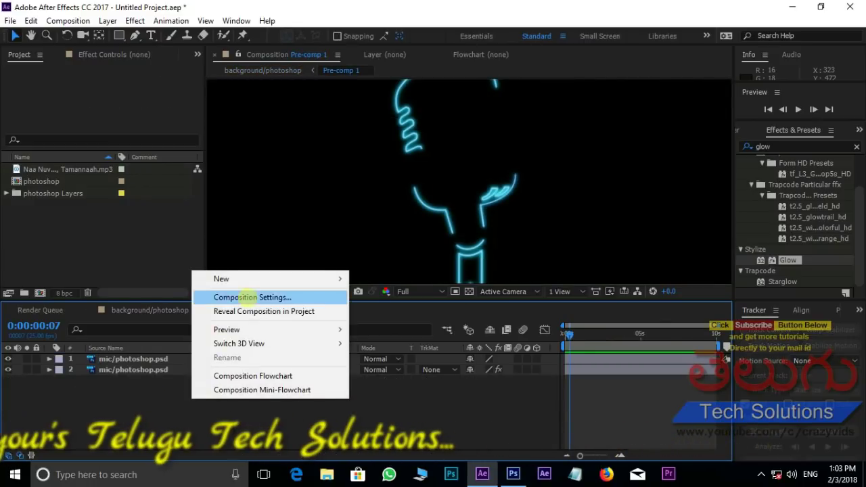
Add Royal Blue Solid 1 to Pre-comp 1 in a bright blue, #36B9FF, above the mic layers.
mouse_move(223, 279)
click(379, 312)
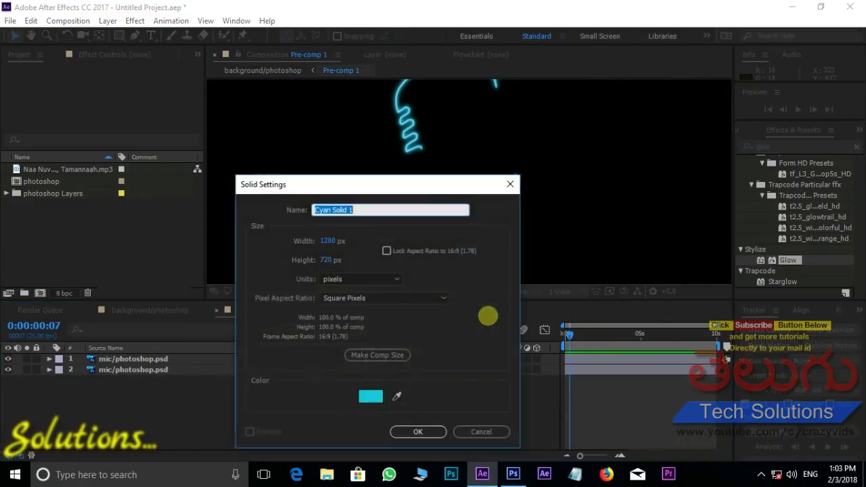
click(397, 396)
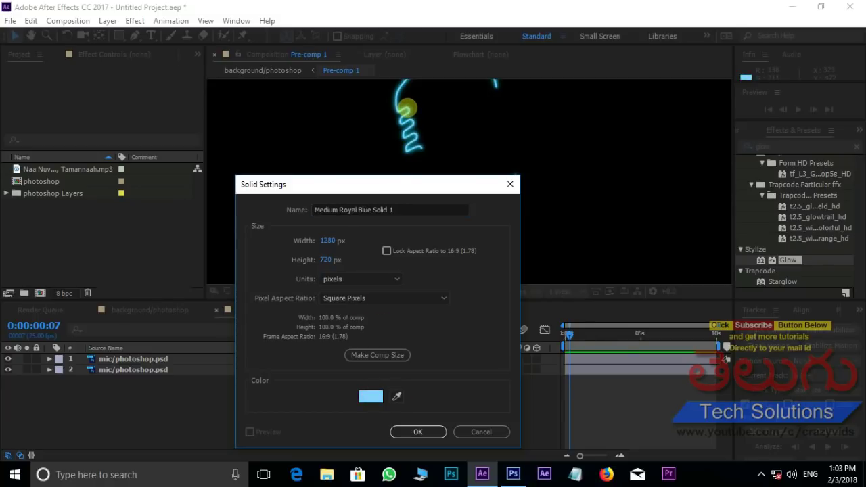
click(369, 398)
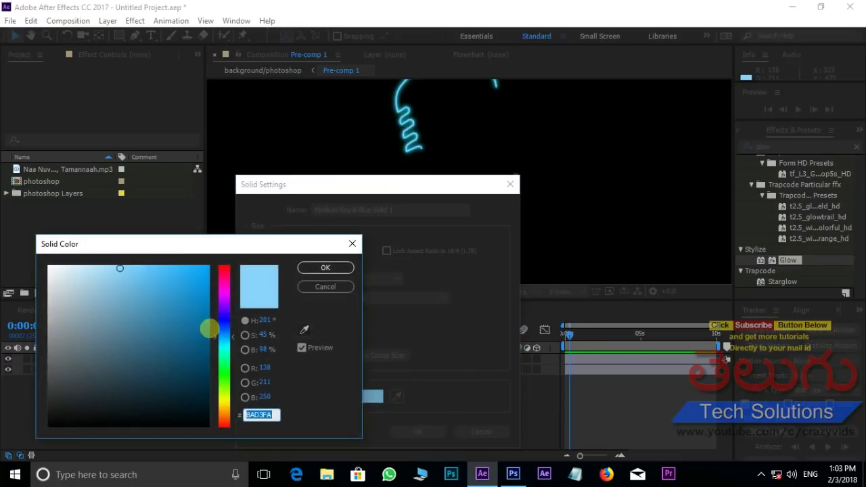
drag(120, 267, 173, 263)
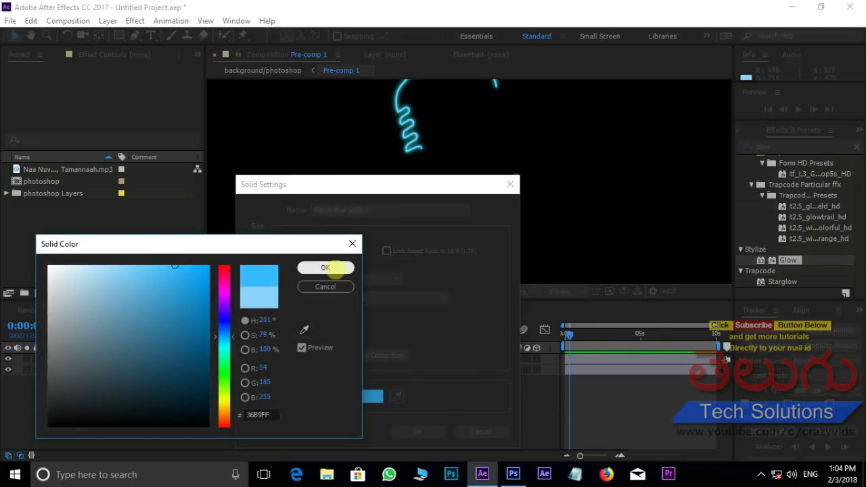
click(325, 268)
click(418, 432)
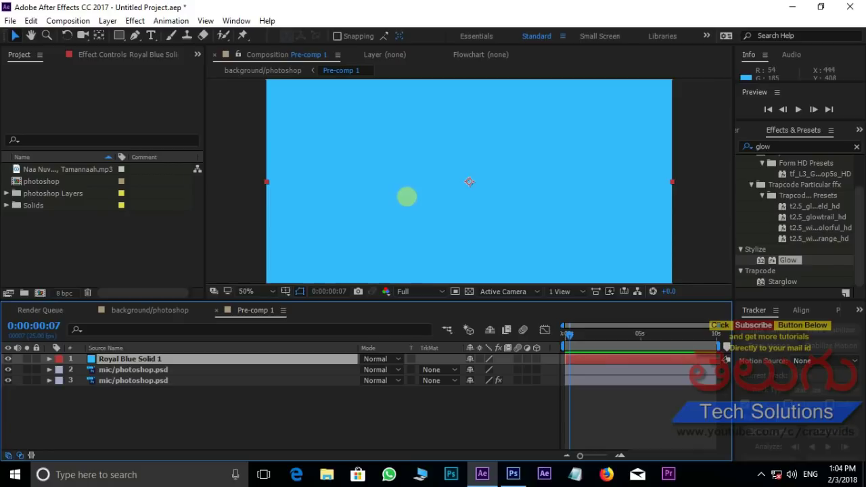
Draw a closed curved Pen mask on the blue solid to the left of the mic.
click(135, 36)
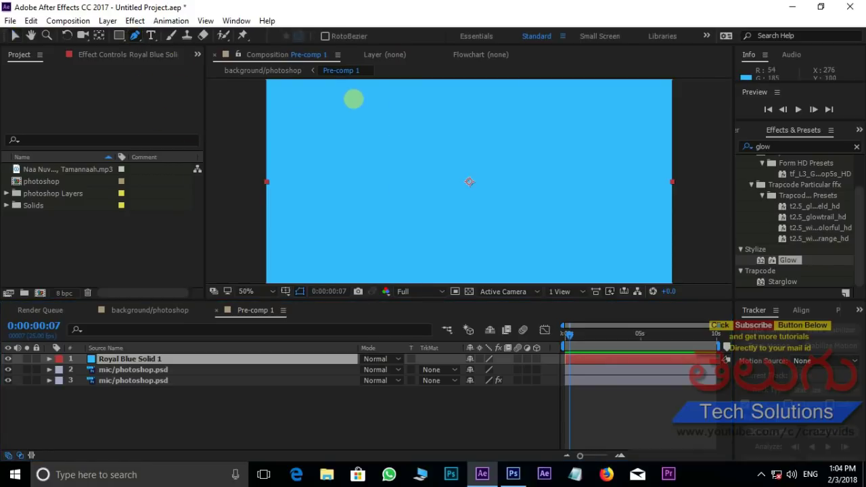
click(353, 99)
drag(324, 164, 324, 194)
drag(325, 238, 362, 270)
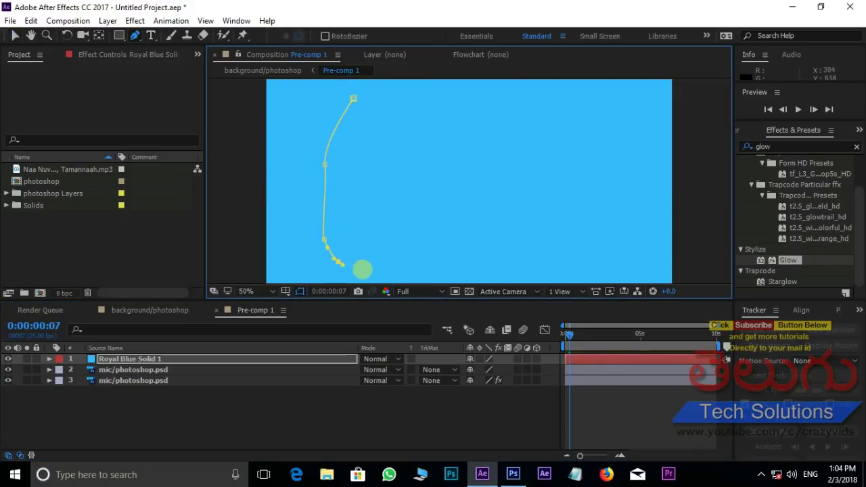
click(396, 221)
click(400, 184)
click(390, 163)
click(383, 138)
click(379, 130)
click(353, 98)
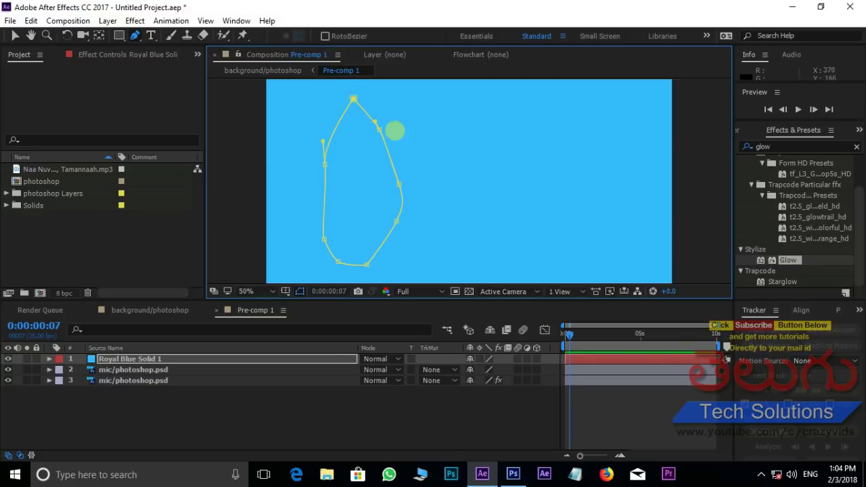
Set Mask 1's feather to 194 px and expansion to -36 px for a soft glow.
click(12, 38)
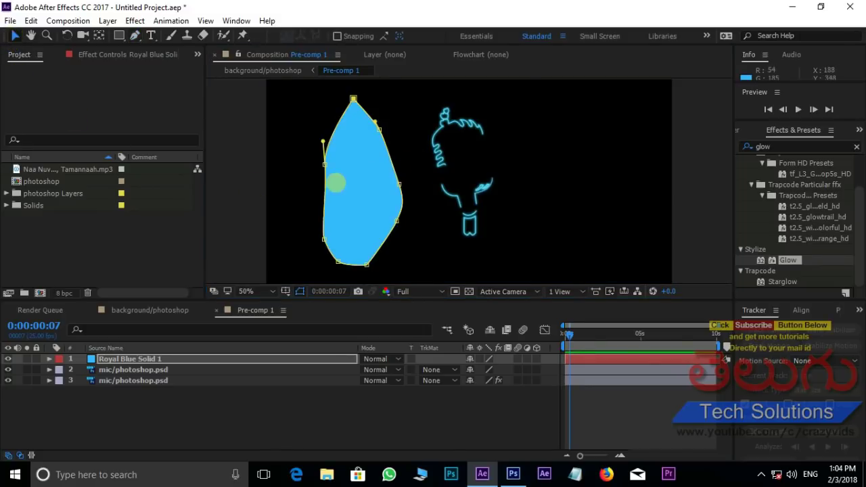
click(361, 192)
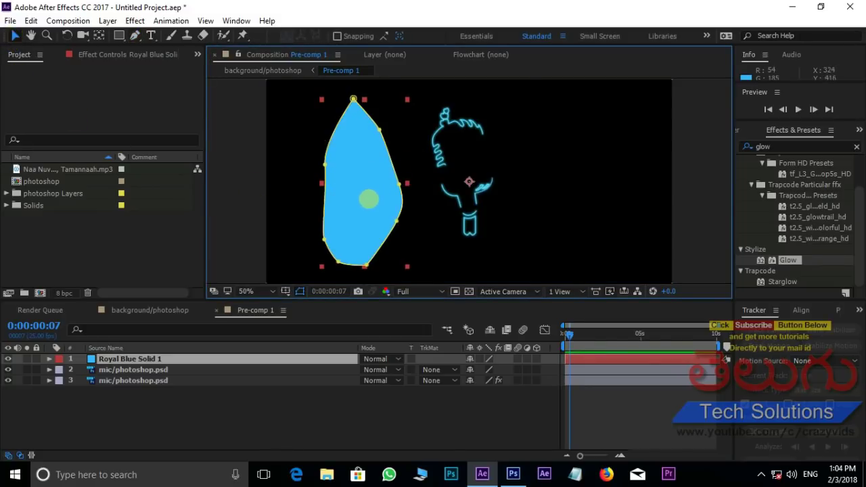
click(31, 356)
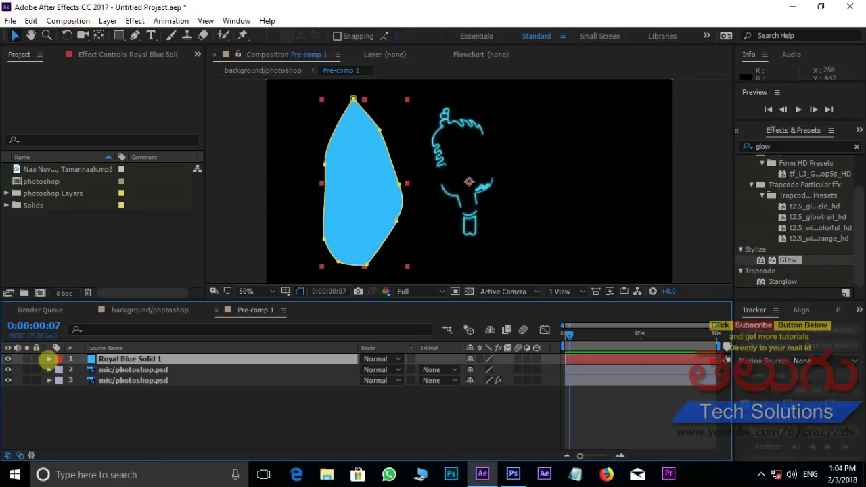
click(49, 359)
click(60, 370)
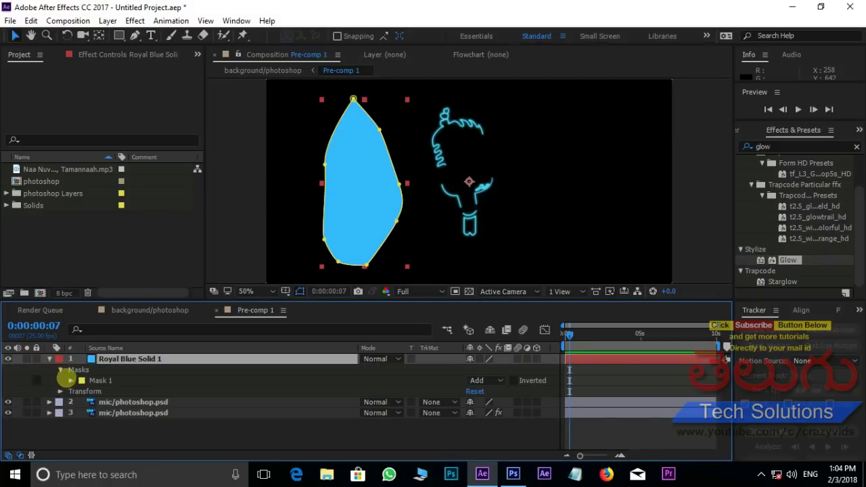
click(70, 380)
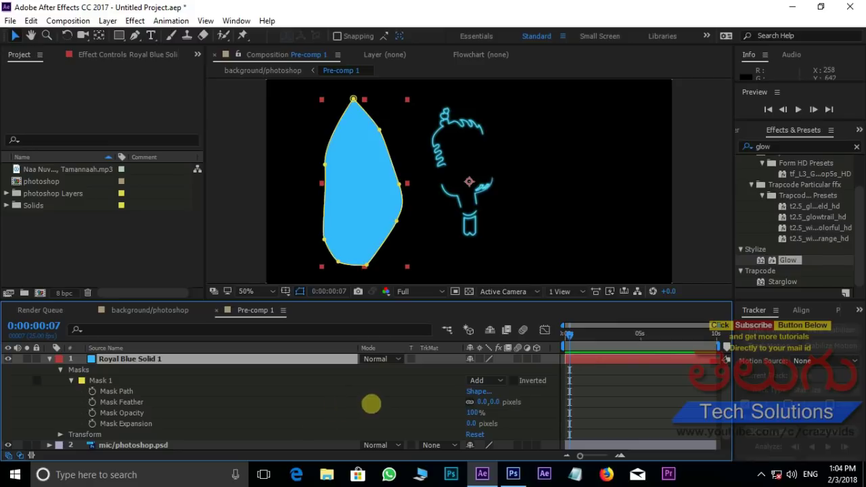
drag(480, 401, 568, 391)
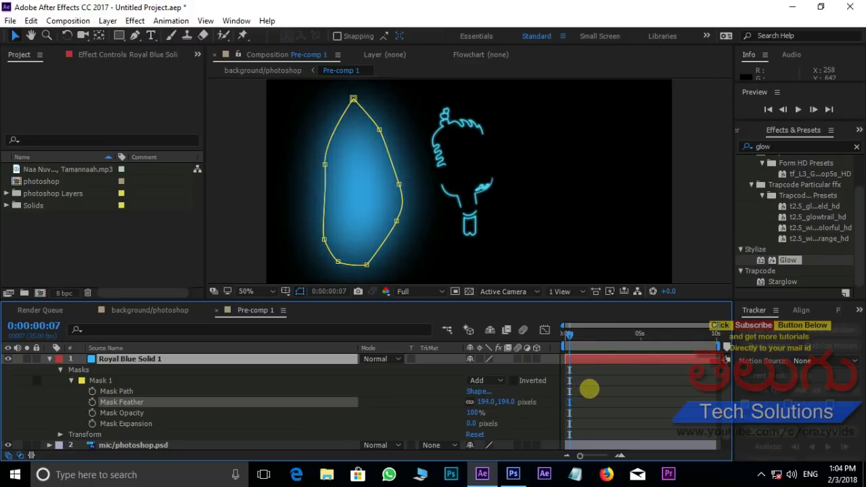
click(579, 391)
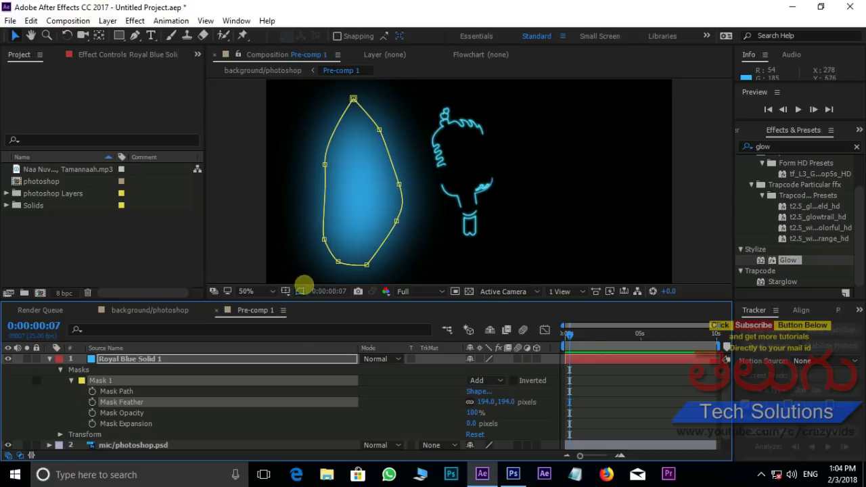
click(299, 291)
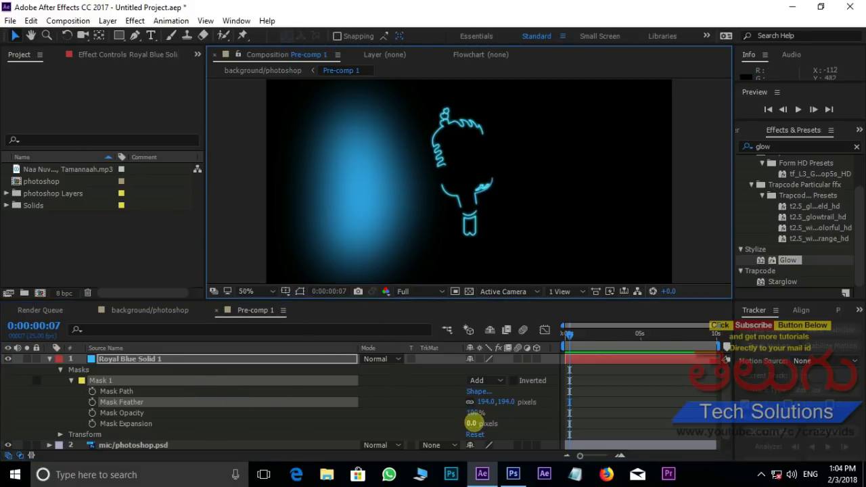
drag(471, 423, 450, 421)
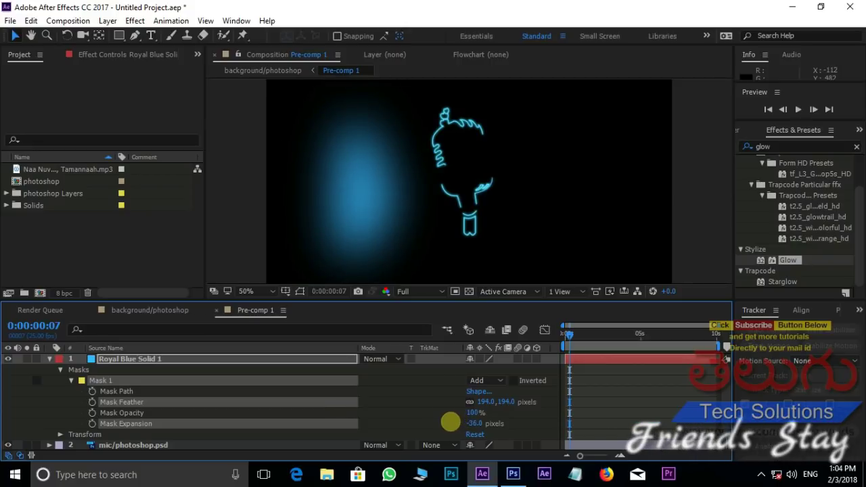
Nudge the blue glow slightly right and up, then preview the background/photoshop composition.
click(14, 36)
click(376, 208)
drag(405, 201, 408, 200)
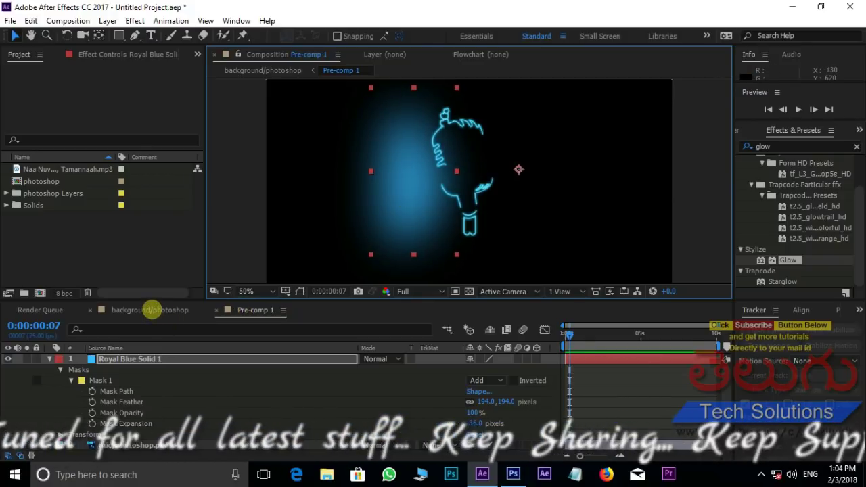
click(150, 310)
key(space)
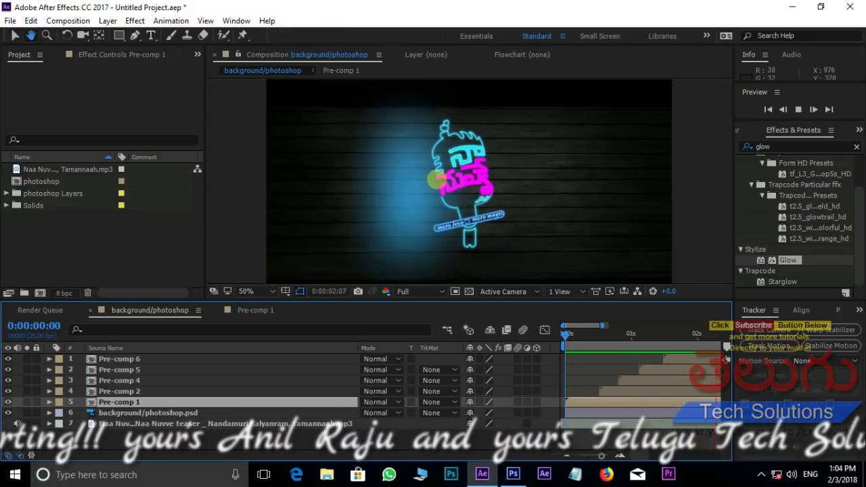
Stop the preview at 0:00:02:07 with the sign fully lit and select the Pre-comp 2 layer.
click(508, 146)
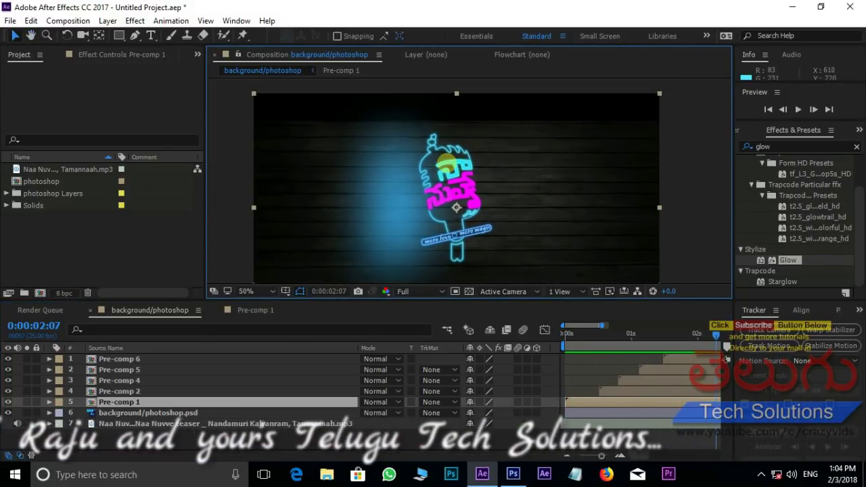
scroll(448, 163, up, 2)
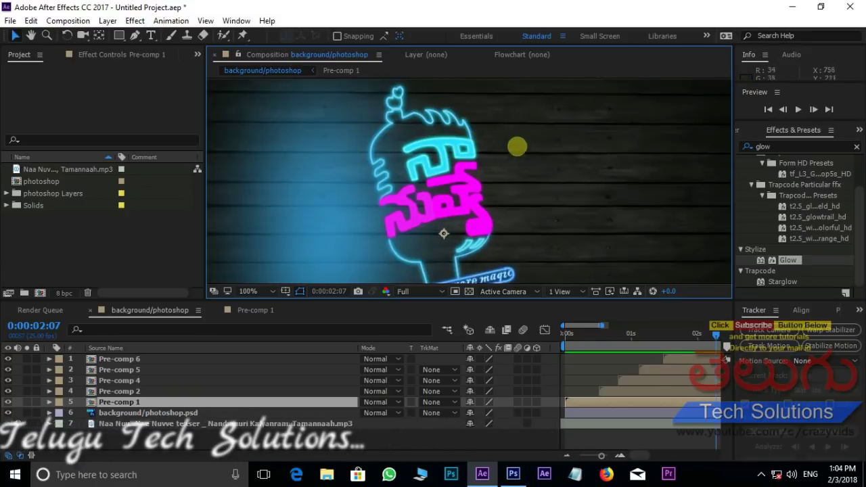
click(119, 391)
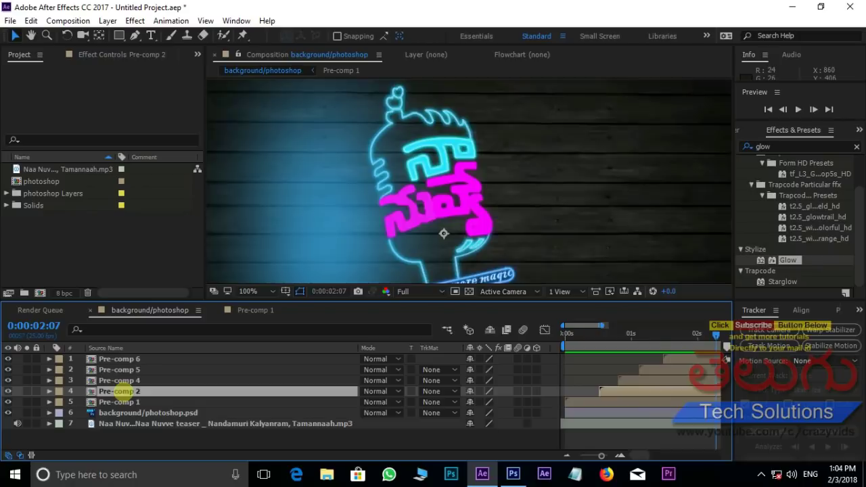
Inside Pre-comp 2, add a deeper blue solid named Royal Blue Solid 2.
double_click(119, 391)
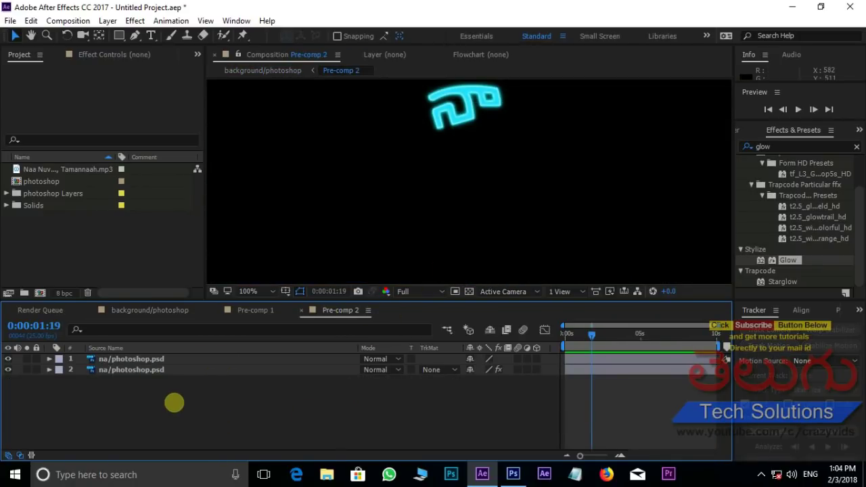
right_click(174, 402)
mouse_move(216, 282)
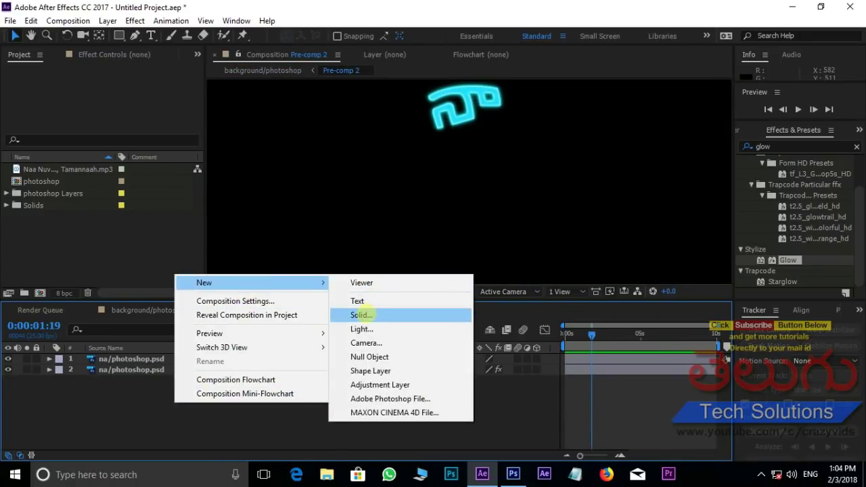
click(362, 315)
click(370, 395)
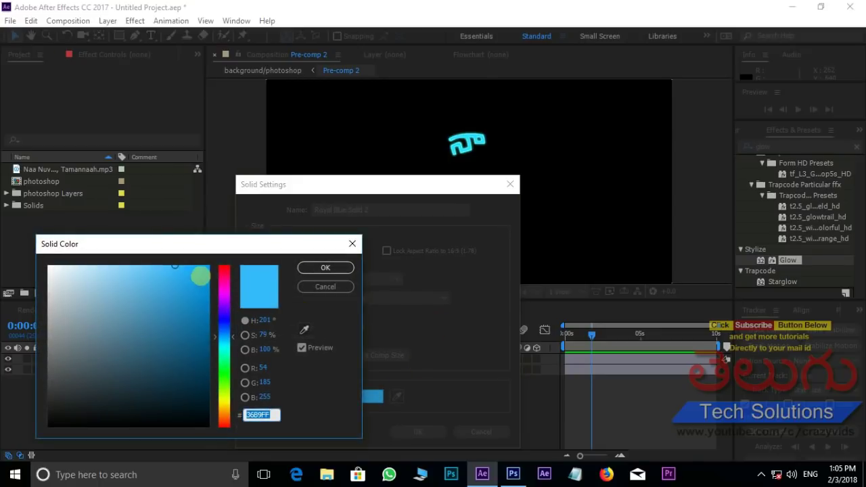
drag(200, 276, 202, 290)
click(325, 267)
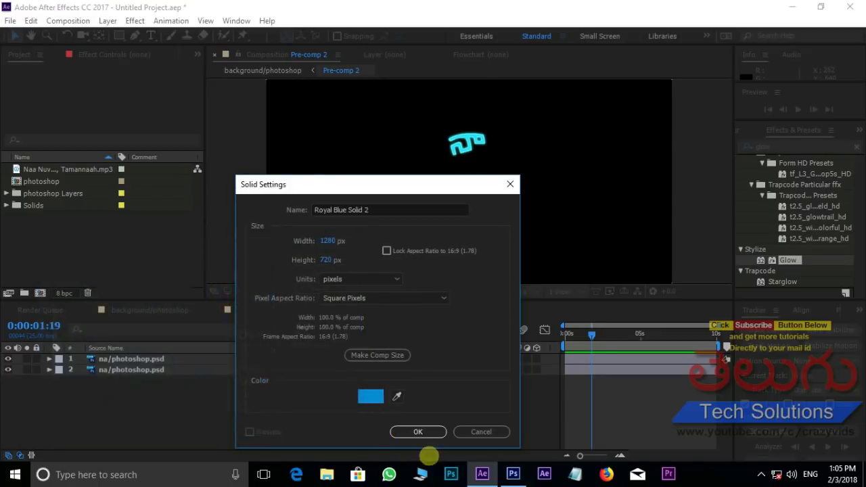
click(418, 431)
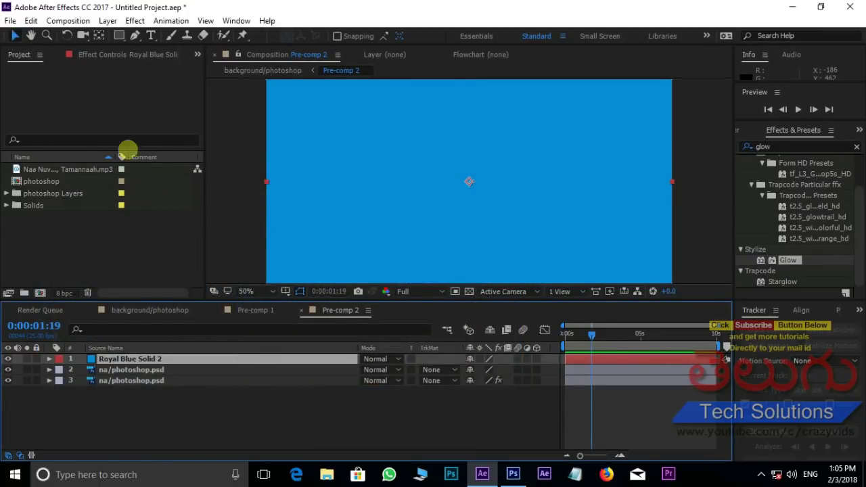
Draw a closed rounded Pen mask right of the text, raise its top edge, and reveal Mask 1.
click(135, 35)
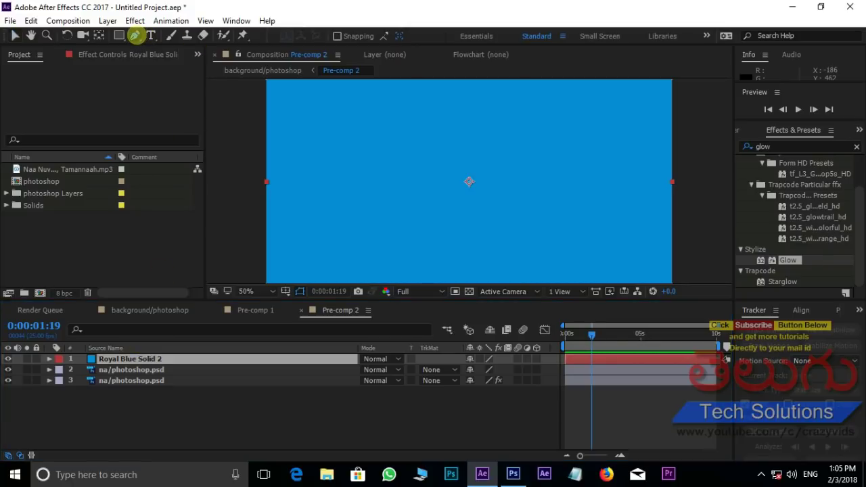
click(516, 106)
click(580, 237)
click(566, 257)
click(534, 255)
click(508, 202)
click(500, 157)
click(517, 107)
drag(547, 105, 546, 98)
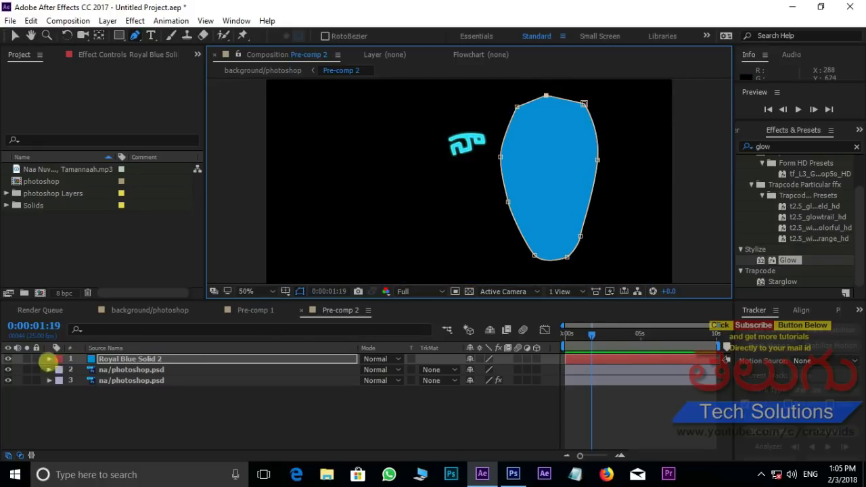
click(49, 359)
click(59, 369)
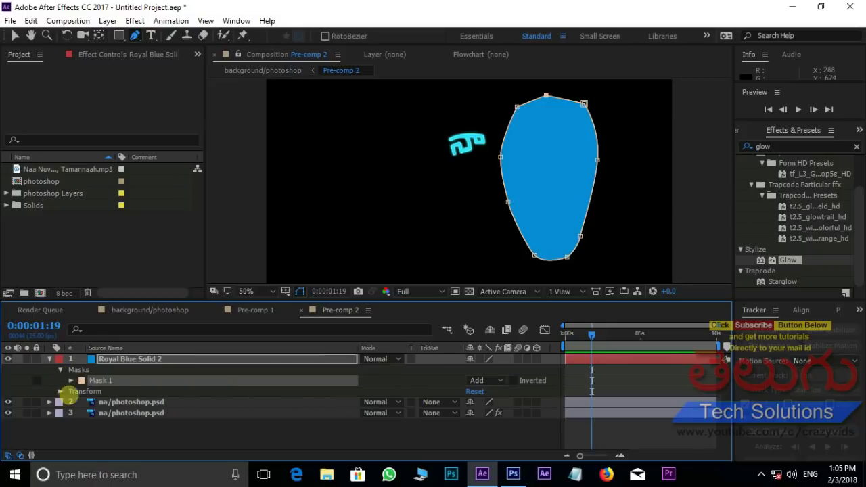
Give Royal Blue Solid 2's Mask 1 a 223 px feather and 50% opacity.
click(70, 380)
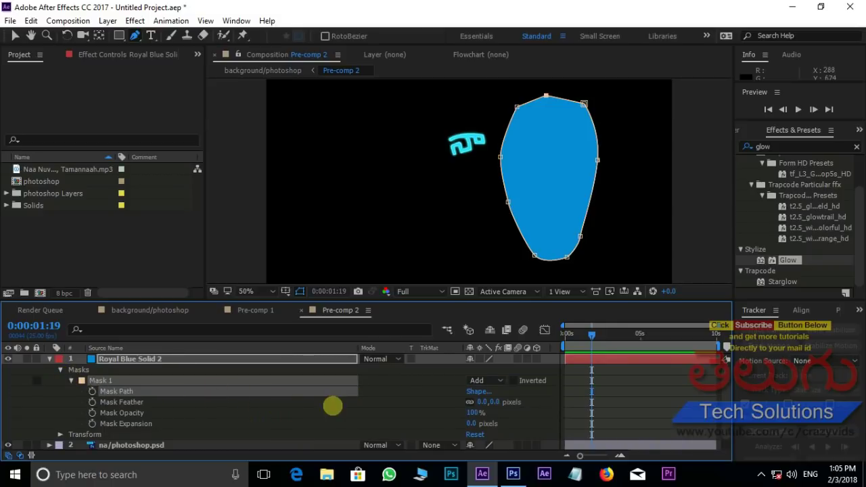
drag(481, 401, 598, 382)
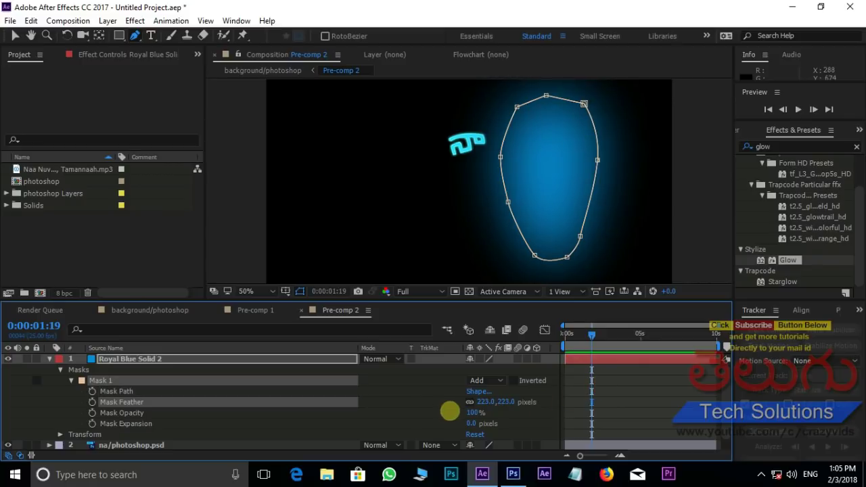
drag(472, 412, 451, 416)
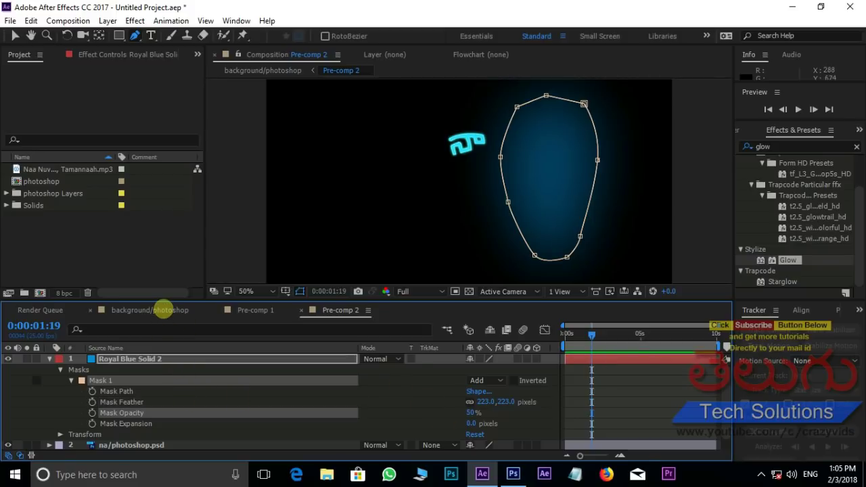
Switch to the background/photoshop comp and toggle Pre-comp 6 off and on to check its contribution.
click(164, 309)
scroll(599, 154, down, 2)
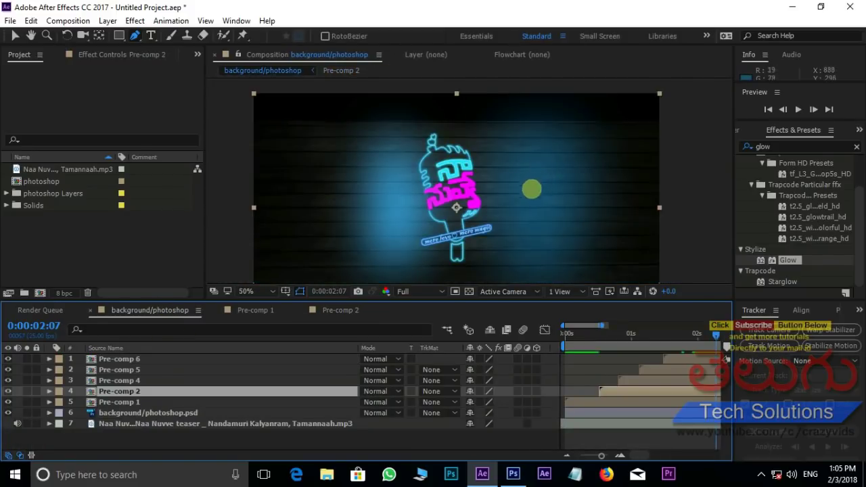
scroll(542, 181, down, 2)
scroll(490, 132, up, 2)
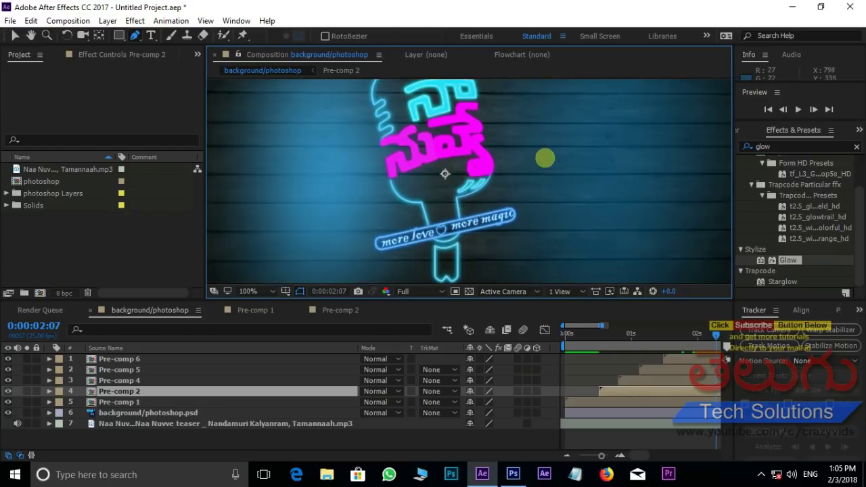
click(125, 358)
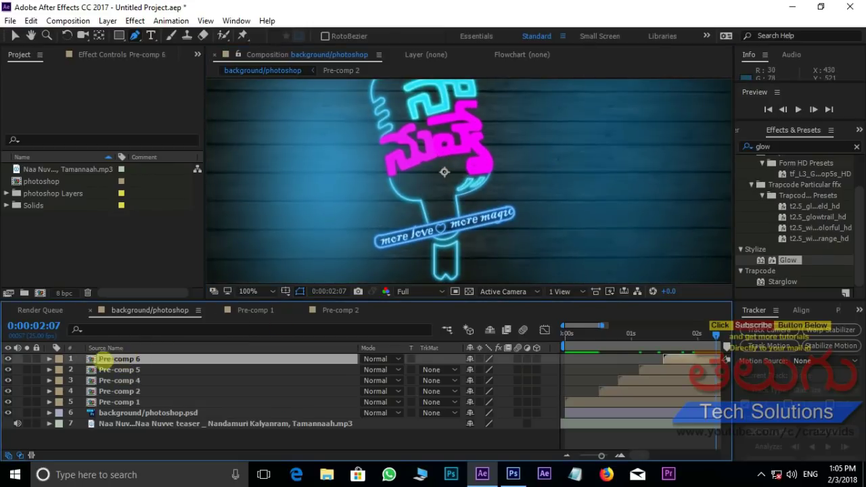
click(7, 358)
click(8, 358)
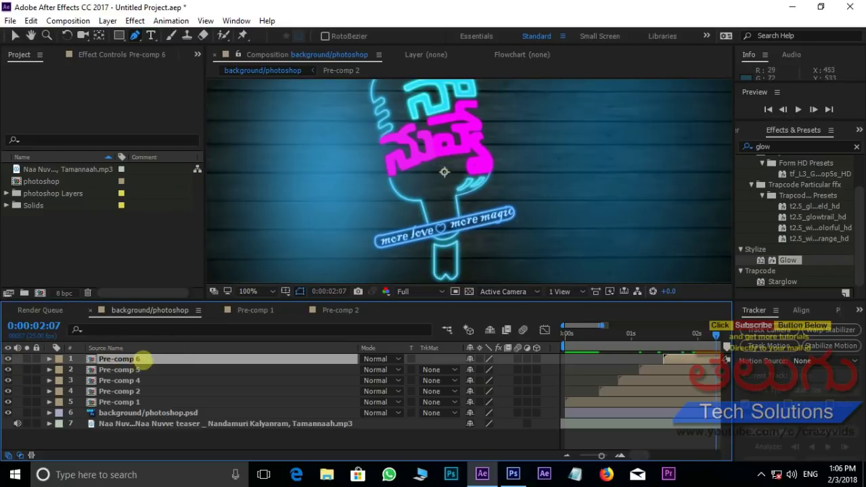
Inside Pre-comp 6, add a new solid coloured with the magenta sampled from the pink text.
double_click(149, 358)
right_click(178, 402)
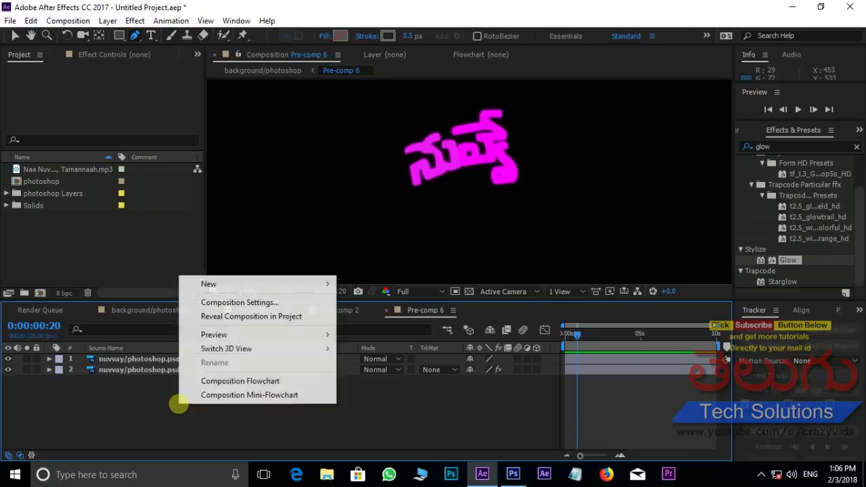
mouse_move(234, 284)
click(369, 316)
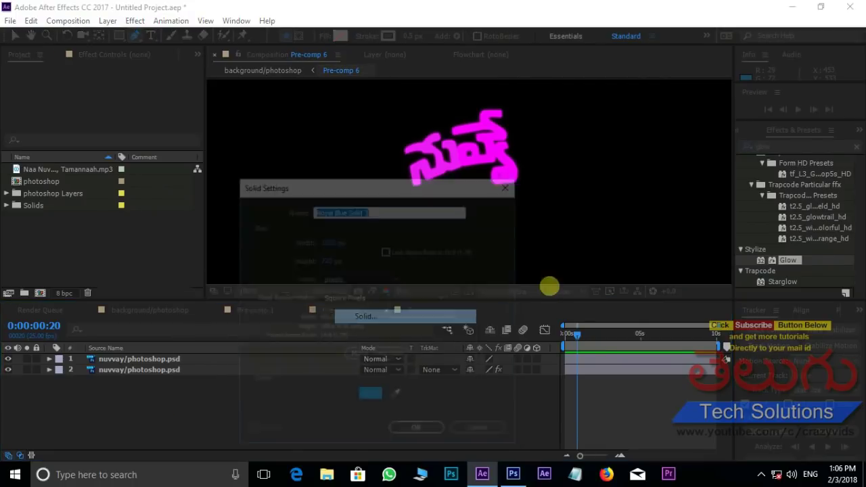
click(395, 397)
click(484, 147)
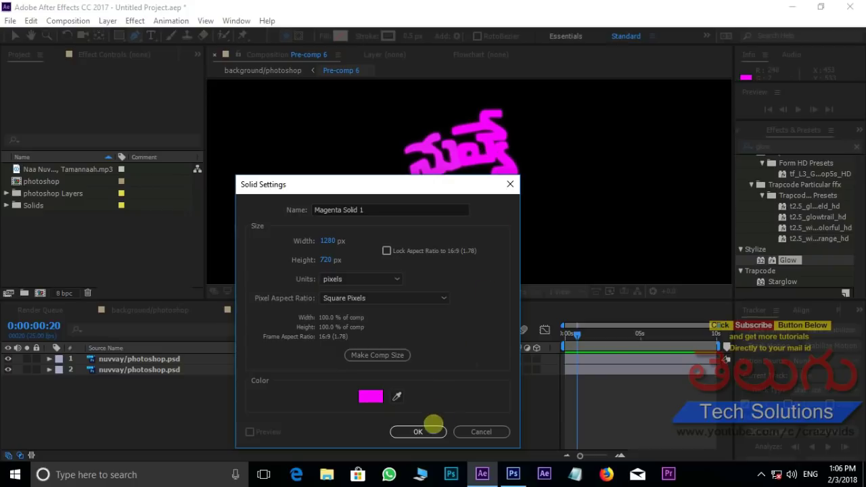
click(431, 427)
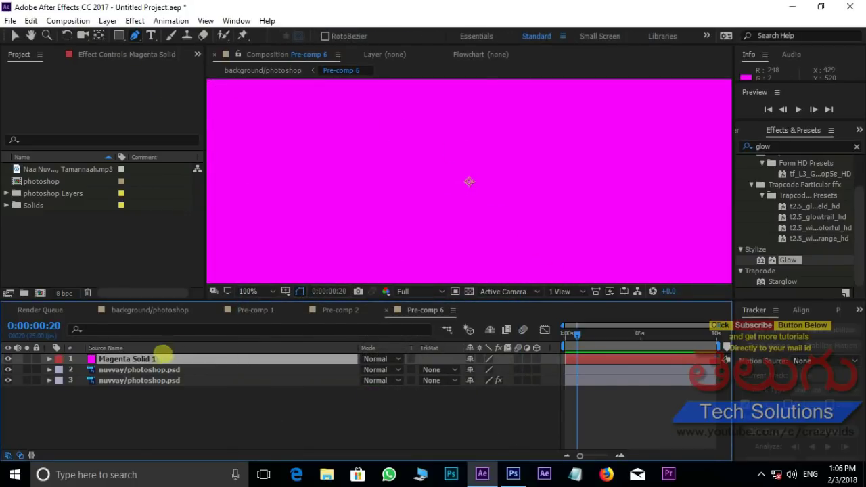
Draw two closed curved masks on the magenta solid, one right and one left of the text.
key(comma)
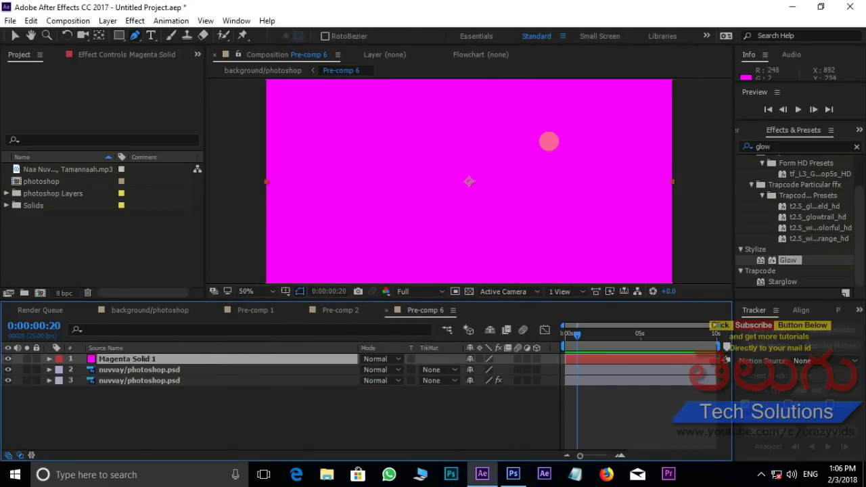
click(549, 141)
drag(501, 203, 496, 222)
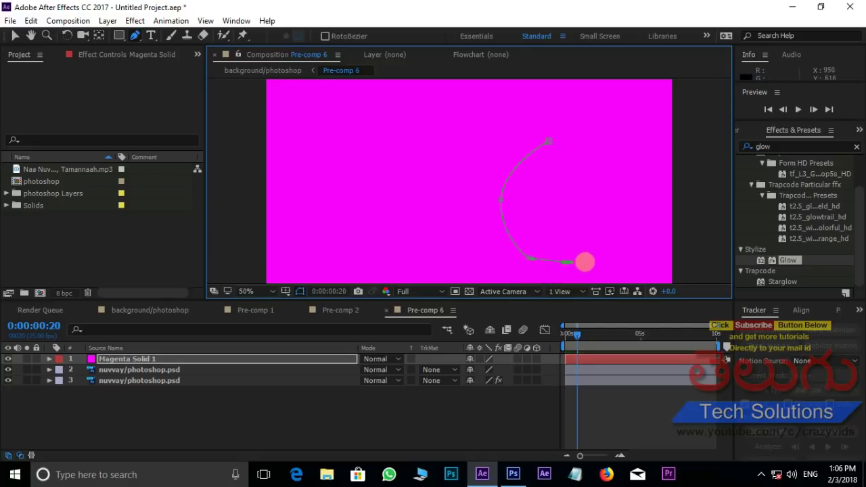
drag(548, 141, 579, 162)
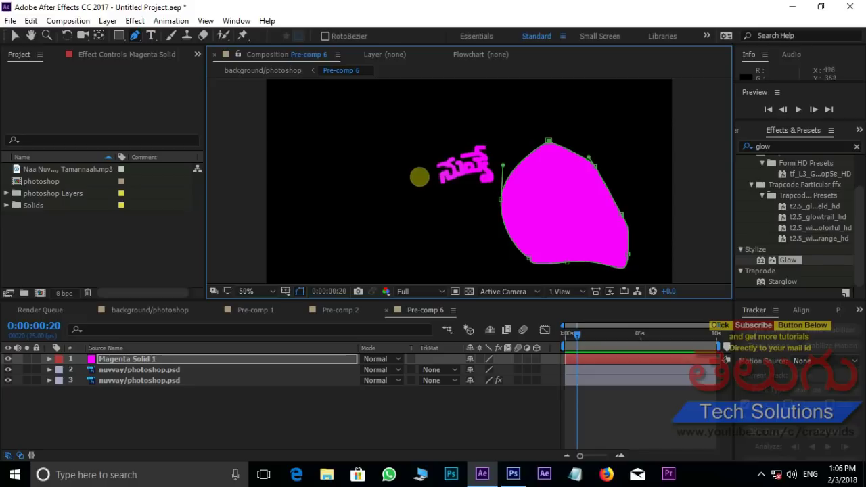
drag(374, 184, 332, 215)
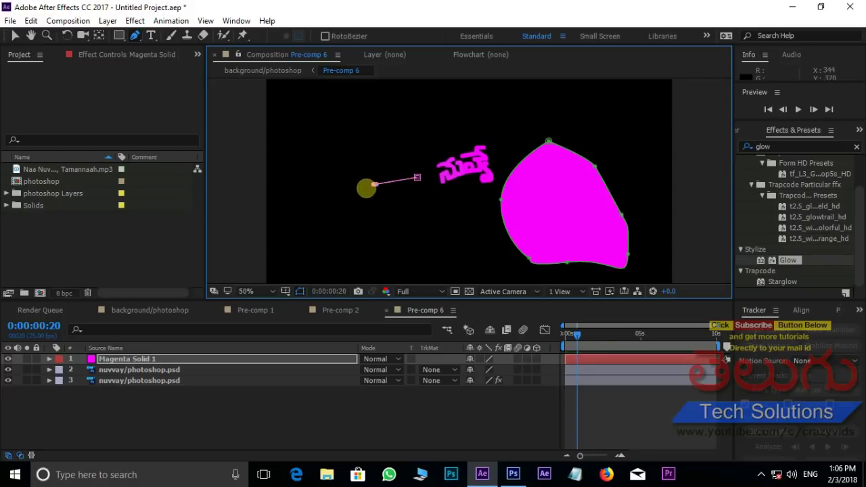
click(334, 276)
click(420, 275)
click(429, 247)
drag(430, 230, 425, 212)
click(418, 176)
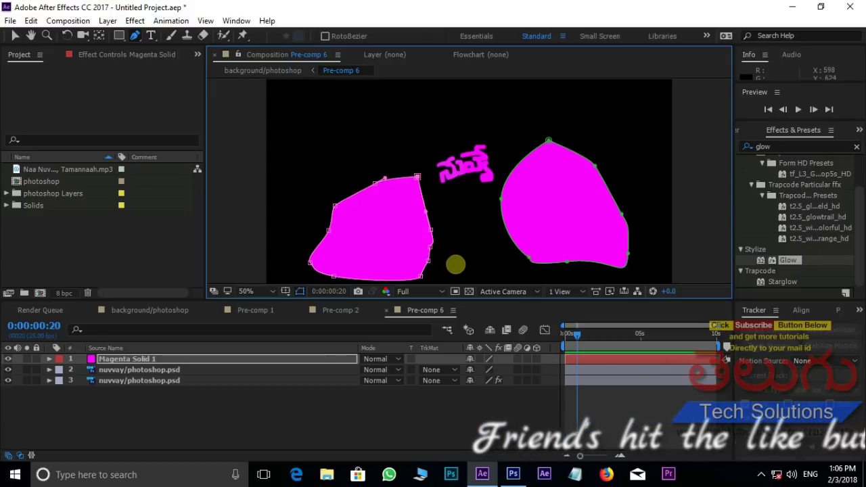
click(50, 359)
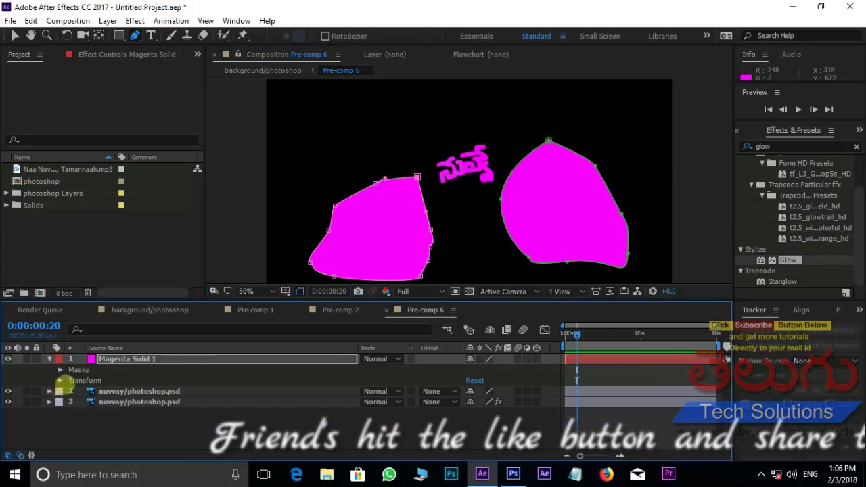
Soften Mask 1 (right shape) to 310 px feather and 54% opacity.
click(60, 370)
click(71, 380)
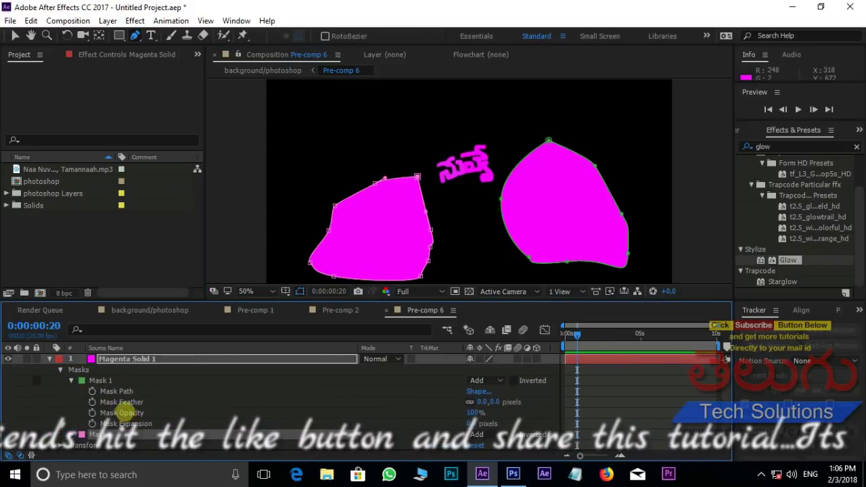
drag(481, 402, 654, 380)
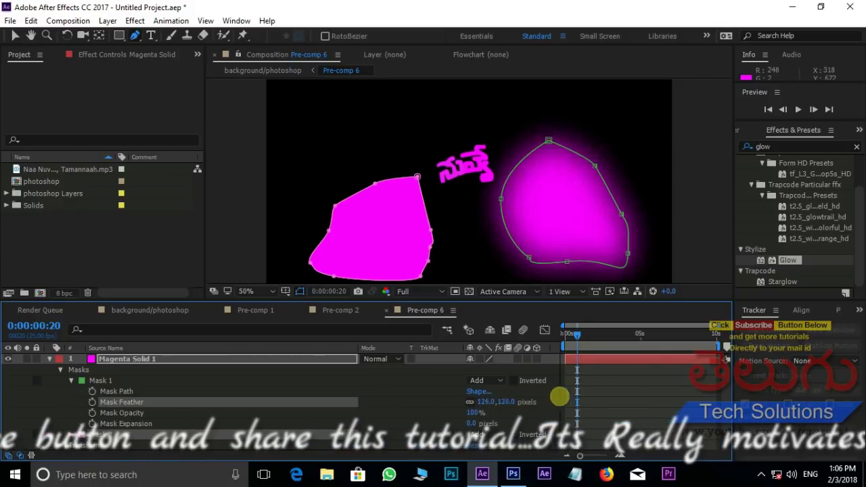
drag(474, 412, 440, 409)
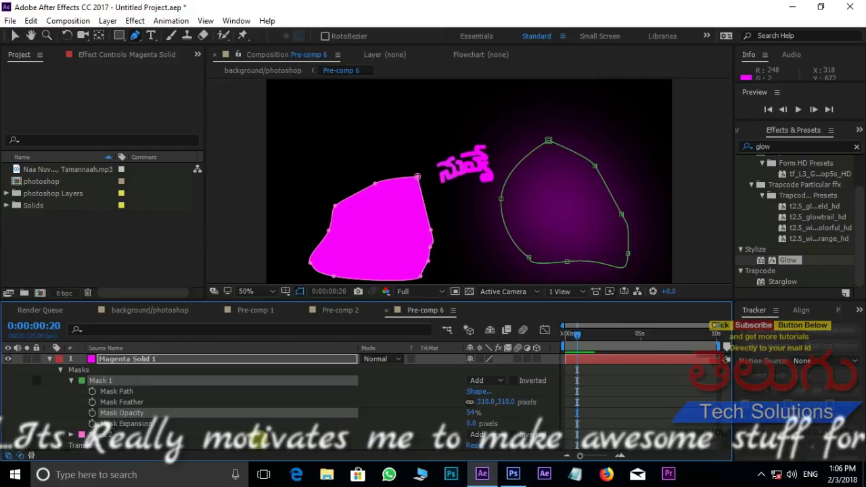
Give Mask 2 (left shape) 320 px feather and 49% opacity, then return to background/photoshop.
click(61, 370)
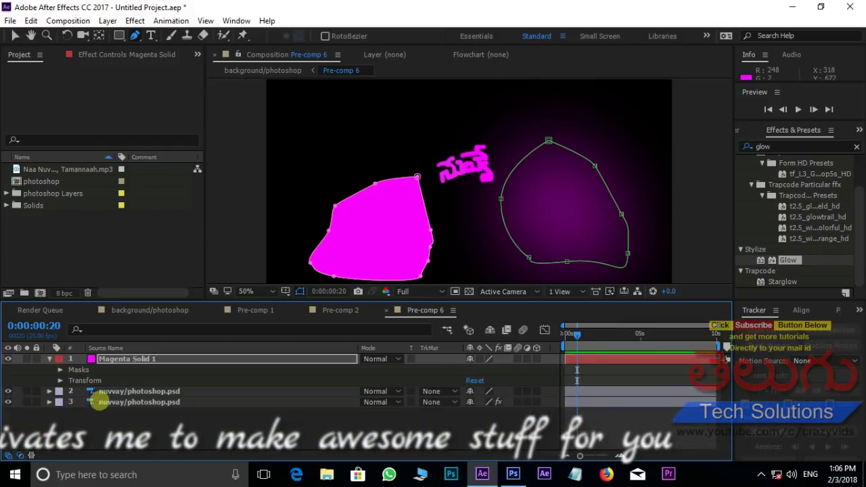
click(60, 369)
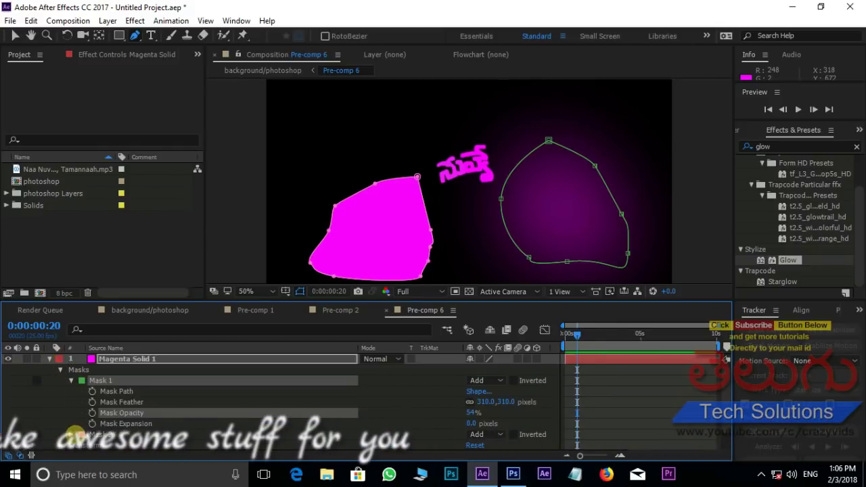
scroll(255, 396, down, 2)
scroll(180, 406, down, 1)
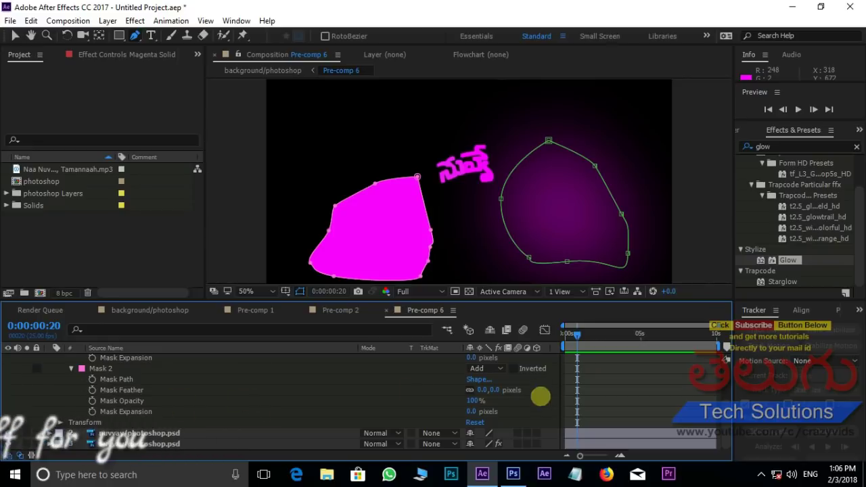
drag(480, 390, 657, 370)
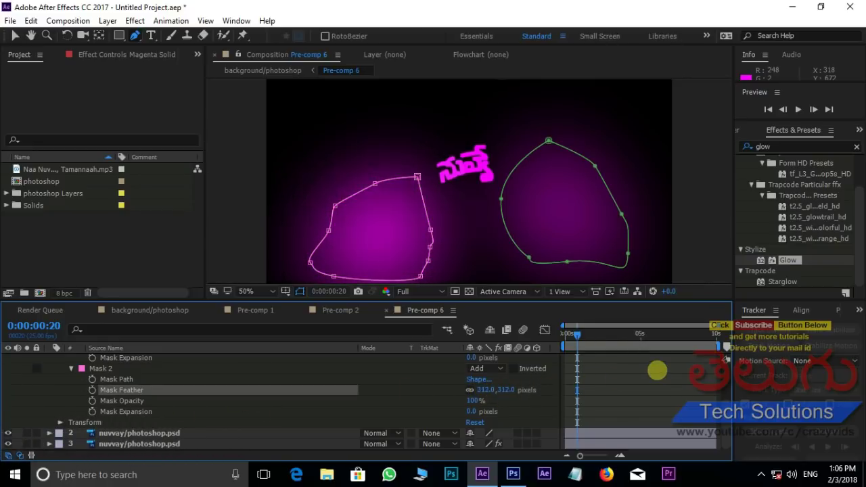
drag(472, 404, 432, 399)
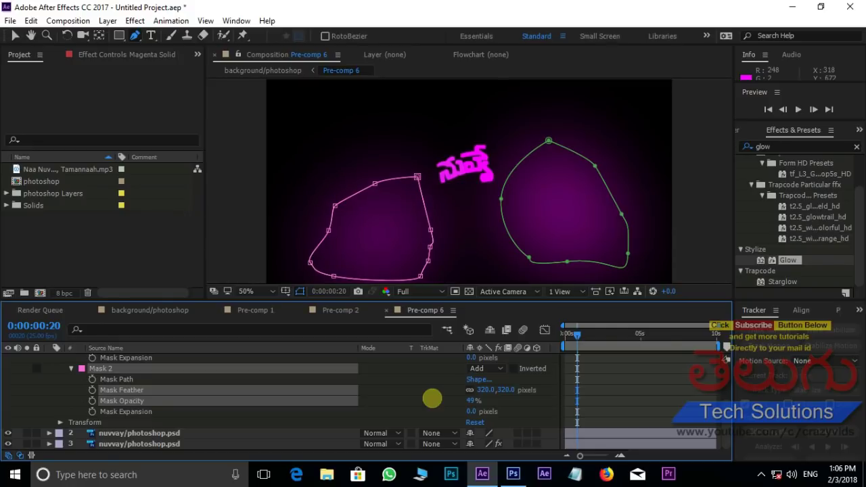
click(144, 311)
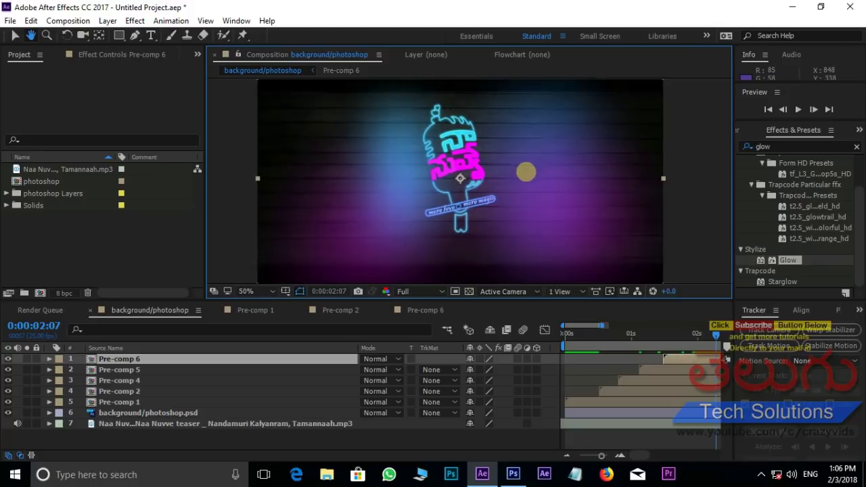
Rewind to frame 0 and preview the animation, then replay it with the Composition panel maximized.
drag(520, 173, 526, 179)
drag(606, 333, 565, 332)
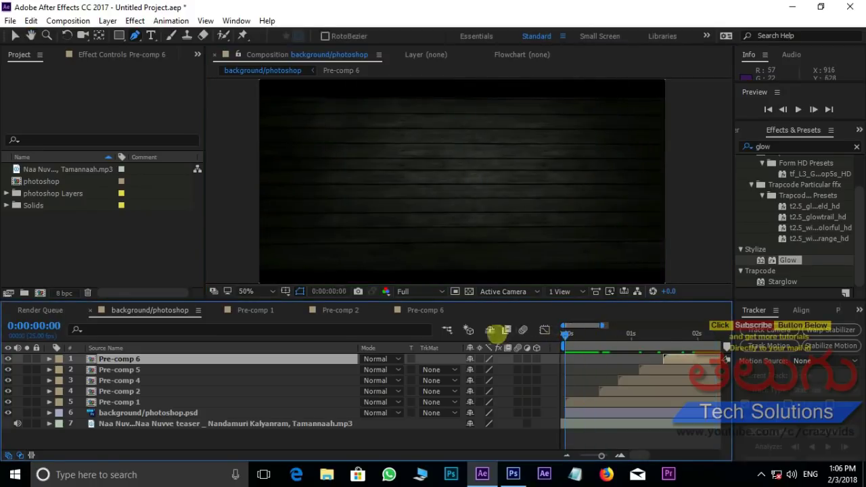
key(space)
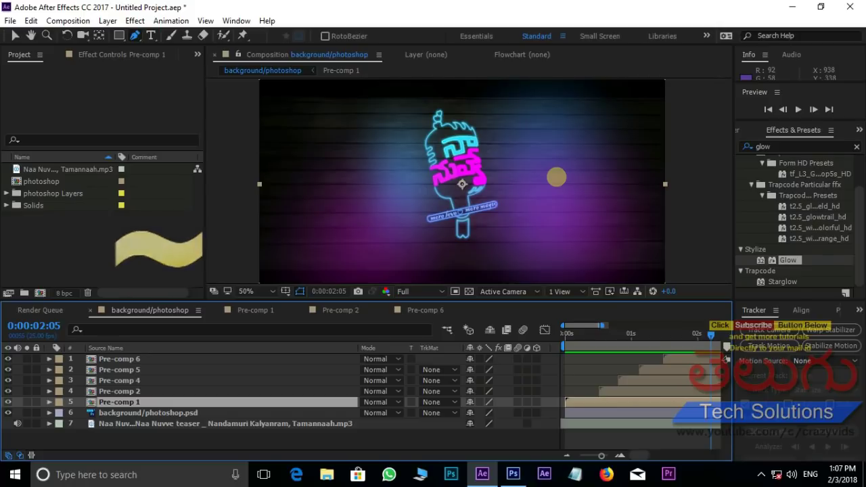
key(grave)
scroll(535, 247, up, 2)
drag(535, 248, 545, 212)
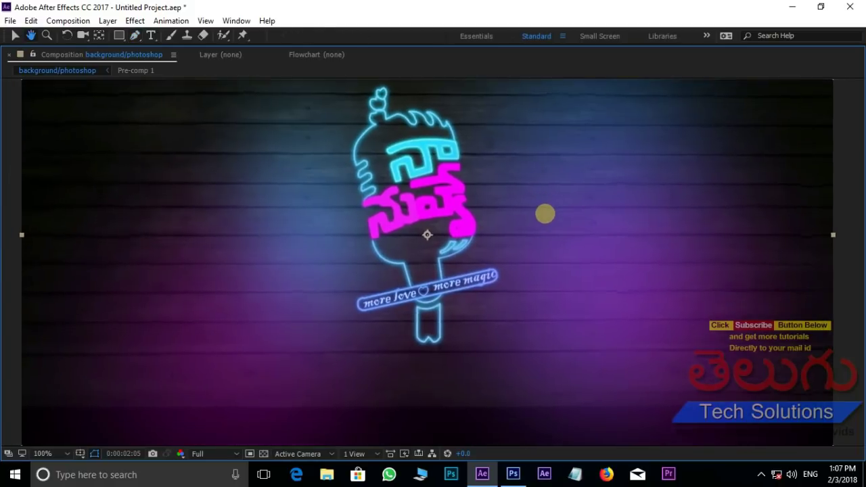
key(space)
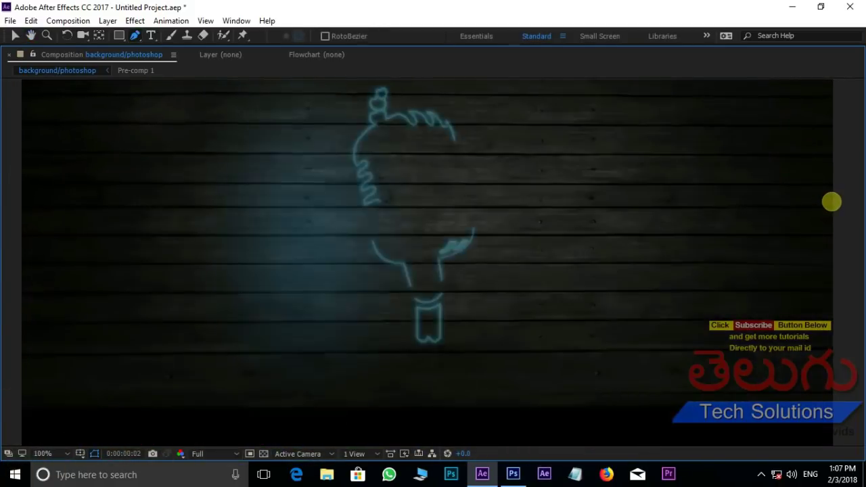